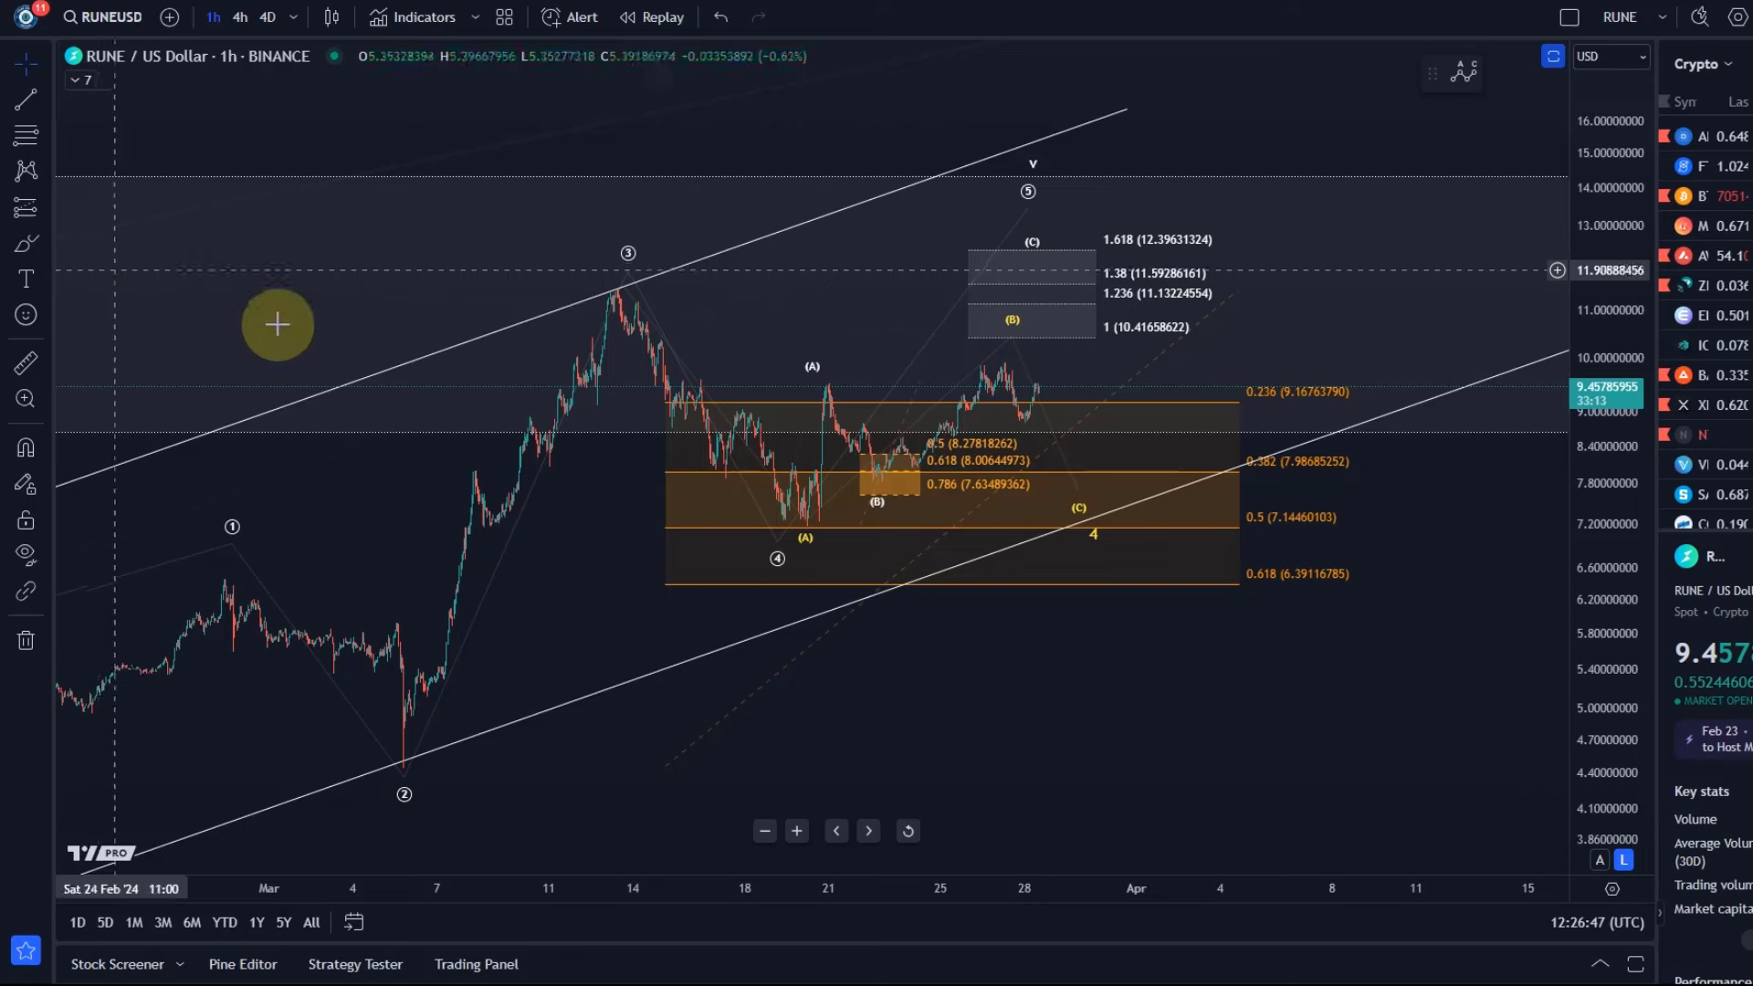
- Examine the yellow (A)-(B)-(C) correction, the wave 4 support zone and the upside targets on the RUNE chart
{"action": "left_click", "coordinate": [904, 484]}
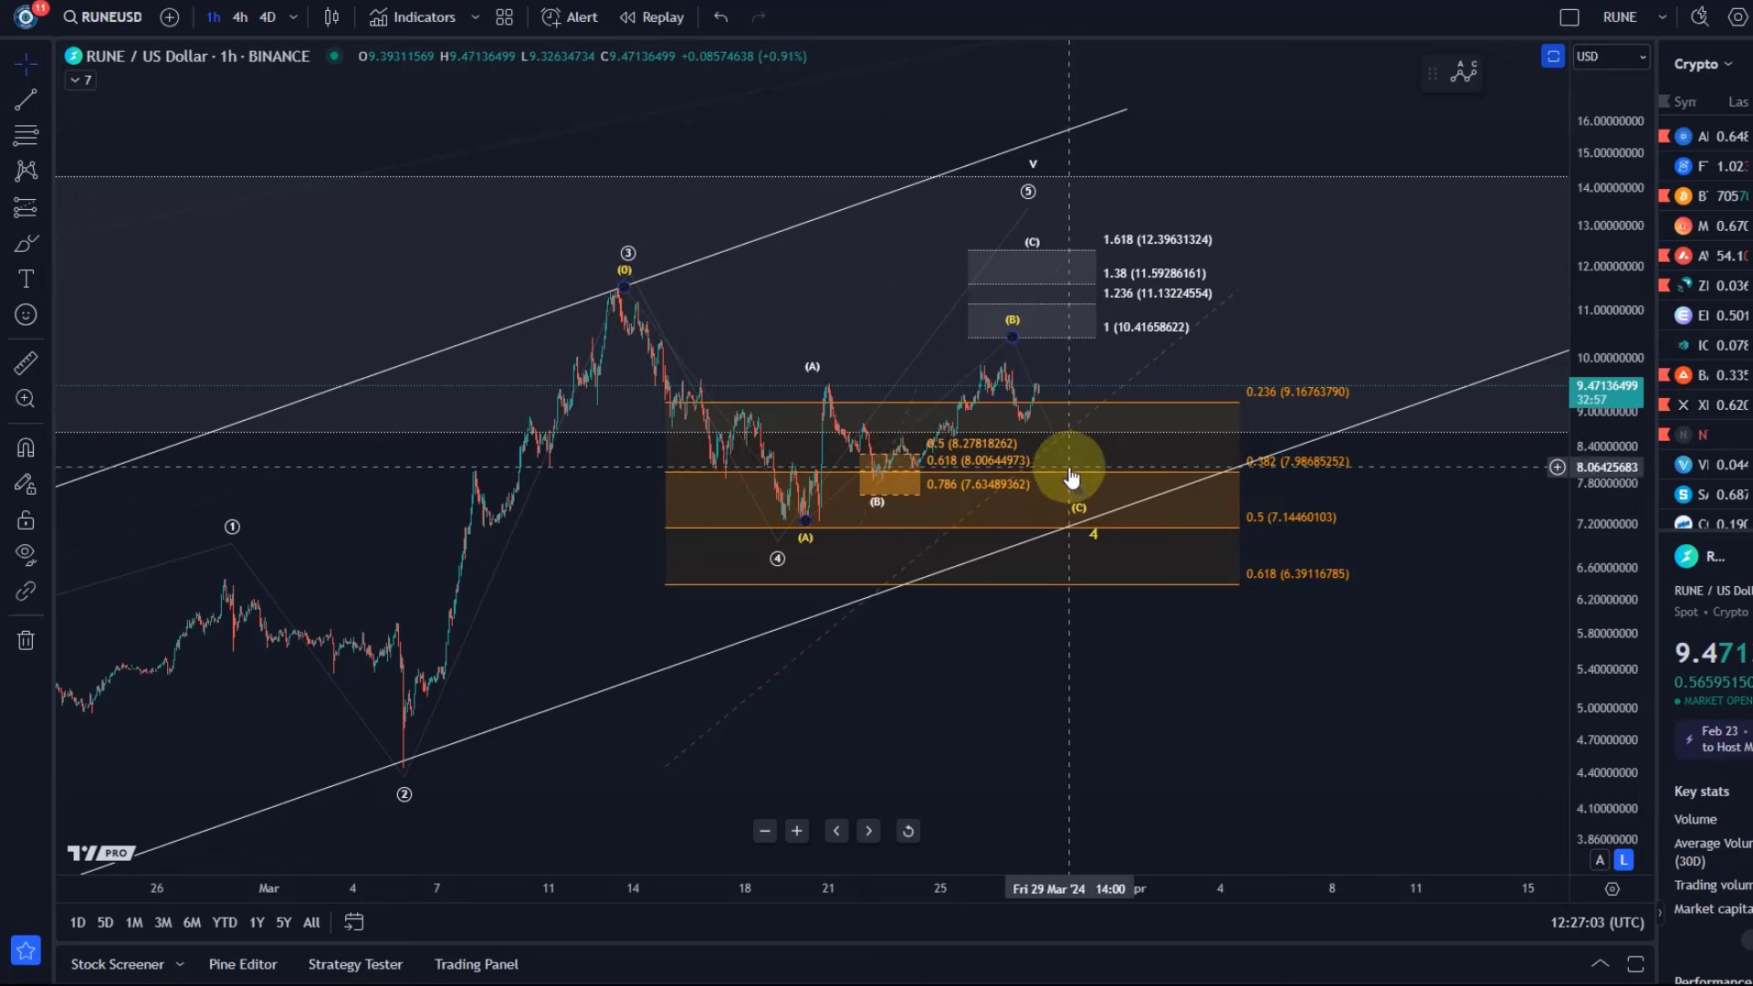
{"action": "left_click_drag", "start_coordinate": [1609, 595], "coordinate": [1397, 521]}
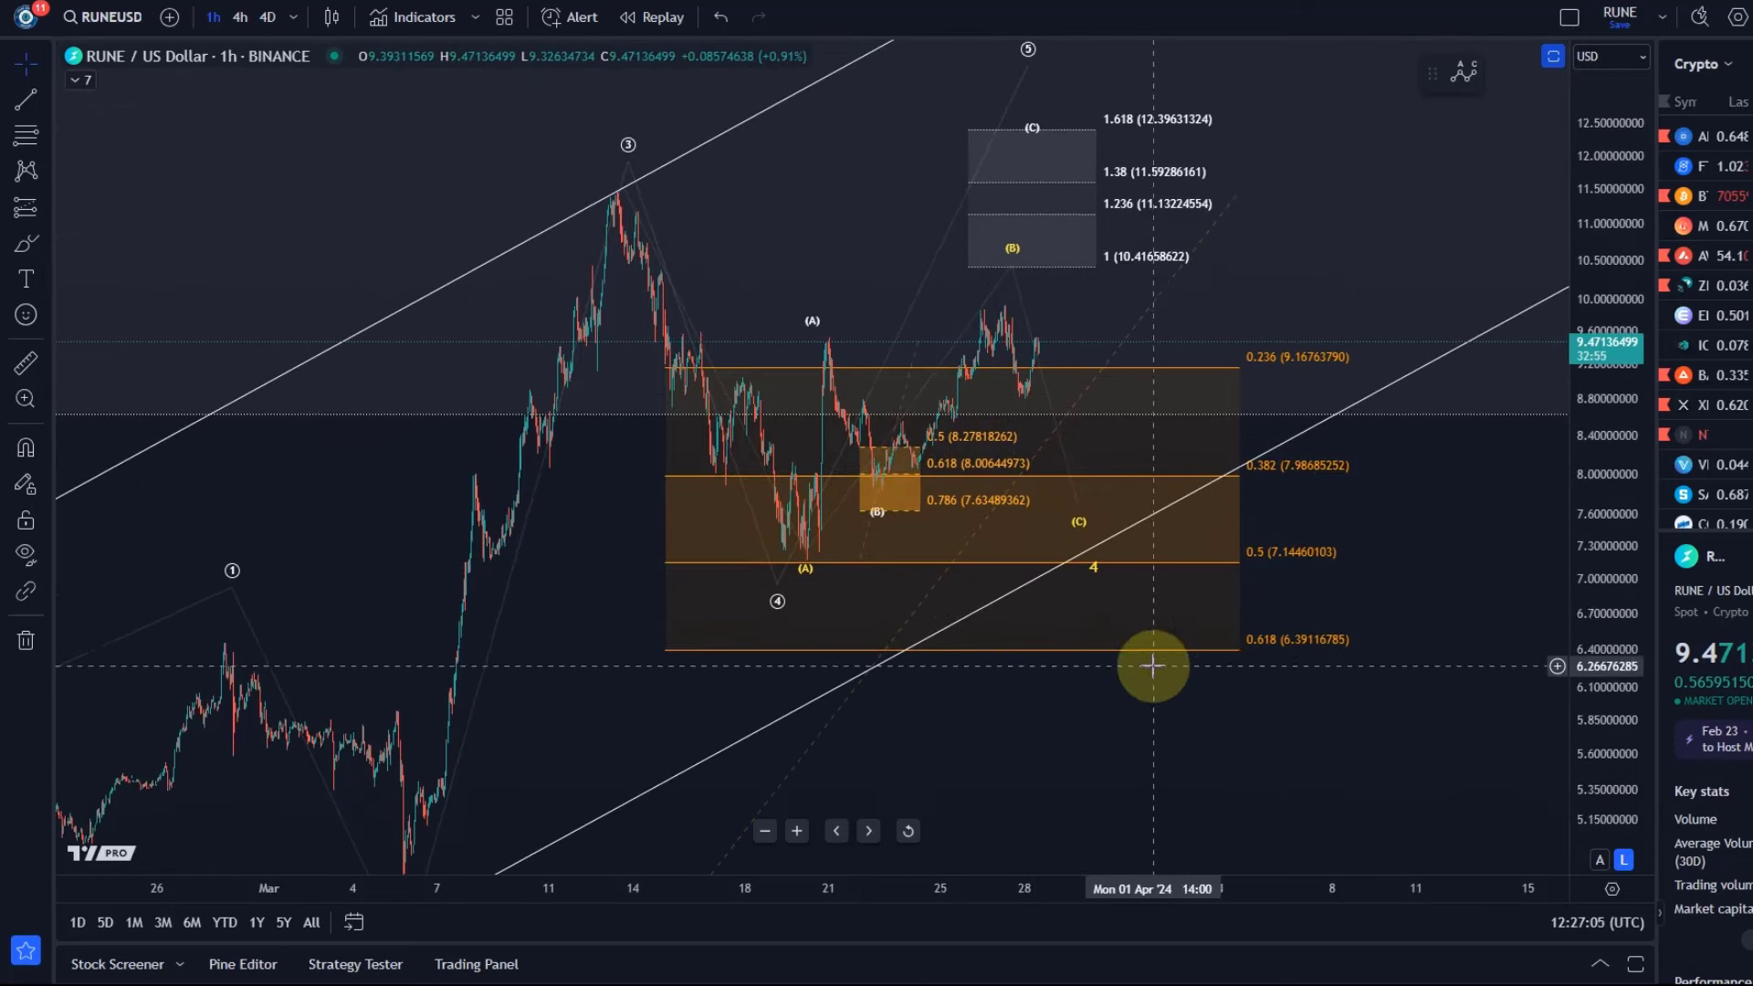
{"action": "left_click_drag", "start_coordinate": [1152, 666], "coordinate": [1112, 755]}
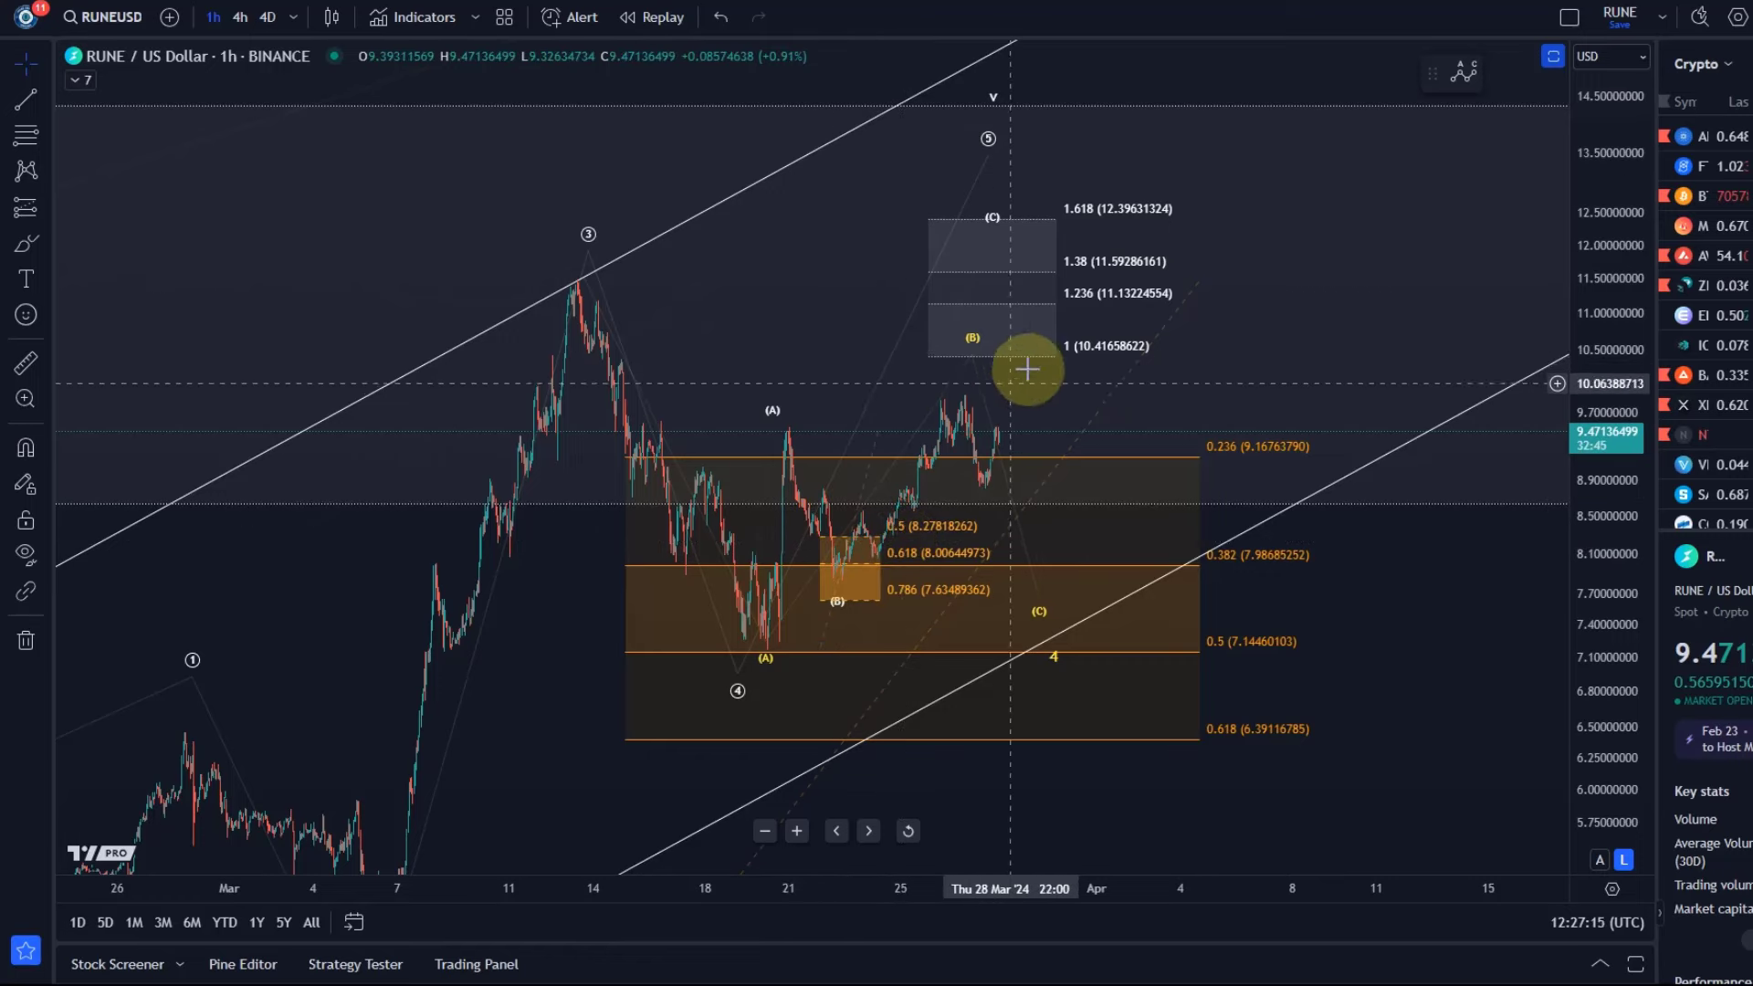
{"action": "left_click_drag", "start_coordinate": [1602, 265], "coordinate": [1591, 498]}
{"action": "scroll", "coordinate": [1005, 572], "scroll_direction": "down", "scroll_amount": 4}
{"action": "left_click_drag", "start_coordinate": [1256, 697], "coordinate": [921, 677]}
{"action": "left_click", "coordinate": [820, 415]}
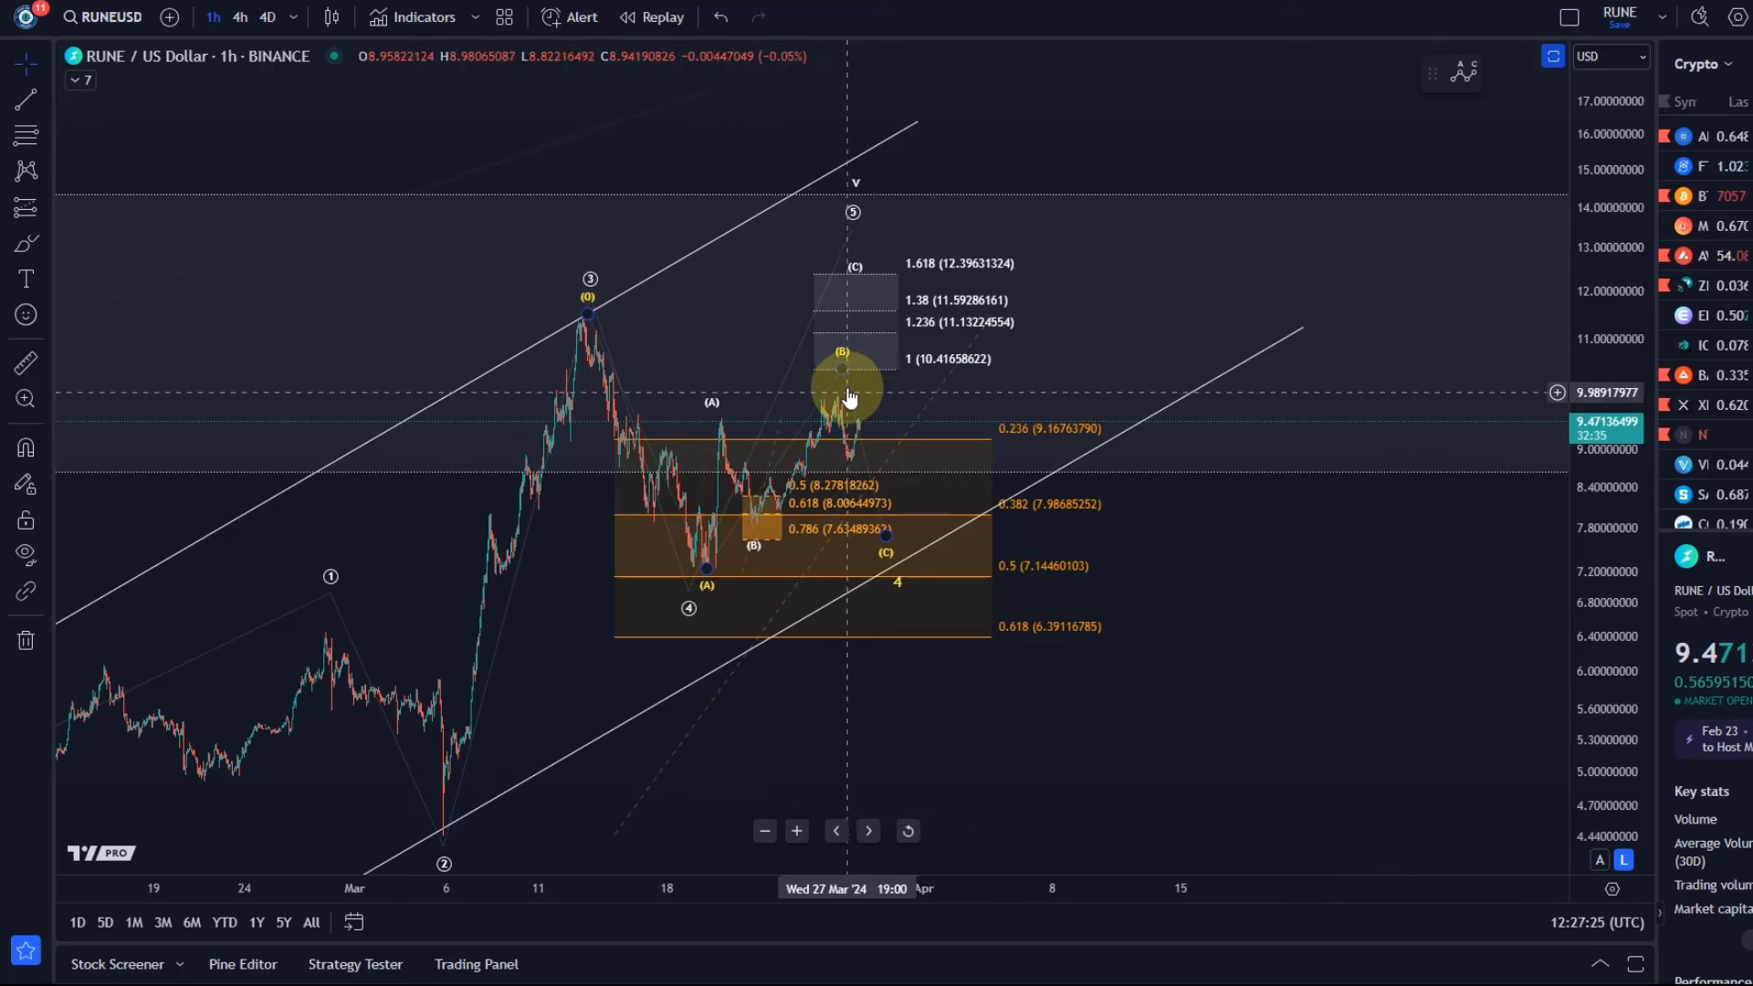
{"action": "left_click", "coordinate": [841, 370]}
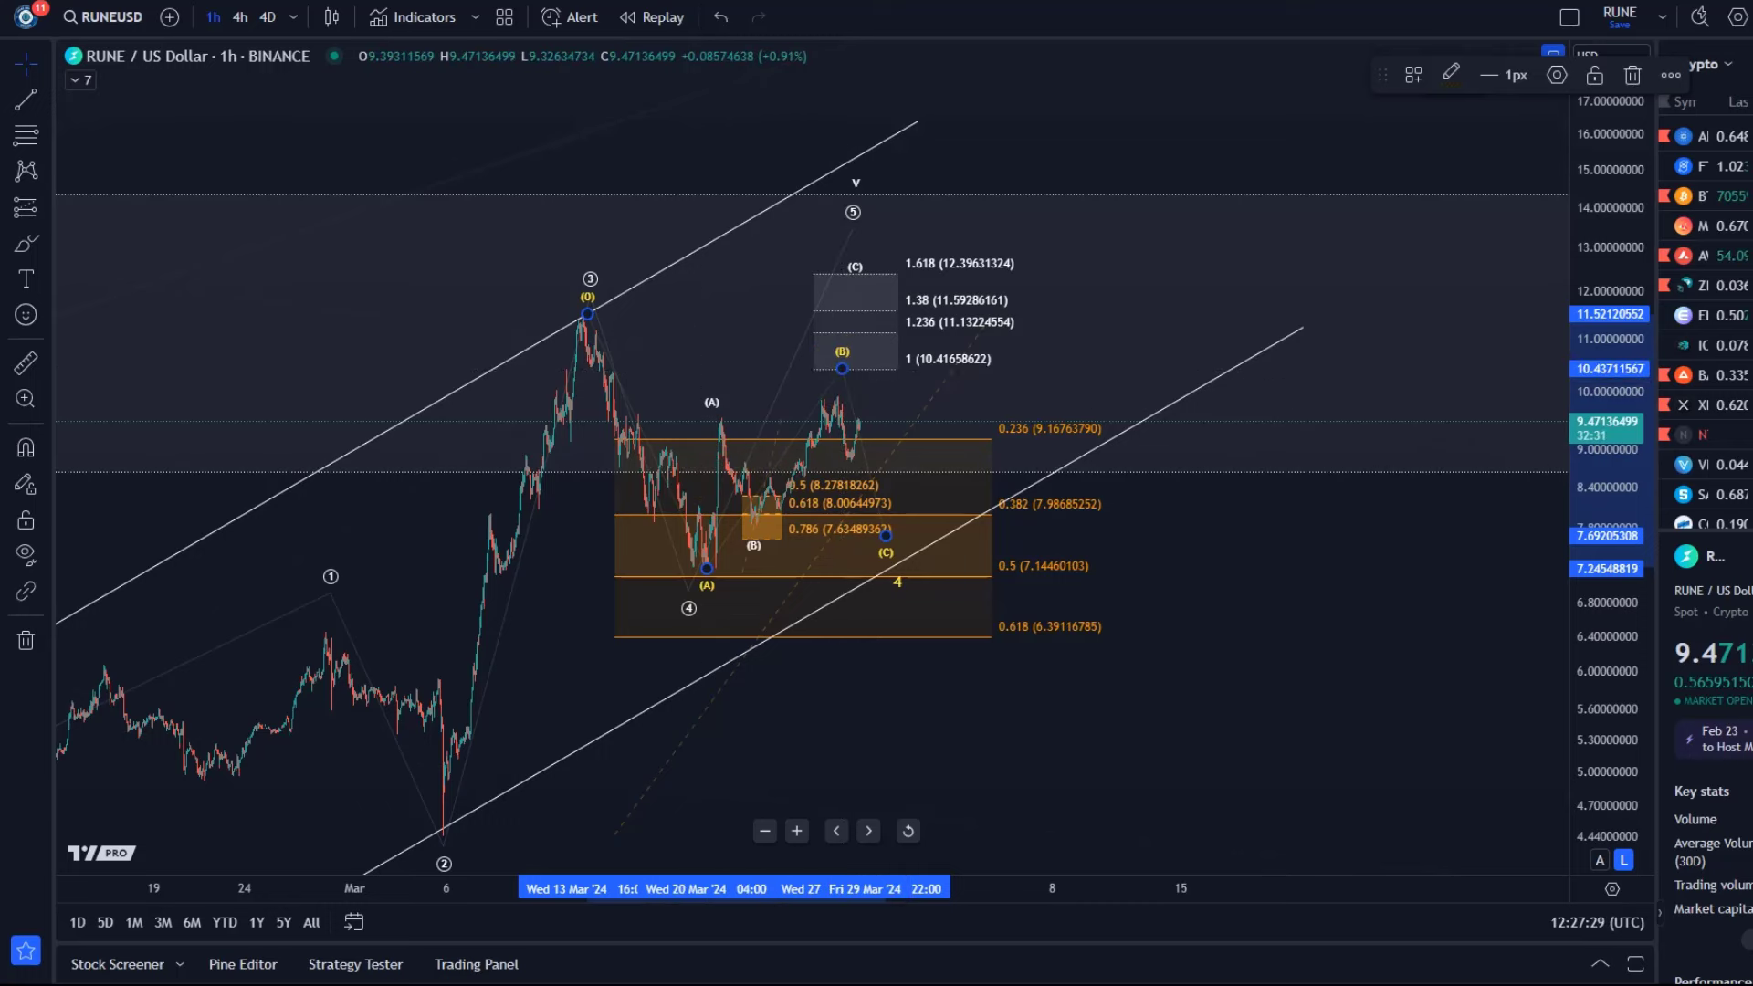
- Trace the yellow correction from wave 3 to the projected (C) with a red brush stroke, and undo it
{"action": "left_click", "coordinate": [35, 248]}
{"action": "mouse_move", "coordinate": [585, 313]}
{"action": "left_mouse_down"}
{"action": "mouse_move", "coordinate": [654, 450]}
{"action": "mouse_move", "coordinate": [688, 575]}
{"action": "mouse_move", "coordinate": [706, 409]}
{"action": "mouse_move", "coordinate": [752, 529]}
{"action": "mouse_move", "coordinate": [815, 425]}
{"action": "mouse_move", "coordinate": [870, 554]}
{"action": "left_mouse_up"}
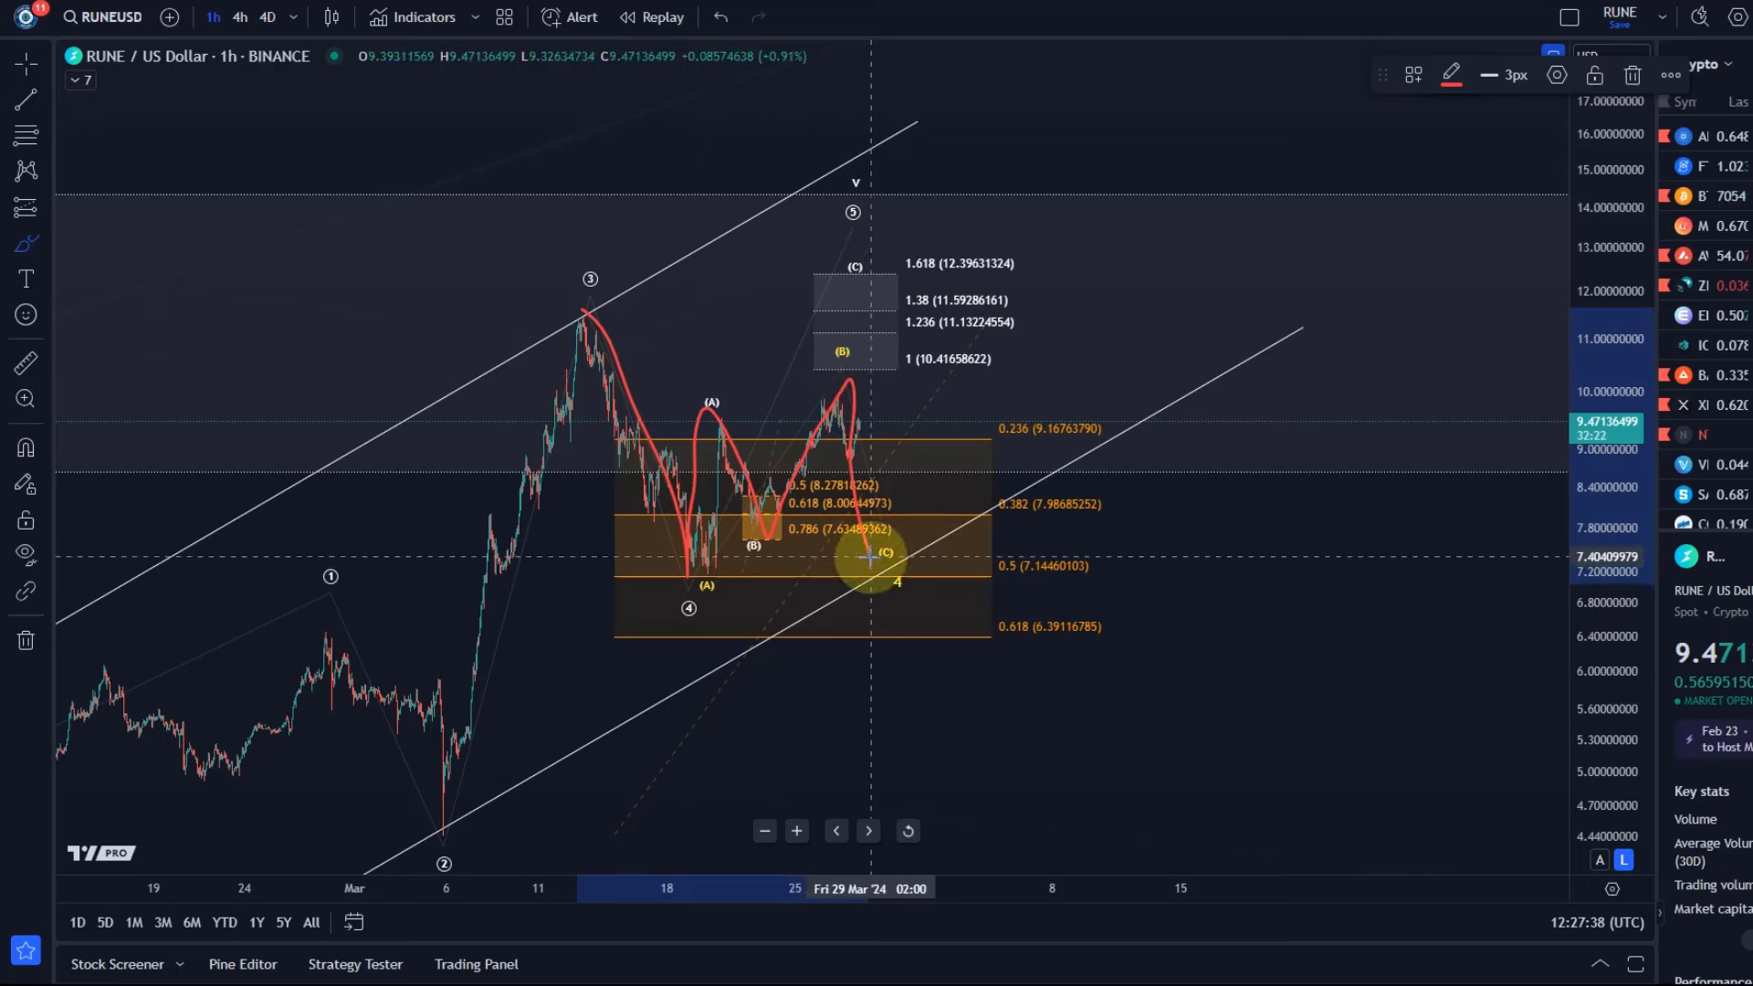
{"action": "left_click", "coordinate": [721, 17]}
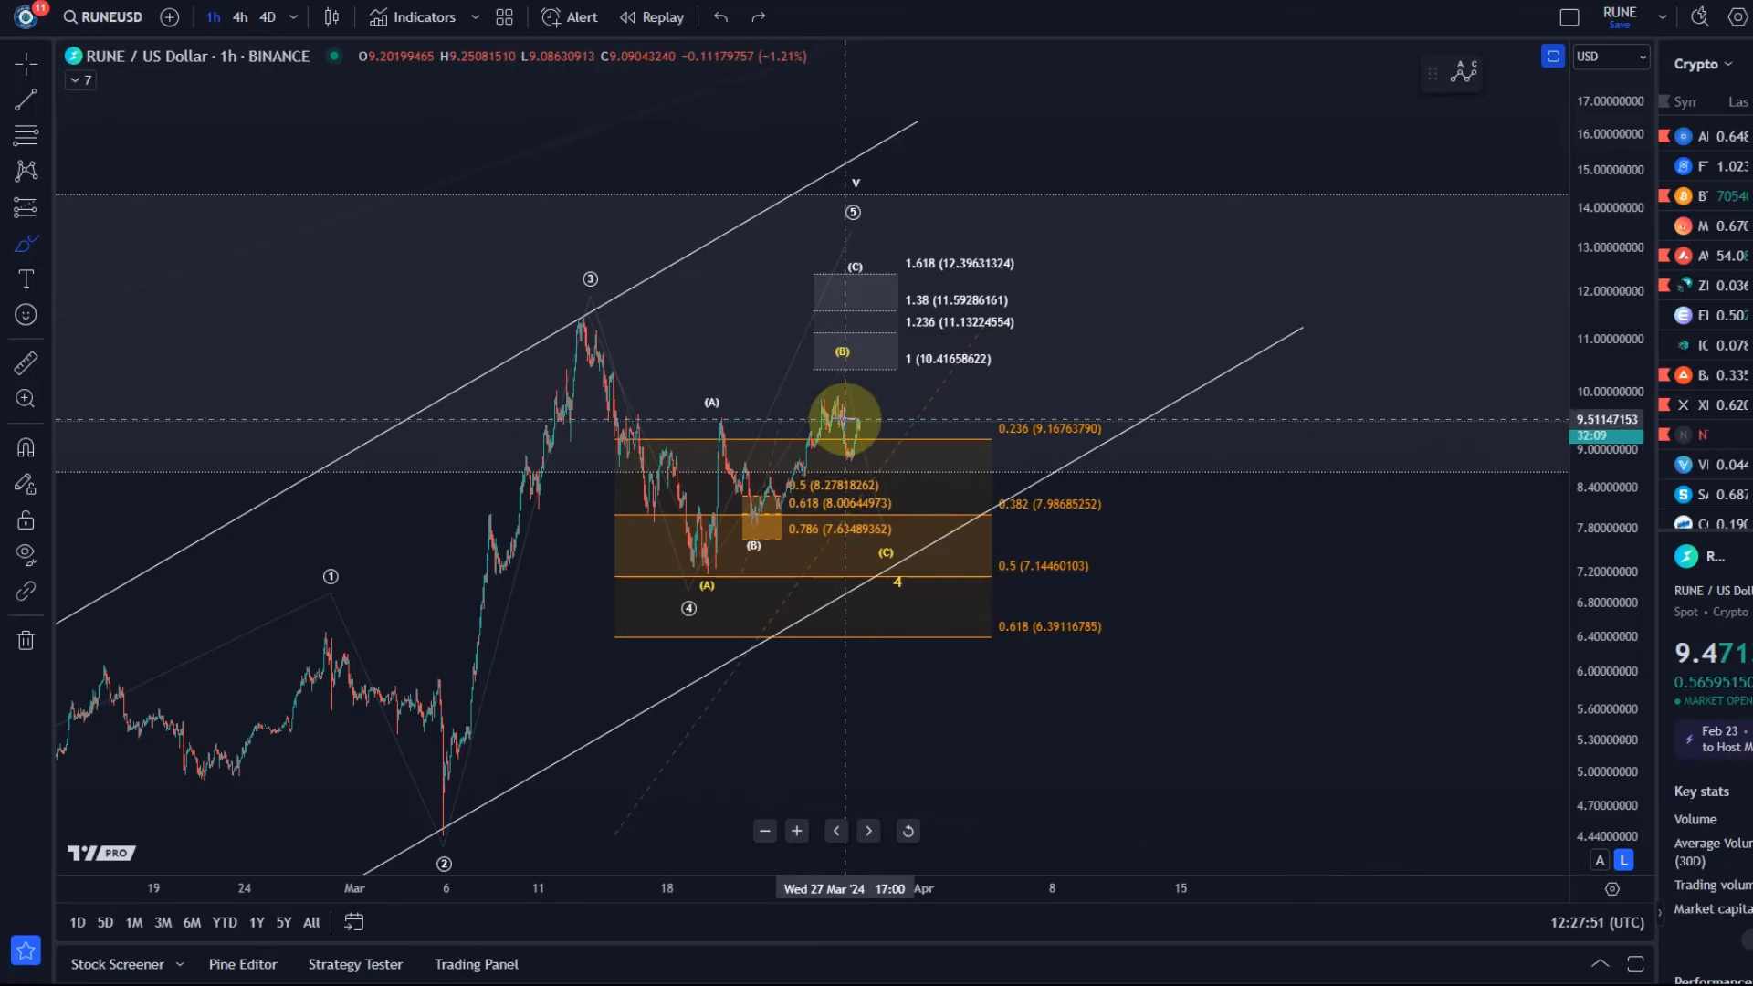
- Shift the white Fibonacci target box slightly later in time and move the yellow (B) point to about 10.40 beneath it
{"action": "left_click", "coordinate": [981, 368]}
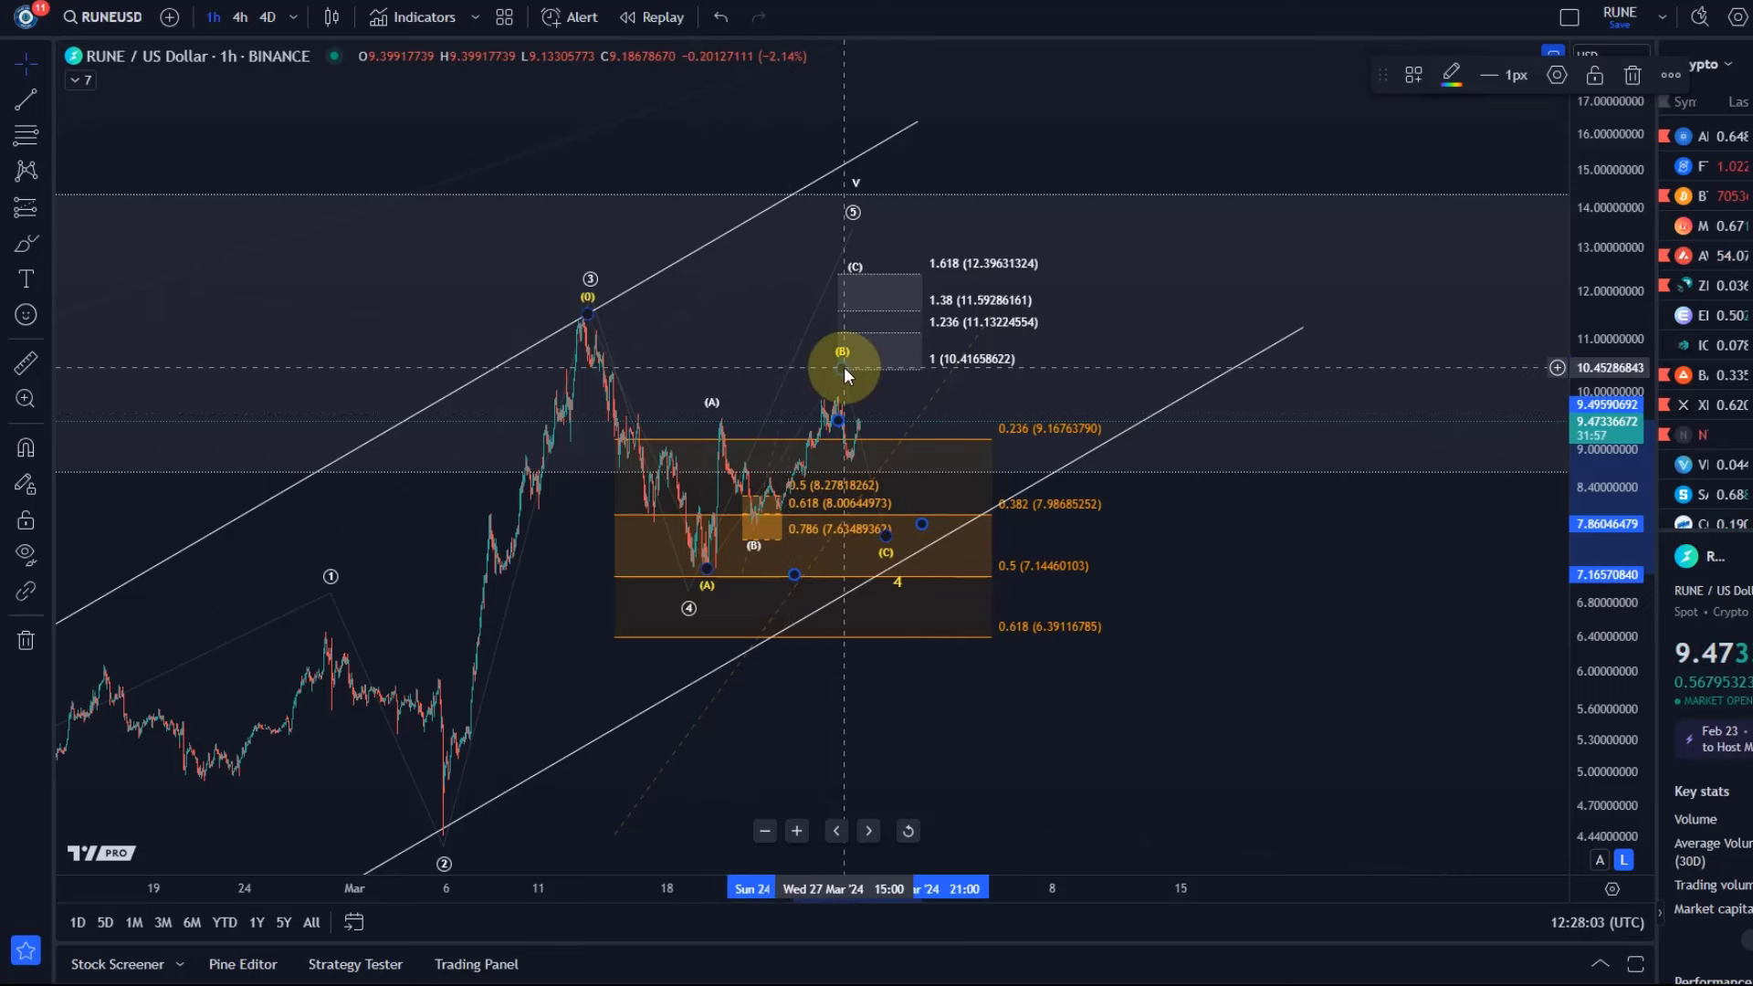
{"action": "left_click_drag", "start_coordinate": [844, 367], "coordinate": [868, 370]}
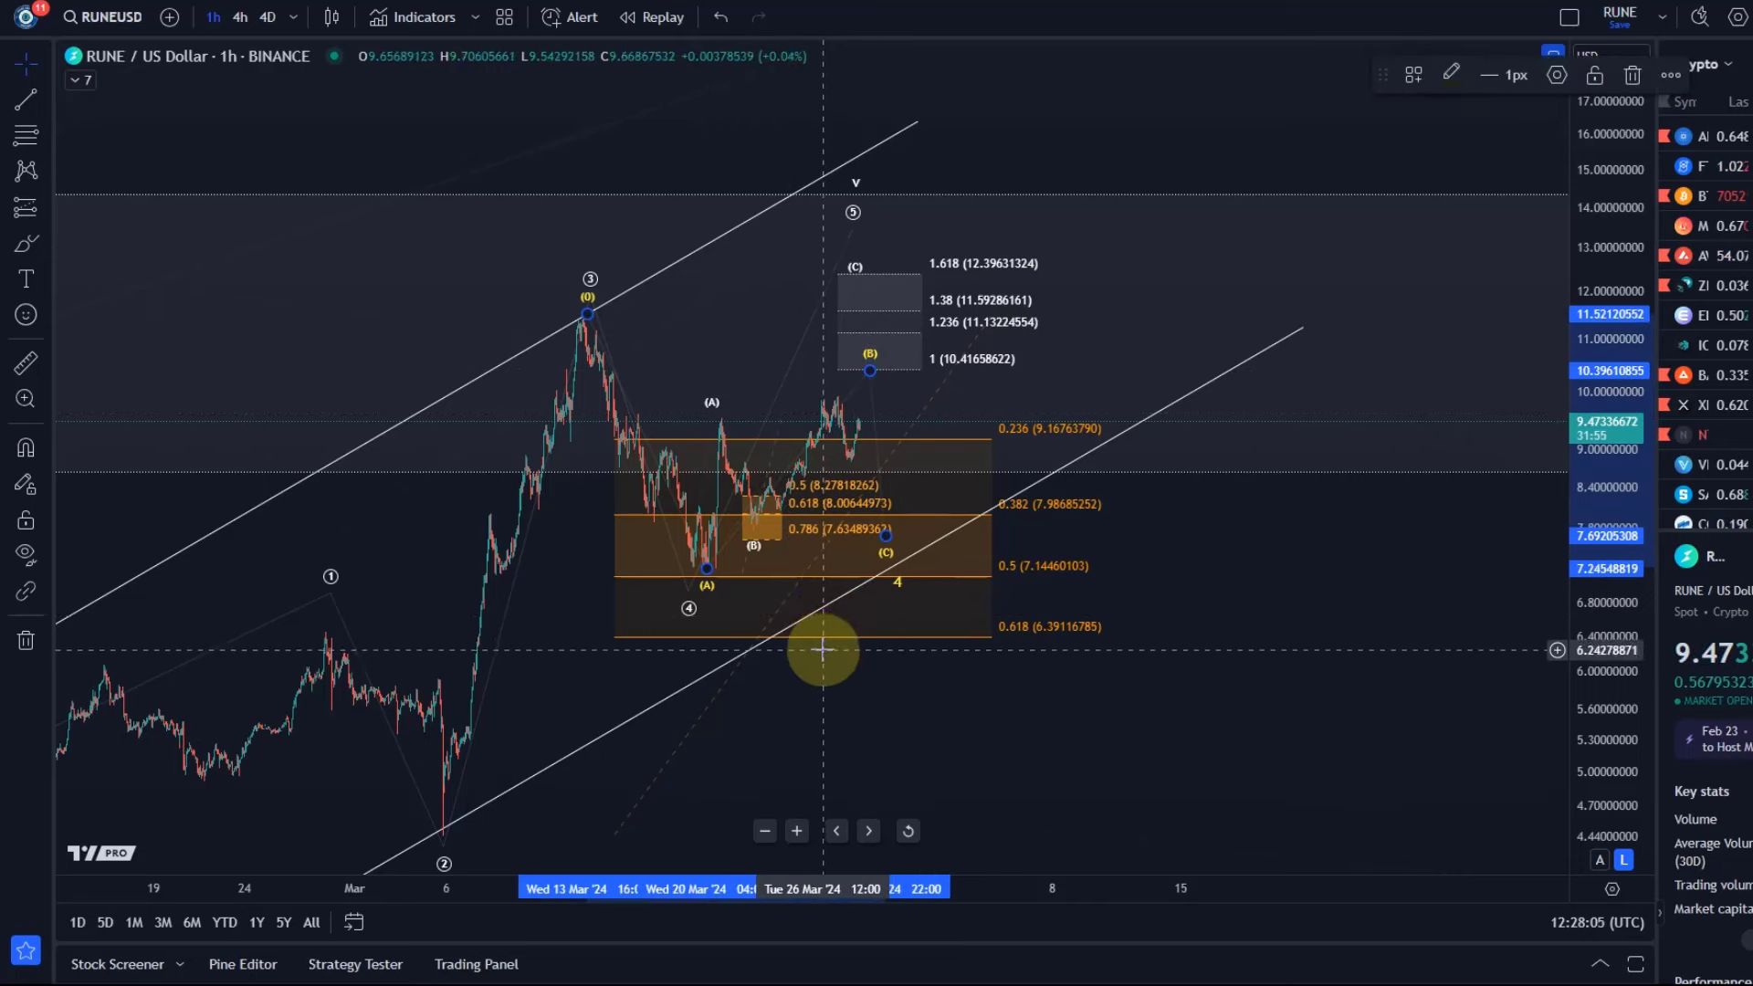
- Move the yellow (C) point to about 7.35 on 31 March and place the yellow 4 label beneath it at about 7.02
{"action": "scroll", "coordinate": [745, 717], "scroll_direction": "up", "scroll_amount": 3}
{"action": "left_click_drag", "start_coordinate": [744, 717], "coordinate": [1297, 737]}
{"action": "scroll", "coordinate": [1294, 736], "scroll_direction": "up", "scroll_amount": 3}
{"action": "left_click_drag", "start_coordinate": [1616, 657], "coordinate": [1640, 385]}
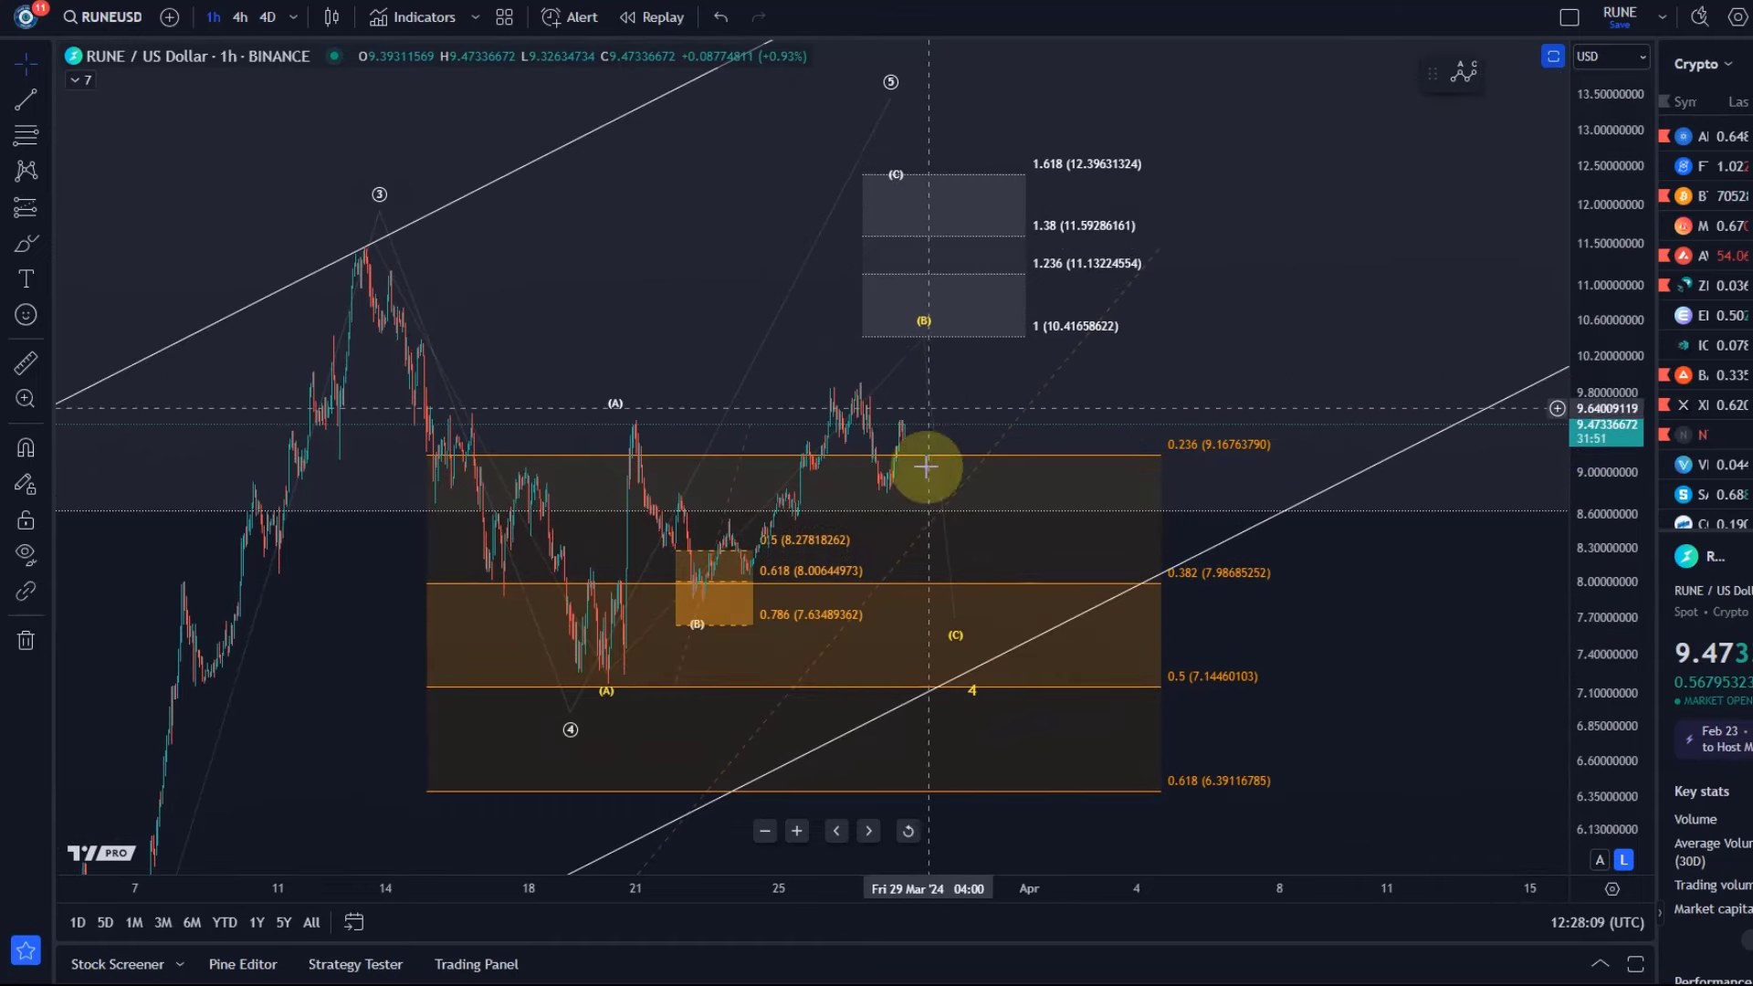
{"action": "left_click", "coordinate": [955, 621]}
{"action": "mouse_move", "coordinate": [956, 630]}
{"action": "left_mouse_down"}
{"action": "mouse_move", "coordinate": [1004, 661]}
{"action": "mouse_move", "coordinate": [1013, 718]}
{"action": "left_mouse_up"}
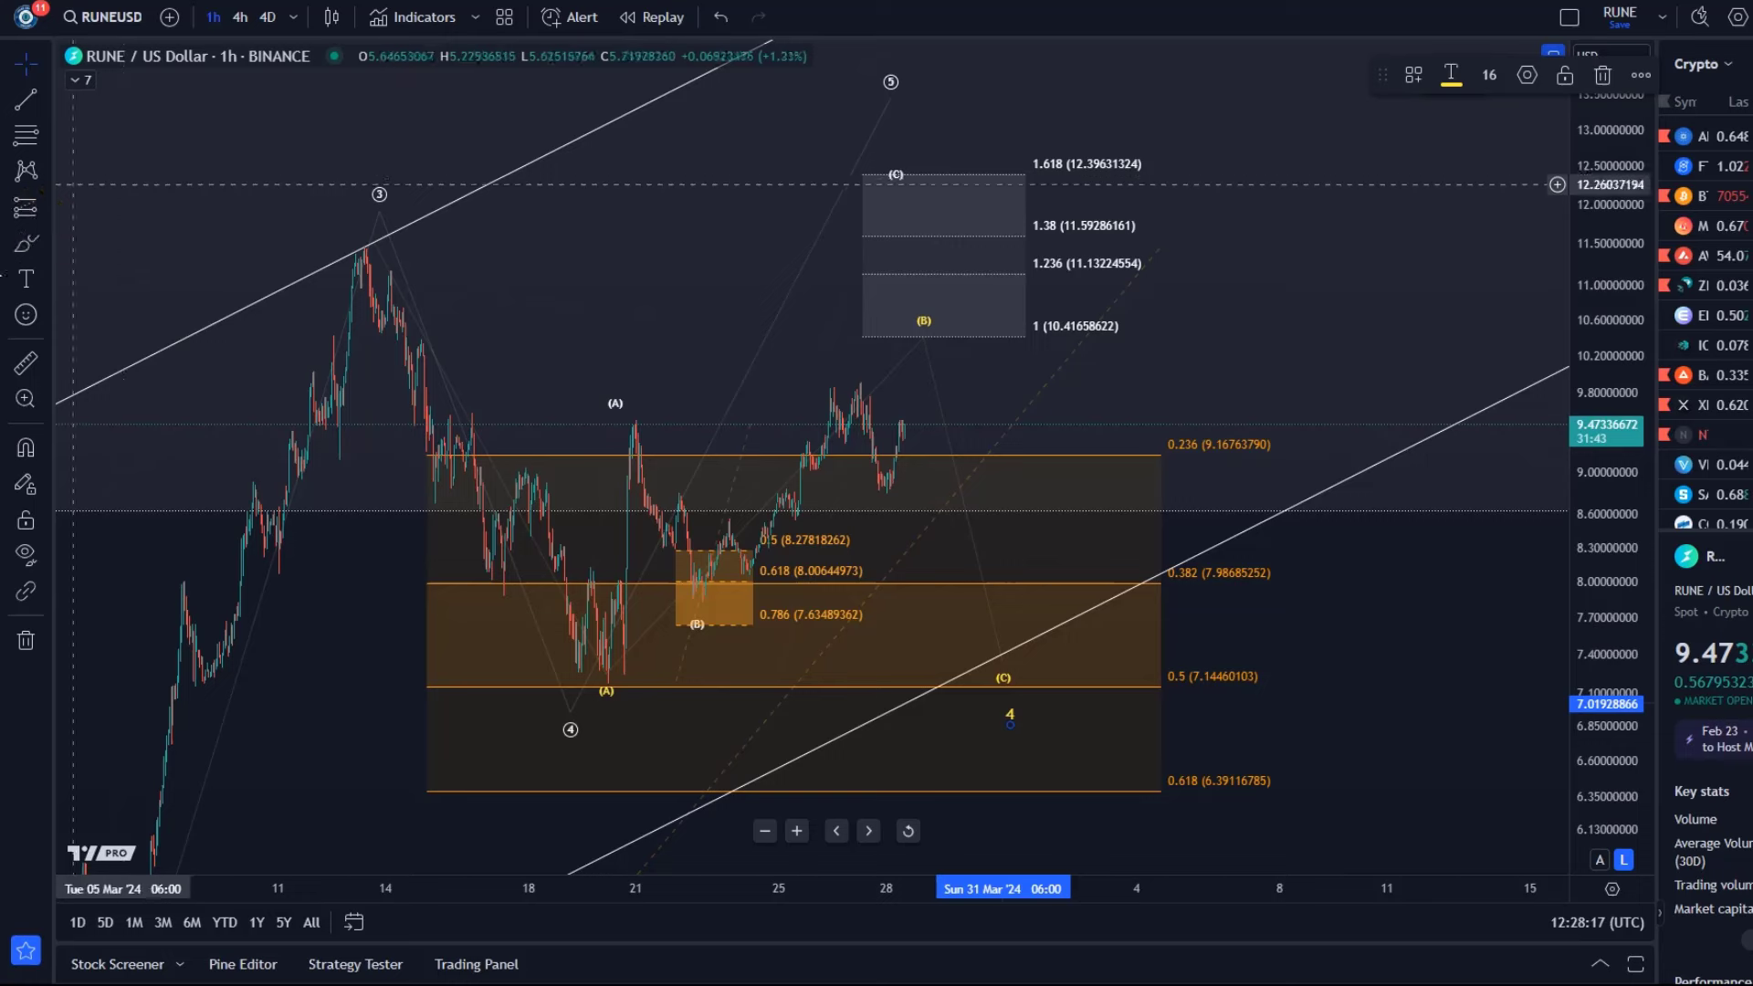
- Draw an Elliott Correction Wave (ABC) from about 7.26, with A near 9.50, B near 7.88 and C near 10.10
{"action": "left_click", "coordinate": [44, 182]}
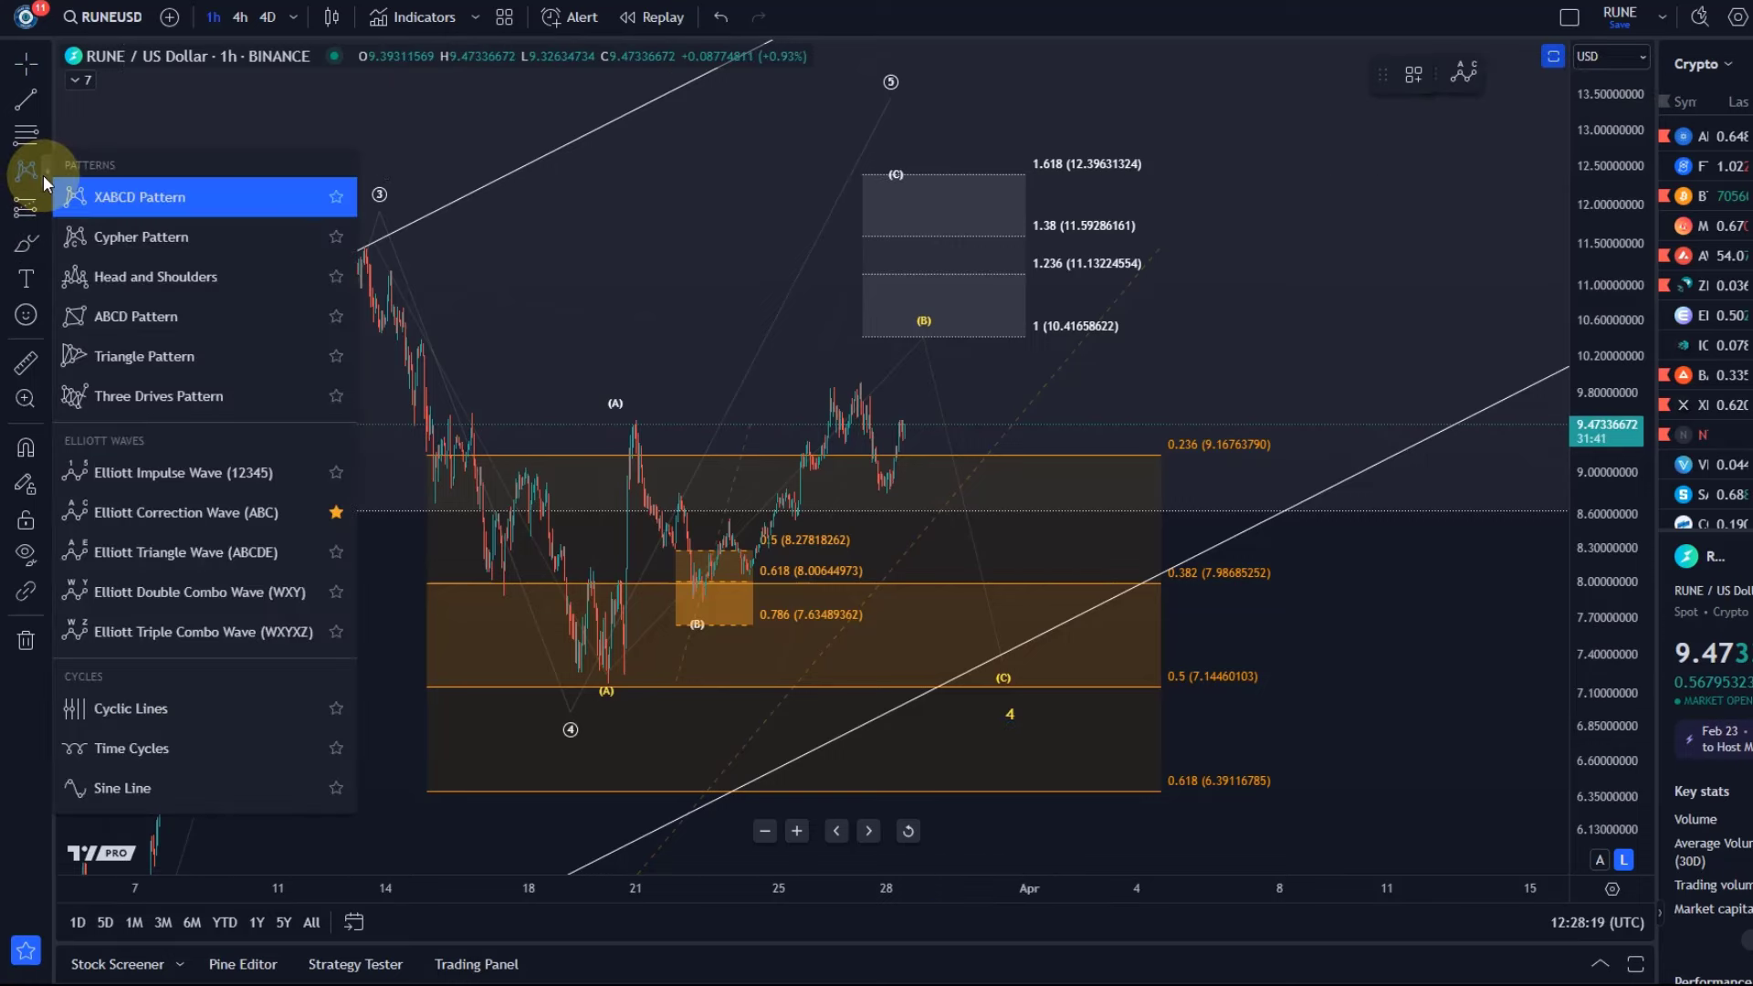
{"action": "left_click", "coordinate": [233, 521]}
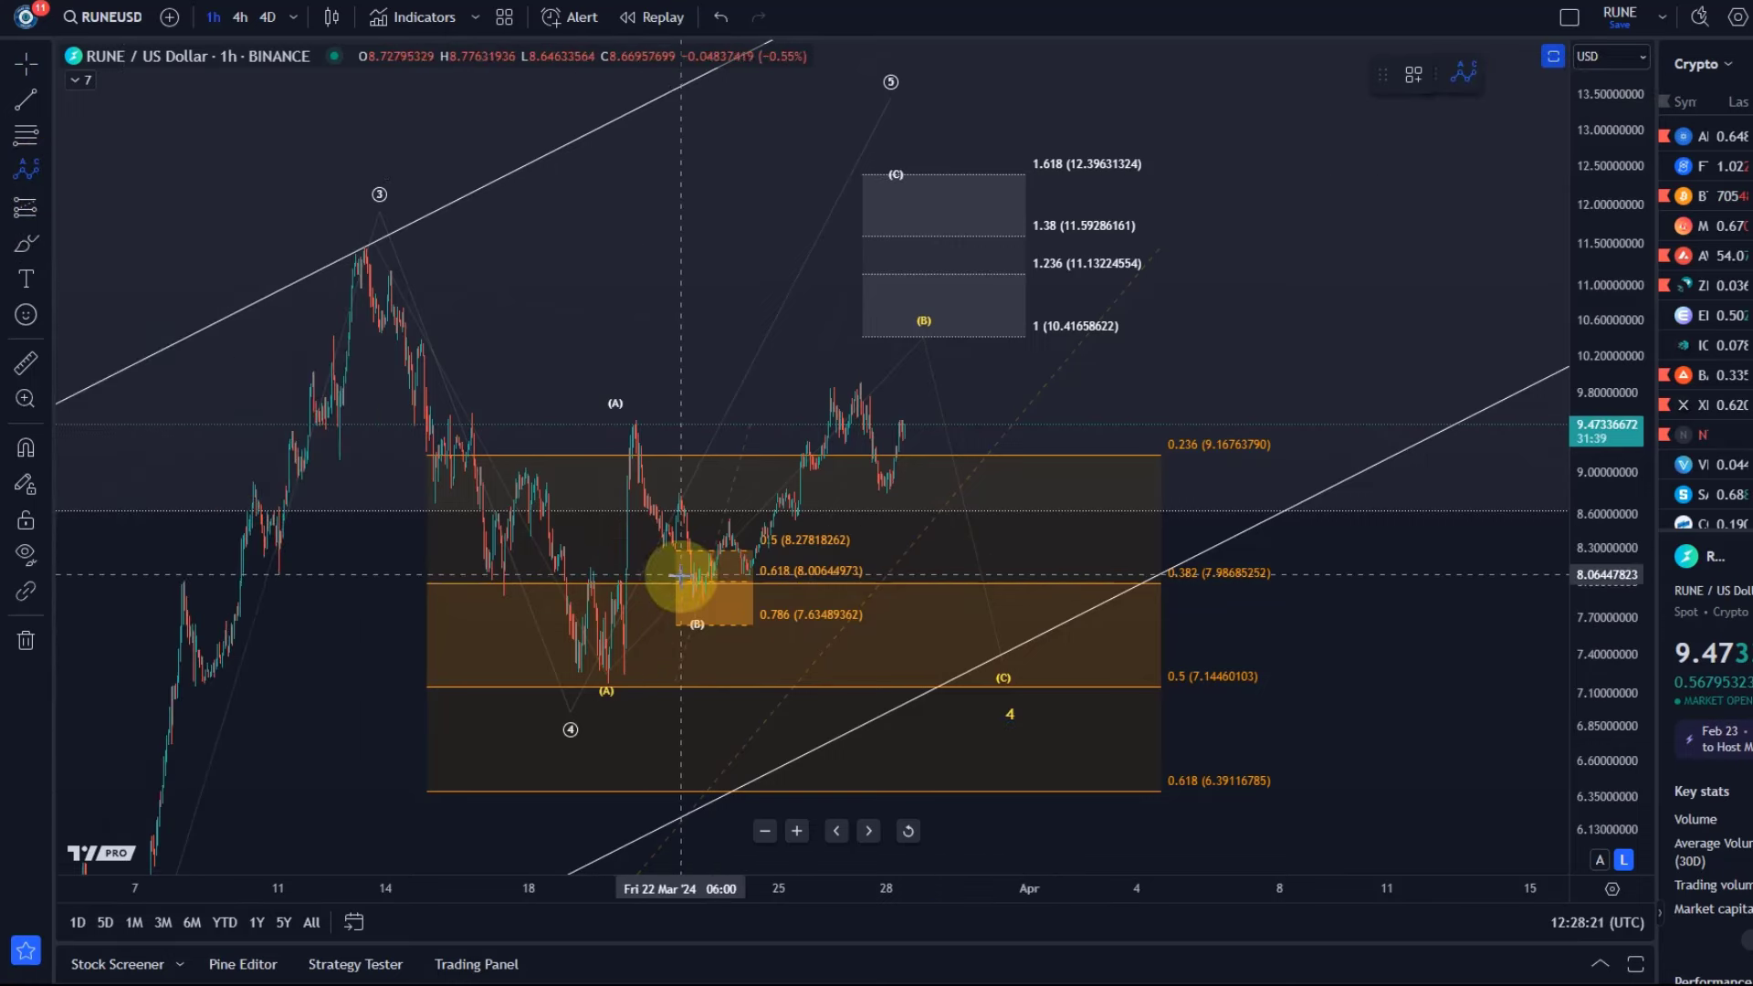
{"action": "left_click", "coordinate": [602, 673]}
{"action": "mouse_move", "coordinate": [638, 422]}
{"action": "left_mouse_down"}
{"action": "mouse_move", "coordinate": [712, 599]}
{"action": "mouse_move", "coordinate": [728, 583]}
{"action": "mouse_move", "coordinate": [715, 630]}
{"action": "left_mouse_up"}
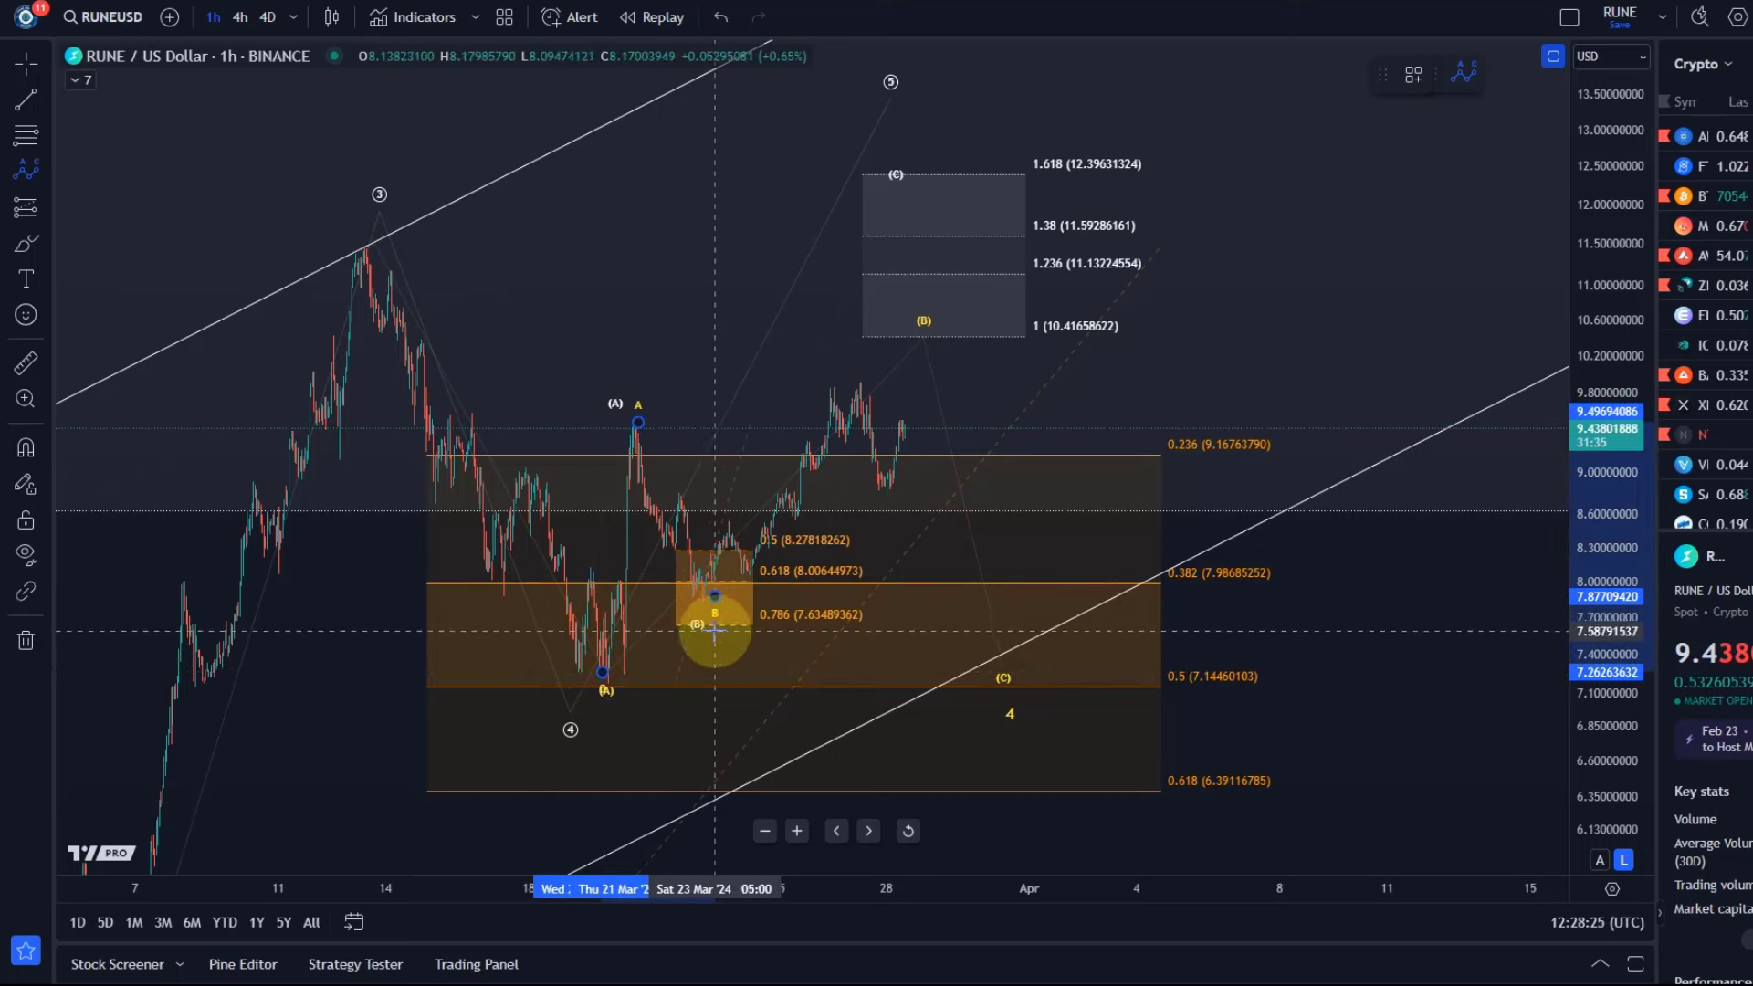
{"action": "left_click", "coordinate": [715, 630]}
{"action": "left_click", "coordinate": [917, 364]}
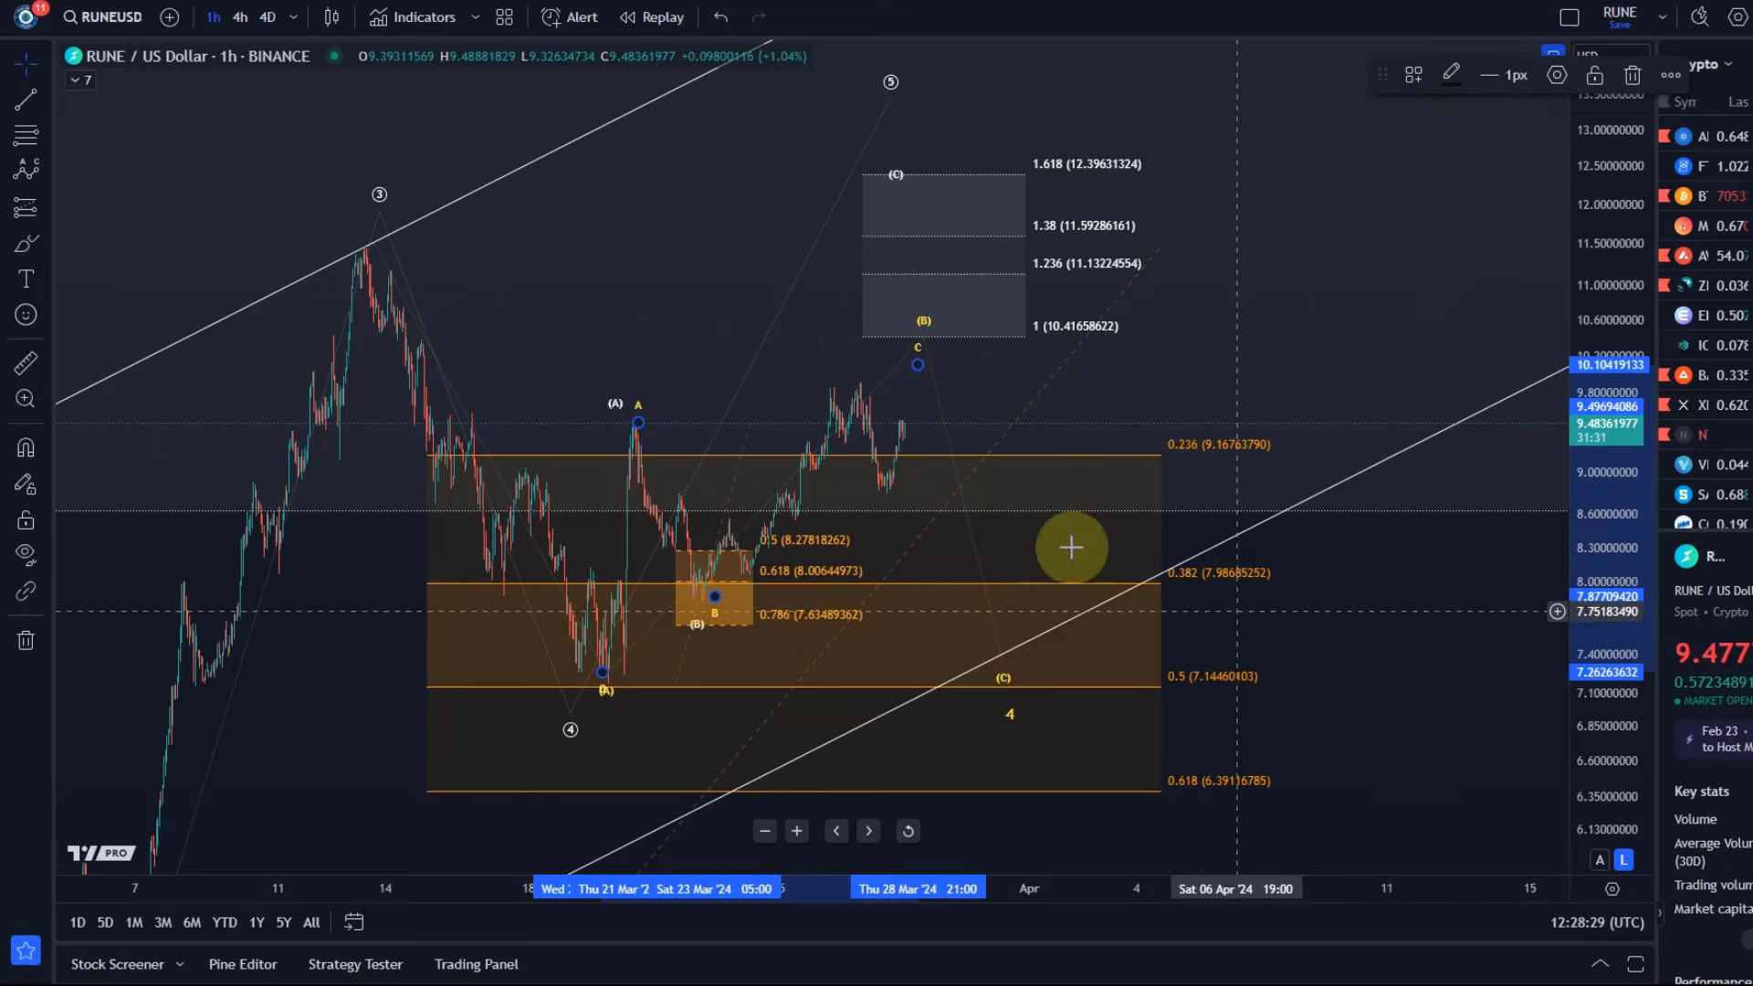
- Adjust the new correction wave's C to about 10.37 and A to about 9.57, raising the larger wave's (B) to about 10.67
{"action": "scroll", "coordinate": [1059, 544], "scroll_direction": "up", "scroll_amount": 2}
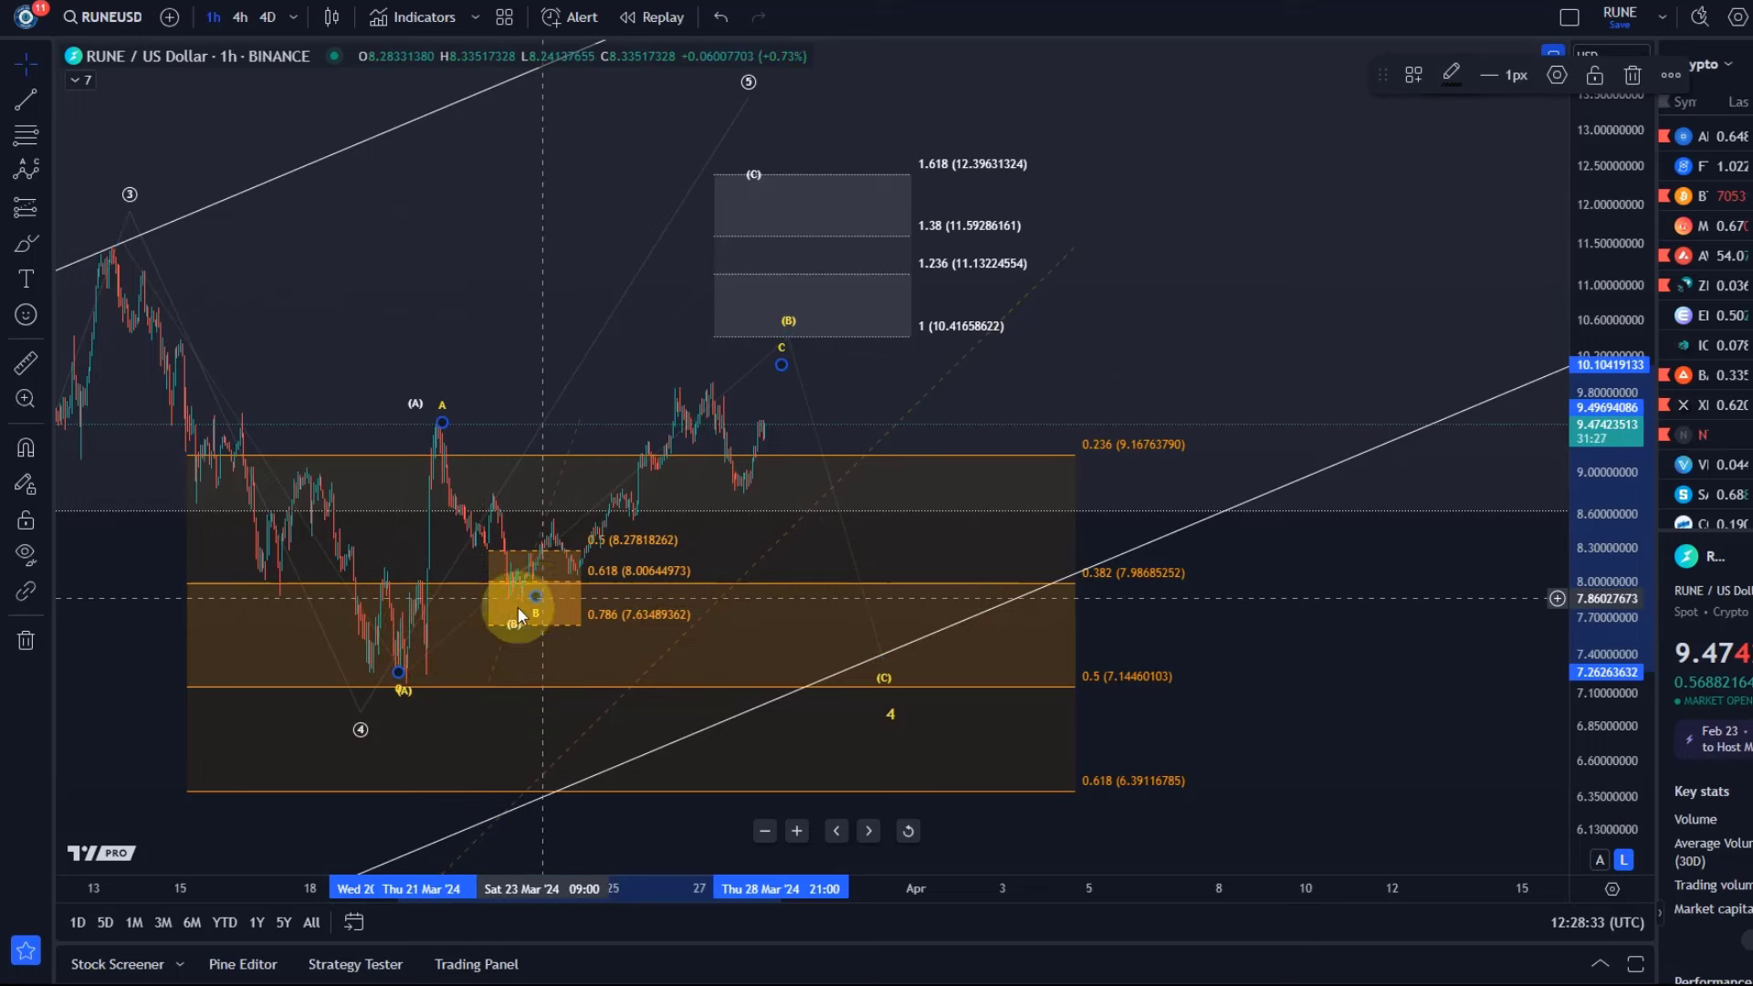
{"action": "mouse_move", "coordinate": [783, 340]}
{"action": "left_mouse_down"}
{"action": "mouse_move", "coordinate": [795, 313]}
{"action": "mouse_move", "coordinate": [782, 370]}
{"action": "mouse_move", "coordinate": [792, 341]}
{"action": "left_mouse_up"}
{"action": "mouse_move", "coordinate": [442, 421]}
{"action": "left_mouse_down"}
{"action": "mouse_move", "coordinate": [427, 415]}
{"action": "mouse_move", "coordinate": [442, 415]}
{"action": "left_mouse_up"}
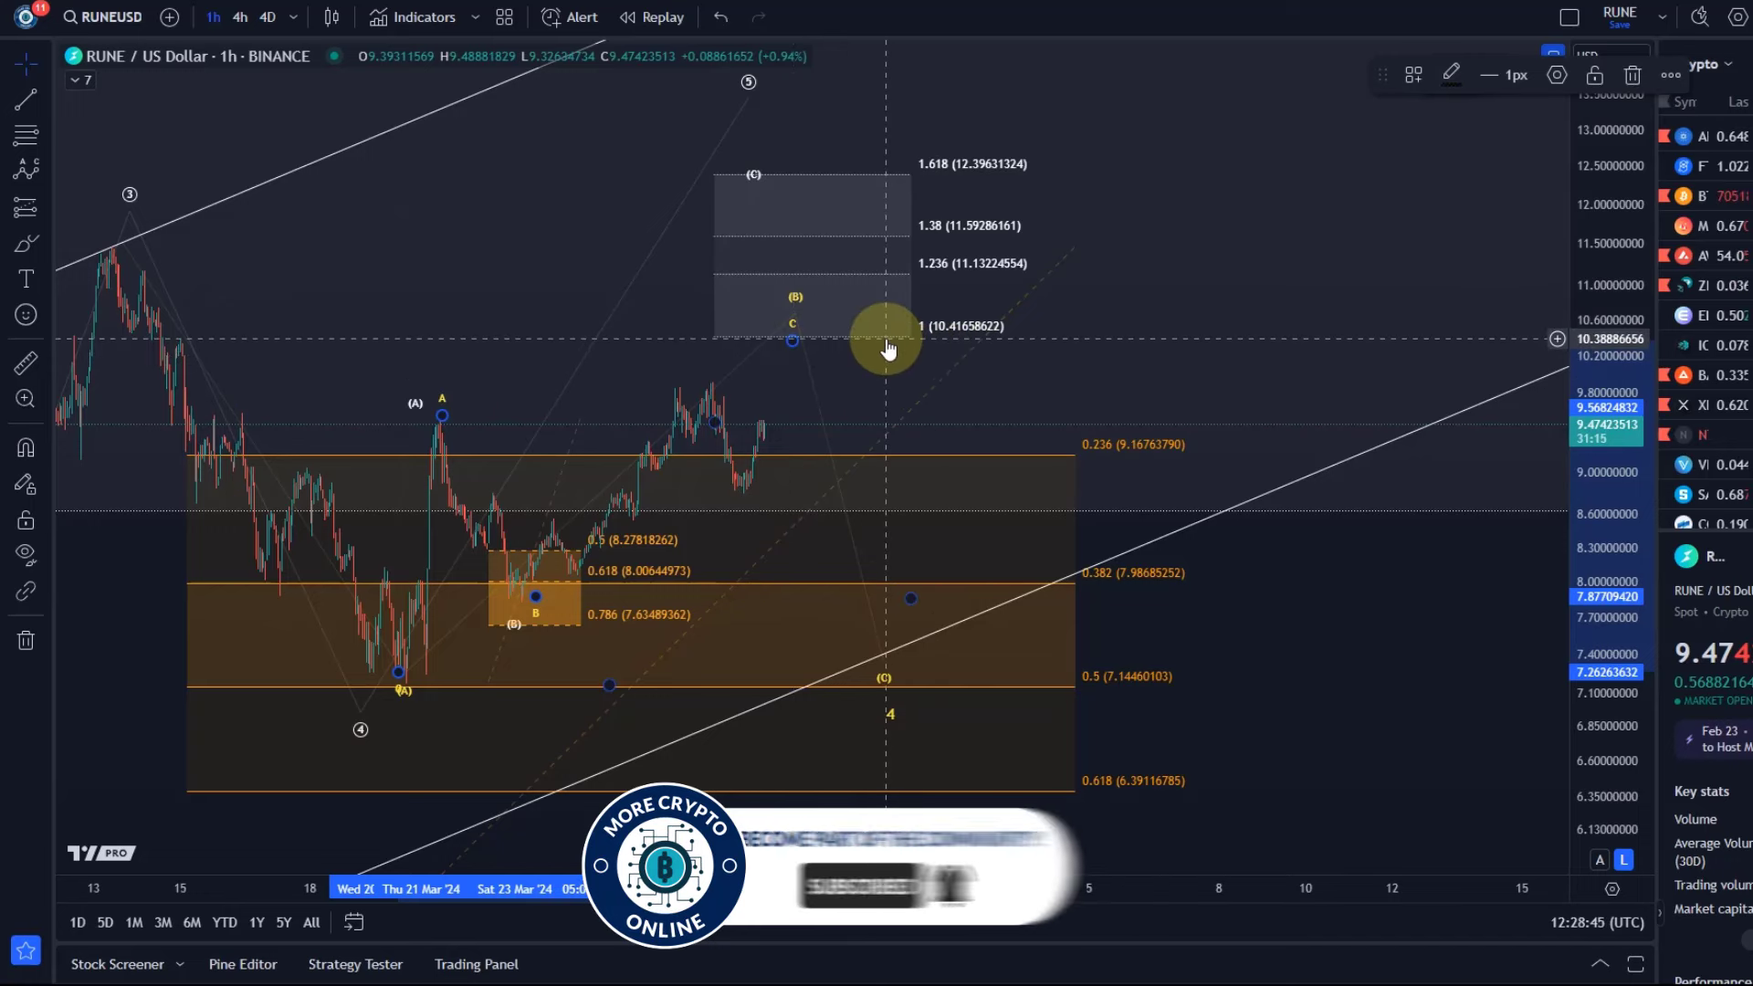
- Draw an Elliott Impulse Wave (12345) from about 7.93 through 8.45, 8.09, 9.85 and 8.78 to about 10.14
{"action": "left_click", "coordinate": [37, 159]}
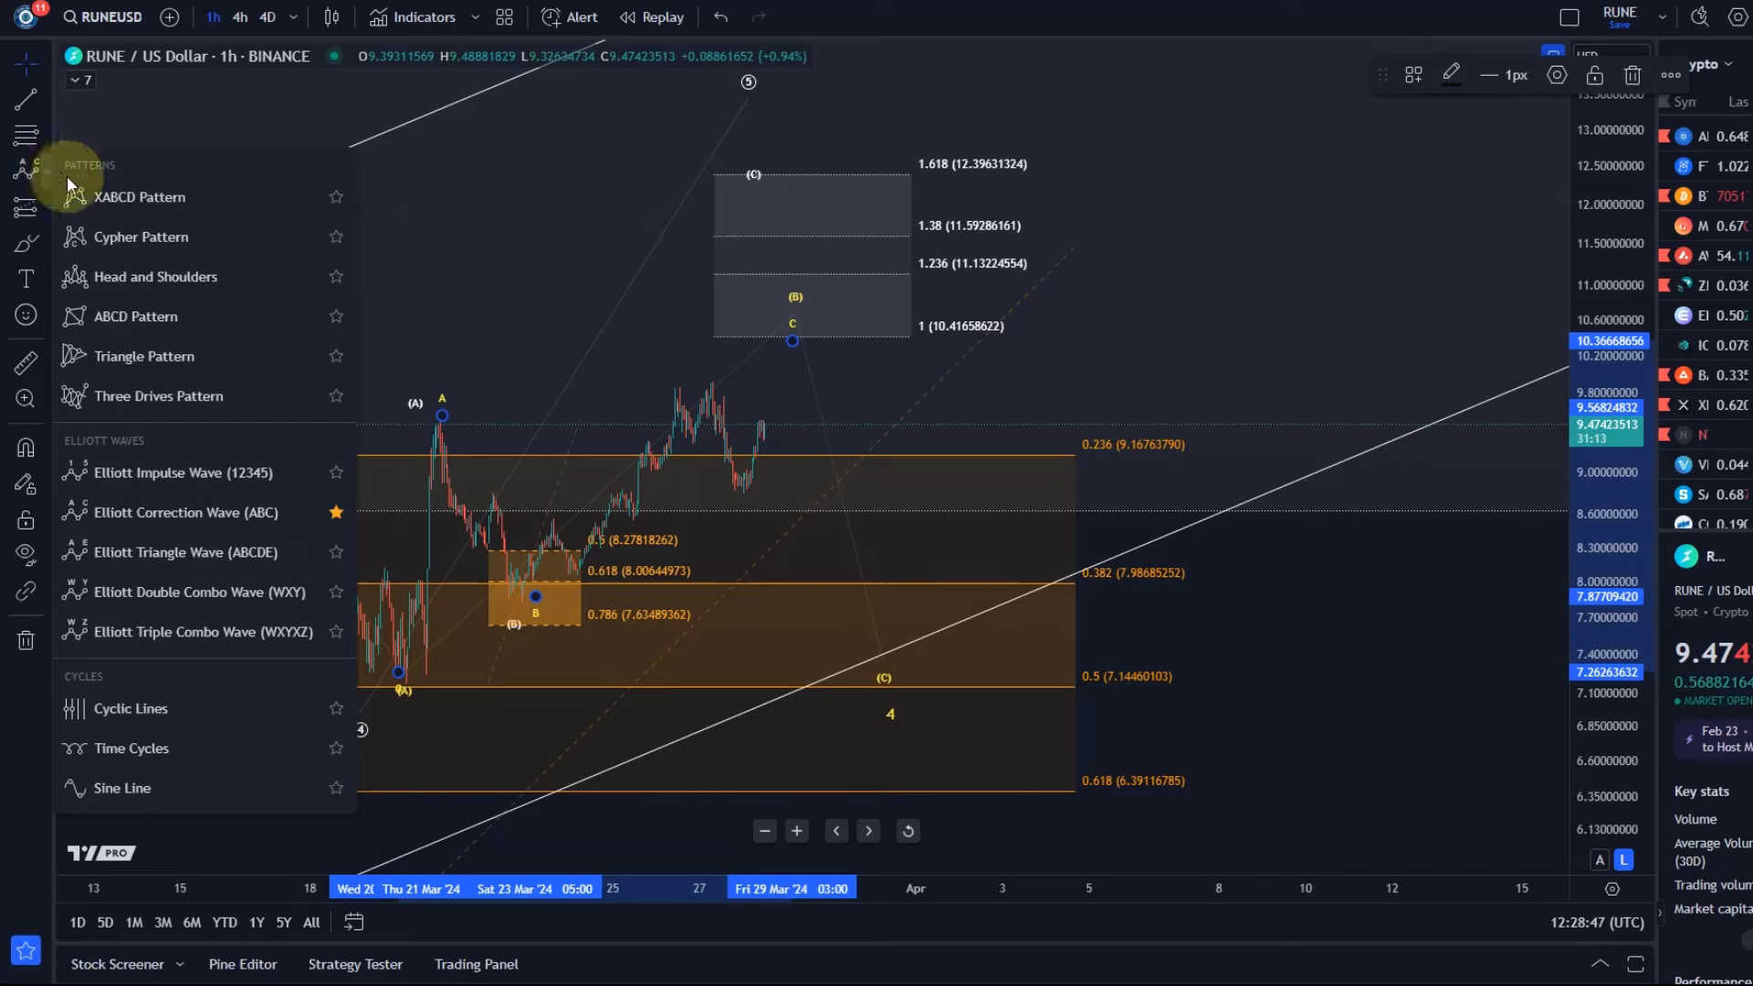
{"action": "left_click", "coordinate": [208, 468]}
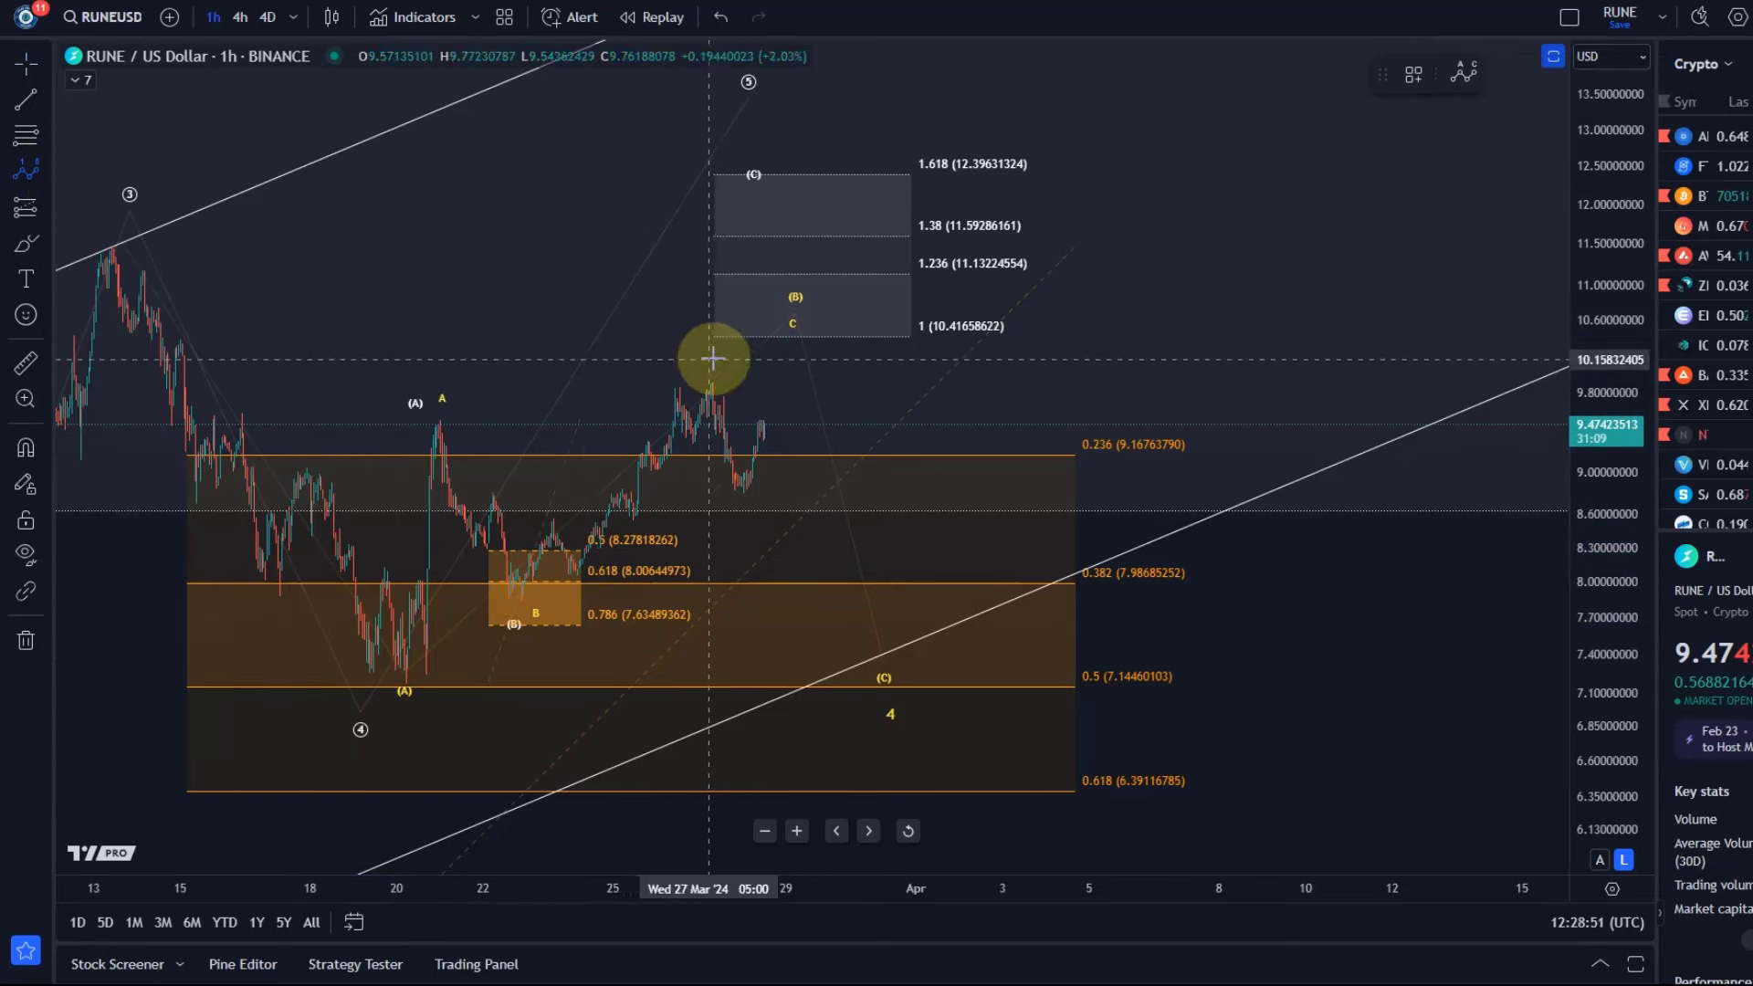
{"action": "left_click", "coordinate": [517, 590]}
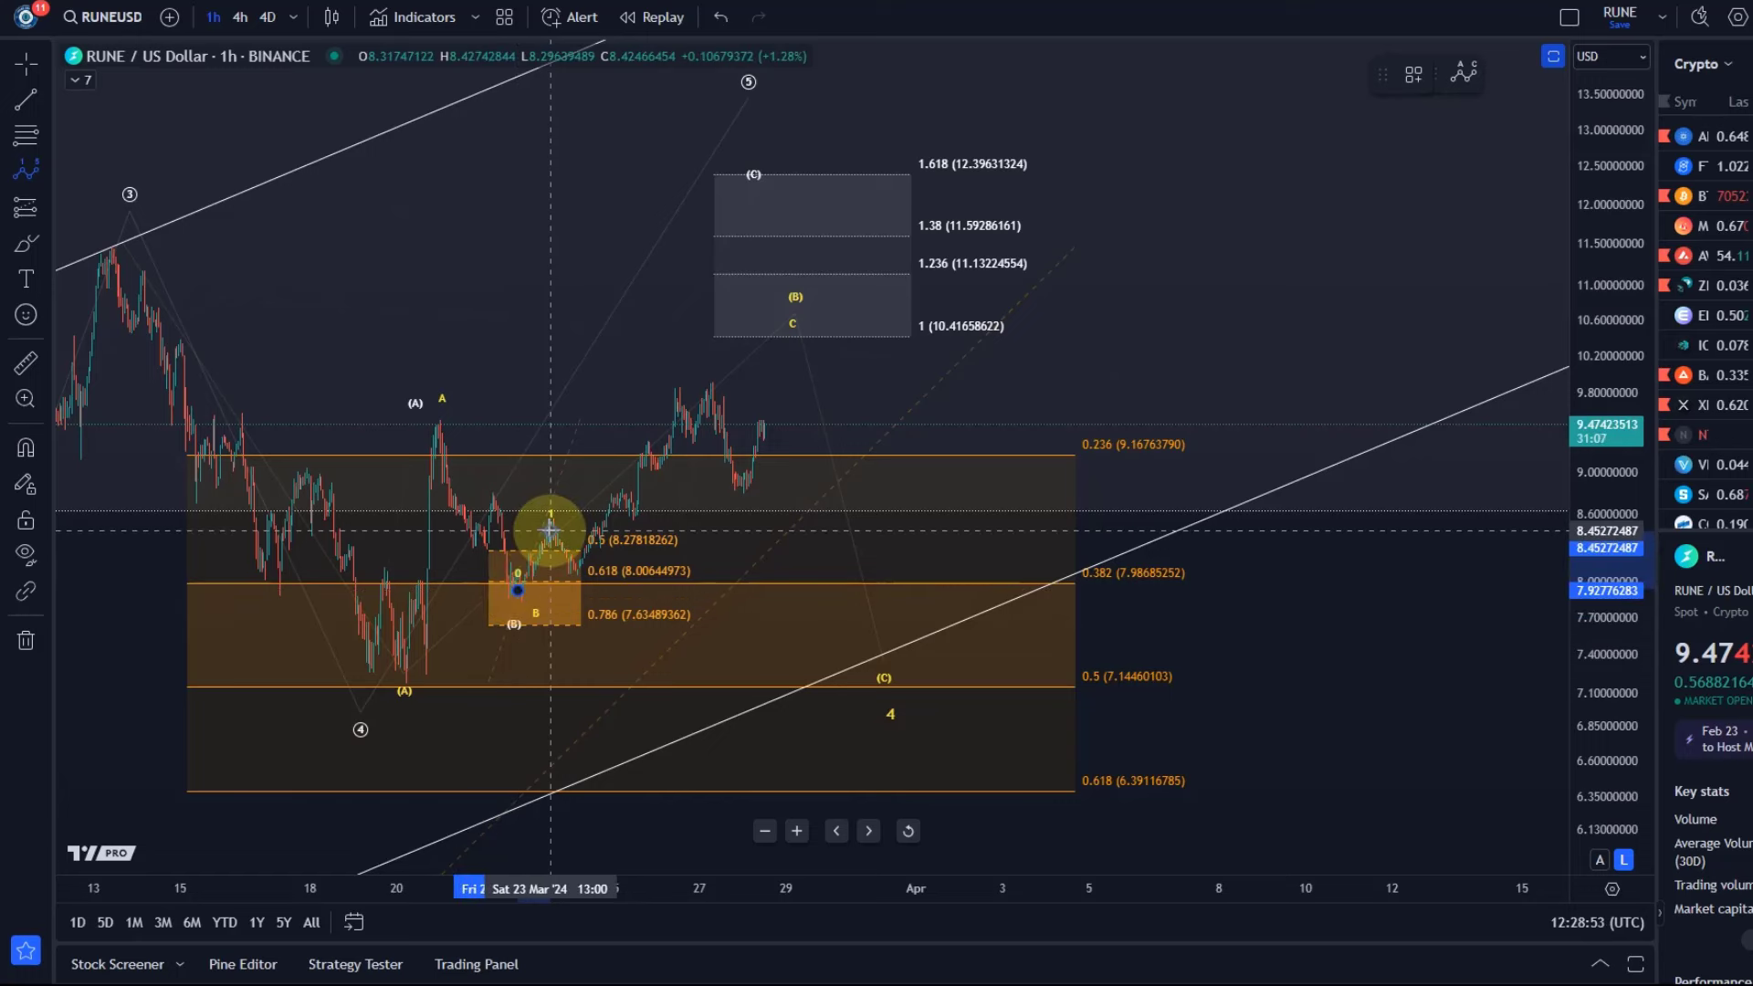
{"action": "left_click", "coordinate": [550, 530]}
{"action": "left_click", "coordinate": [574, 571]}
{"action": "left_click", "coordinate": [683, 419]}
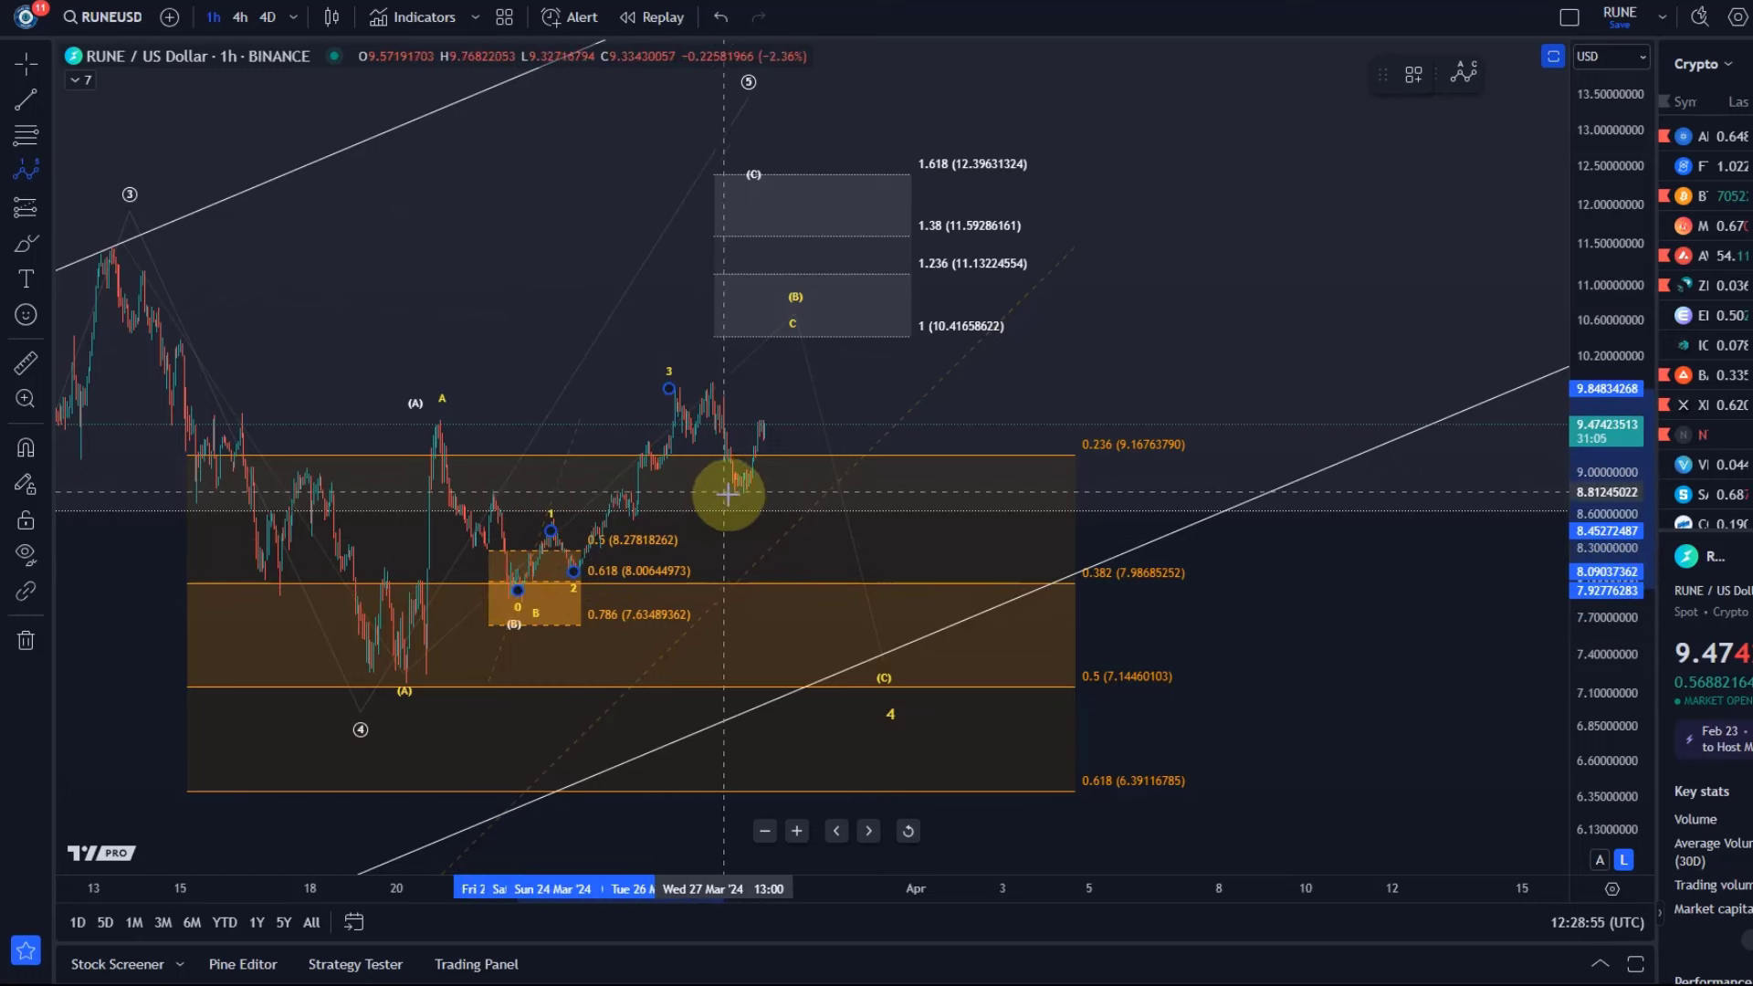
{"action": "left_click", "coordinate": [730, 488]}
{"action": "left_click", "coordinate": [785, 361]}
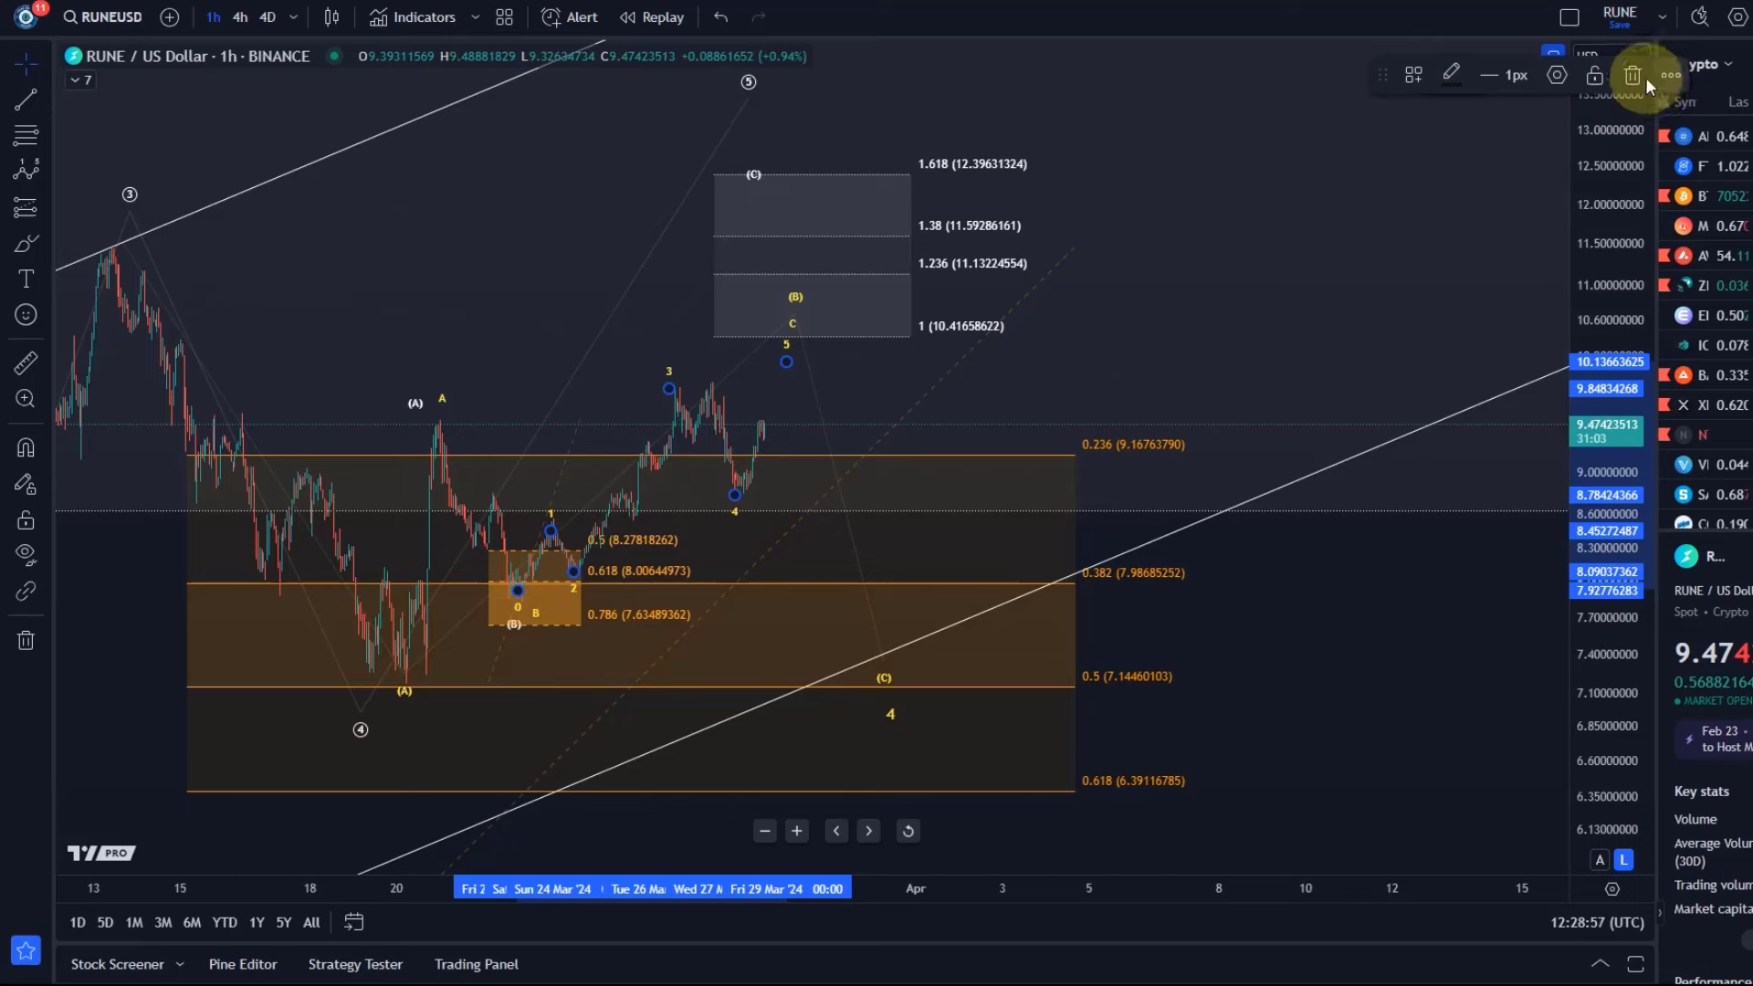
{"action": "left_click", "coordinate": [1564, 84]}
{"action": "left_click", "coordinate": [699, 312]}
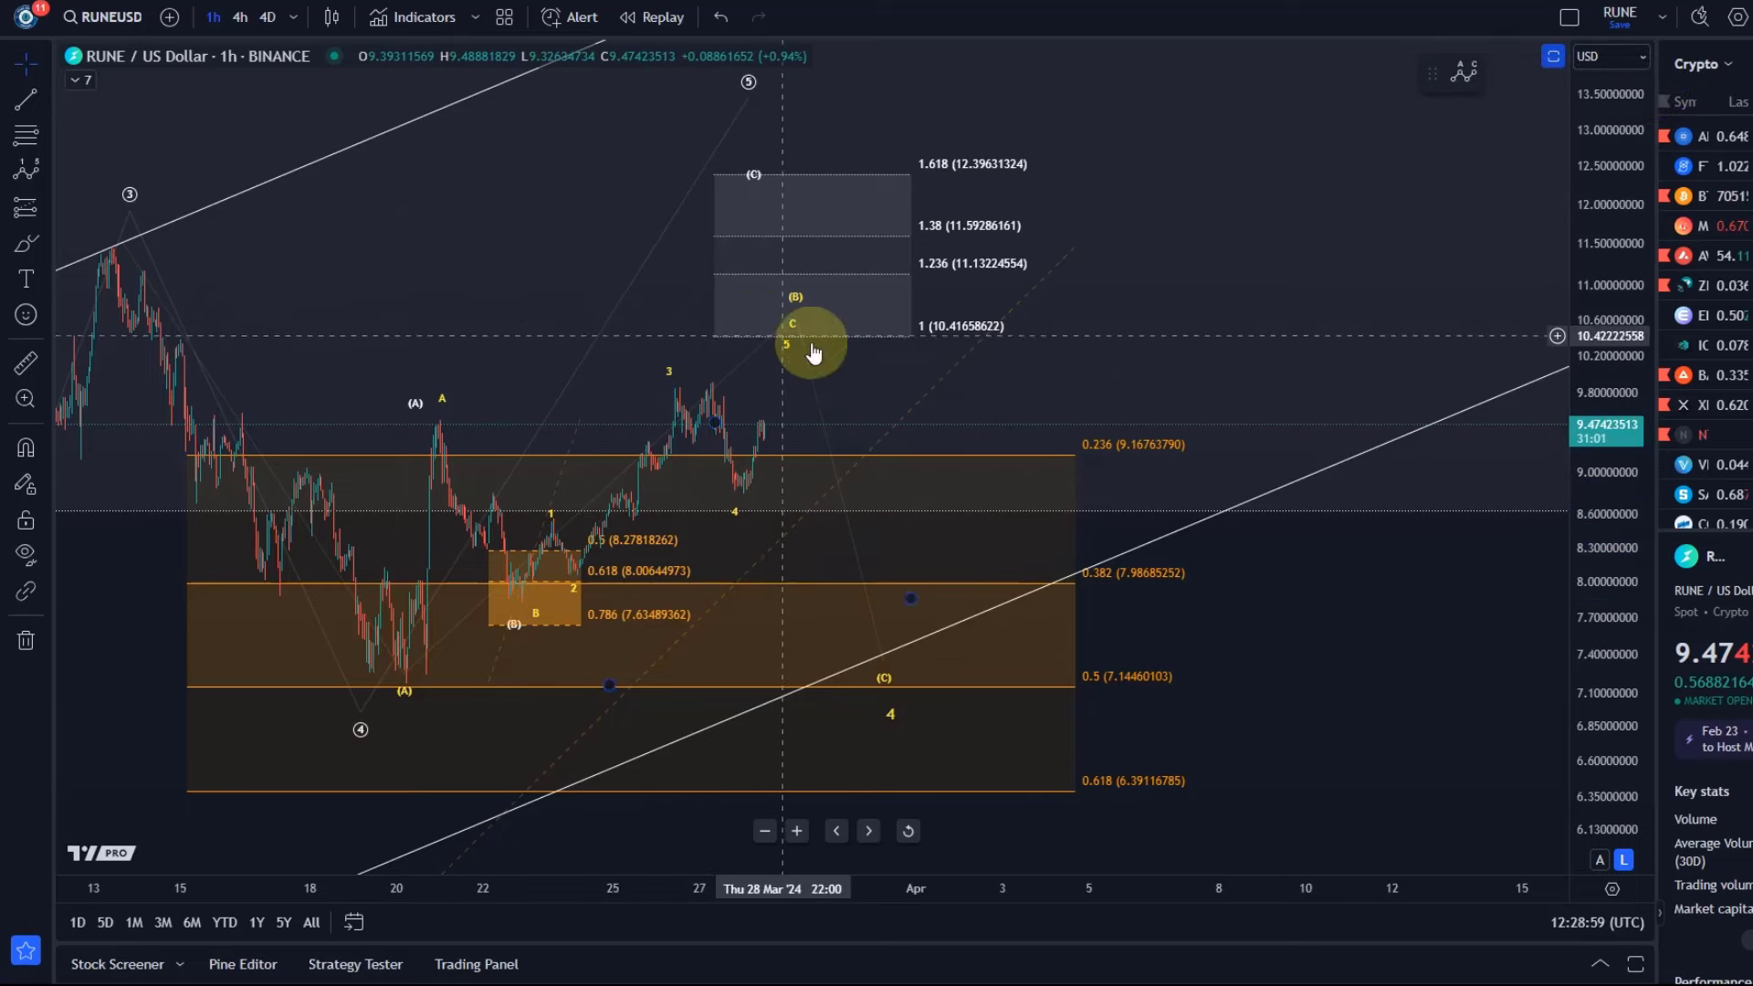
- Change the larger yellow correction wave's degree to the one with circled letters
{"action": "left_click", "coordinate": [799, 298]}
{"action": "left_click", "coordinate": [1557, 81]}
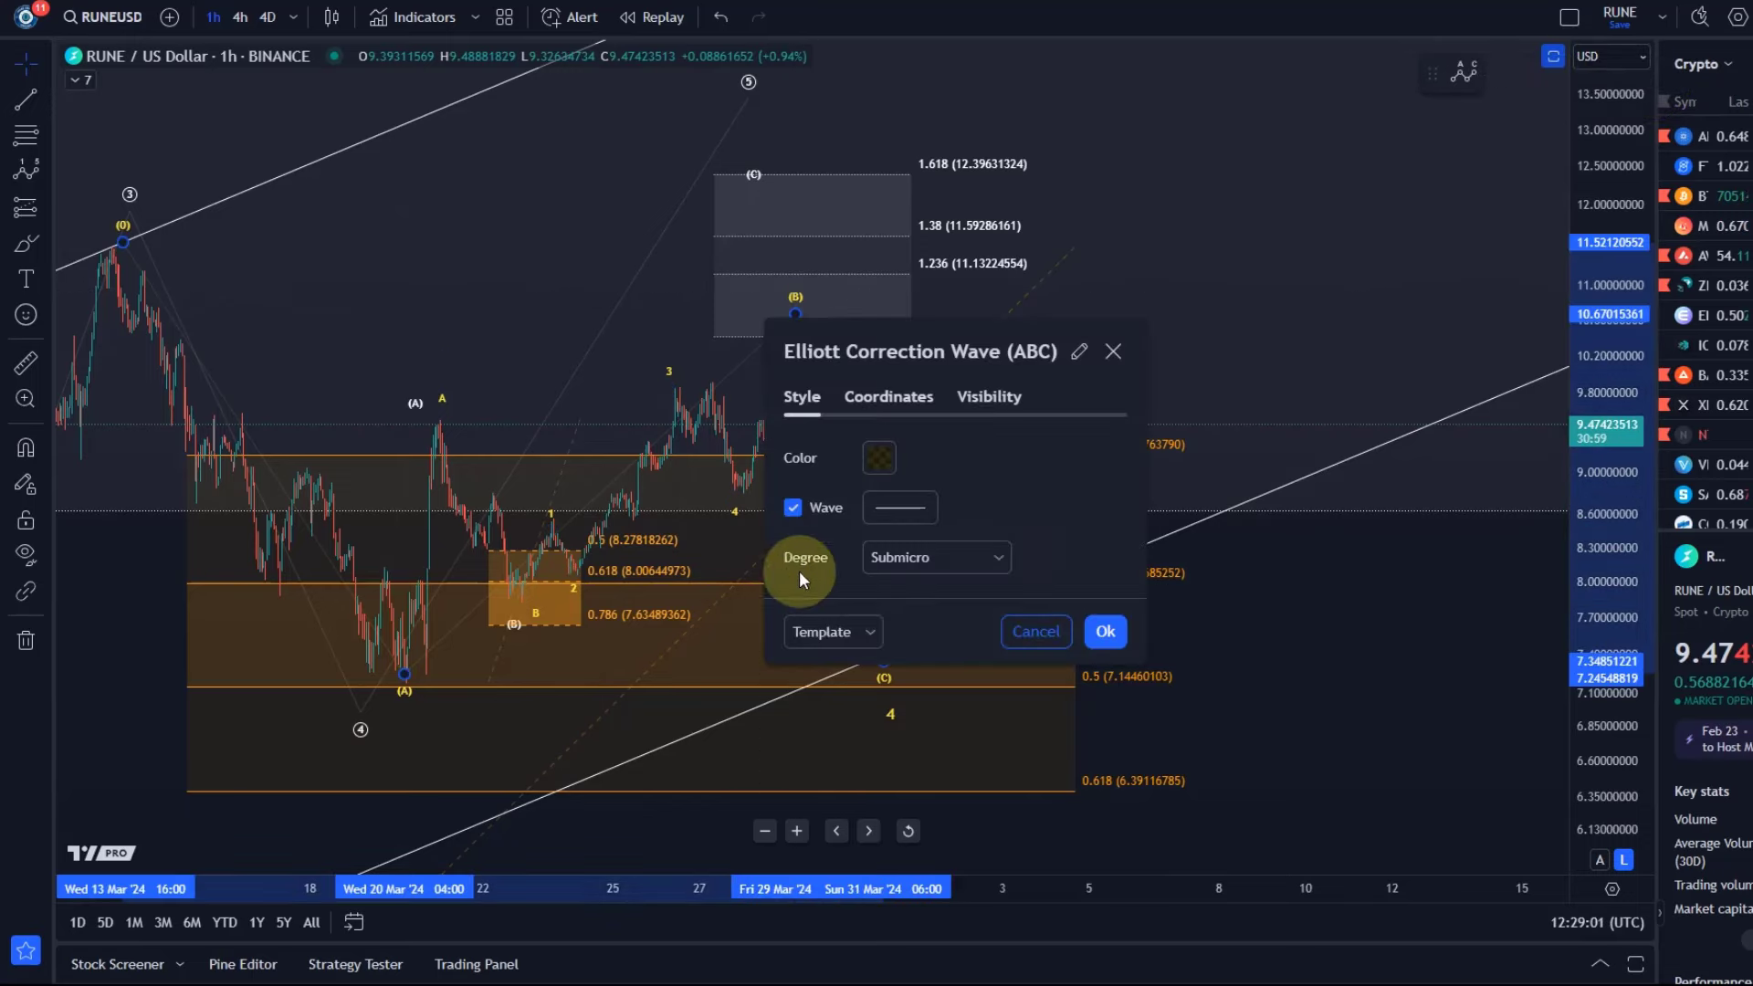
{"action": "left_click", "coordinate": [913, 558]}
{"action": "left_click", "coordinate": [895, 895]}
{"action": "left_click", "coordinate": [1105, 631]}
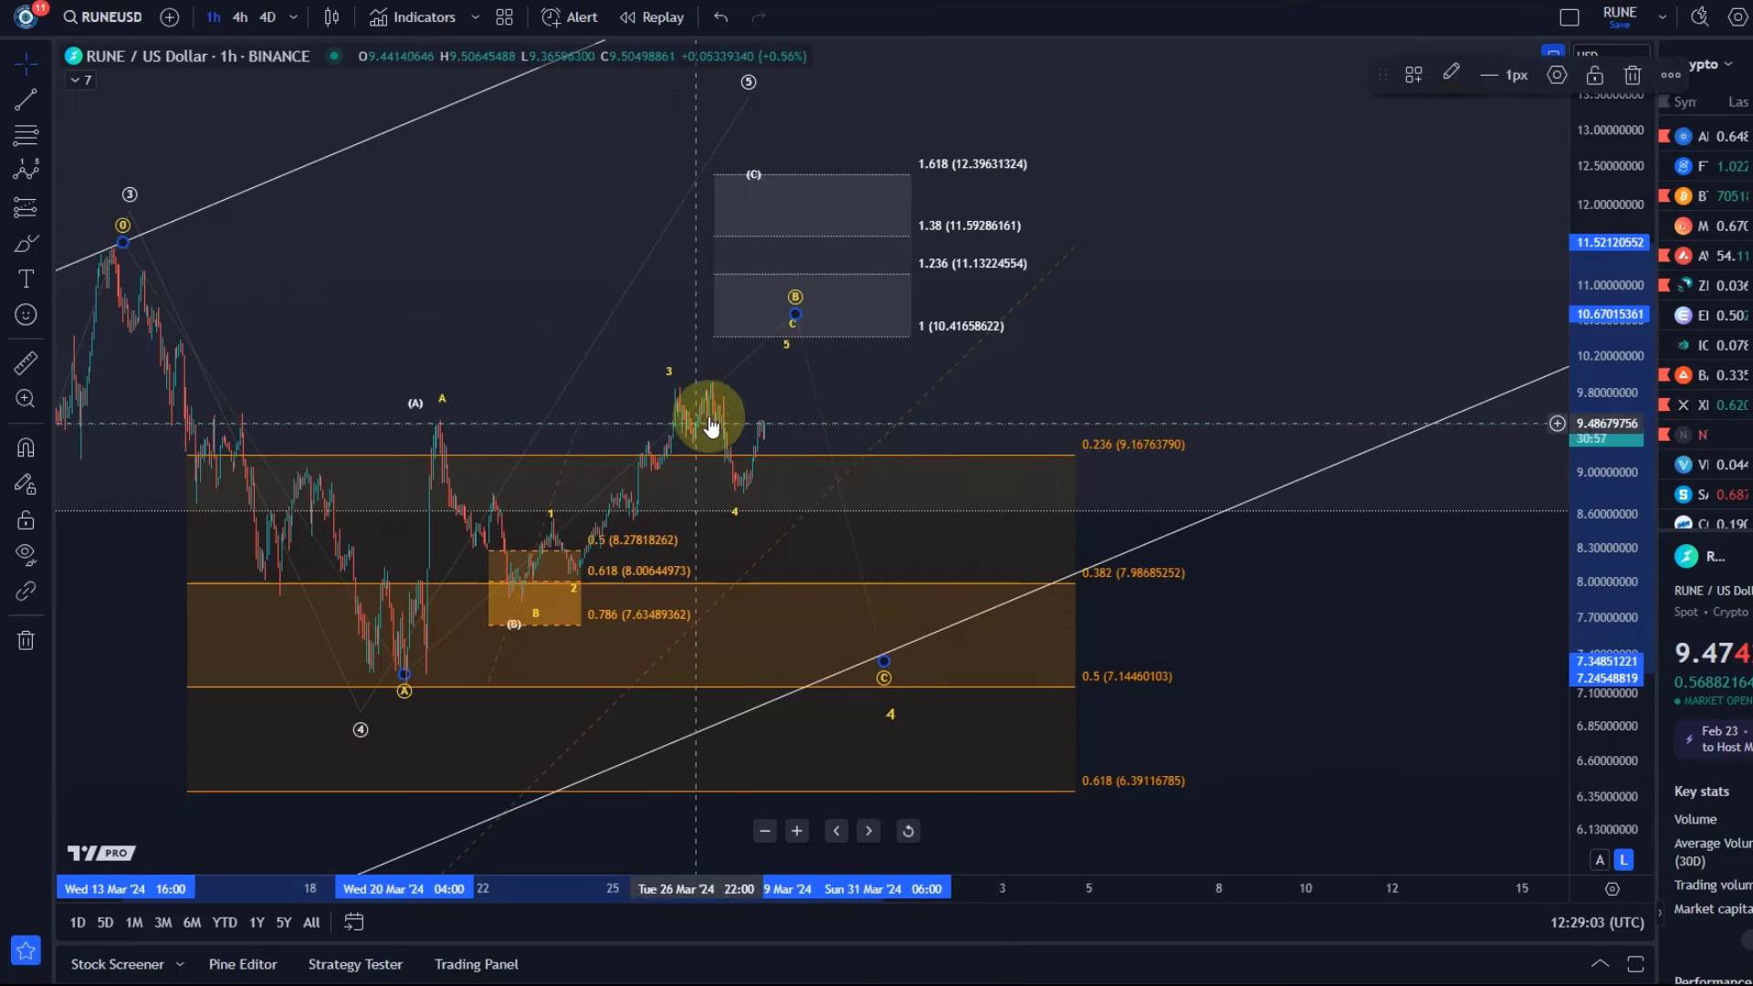
- Set the degree of the smaller yellow ABC correction wave to Submicro
{"action": "left_click", "coordinate": [1555, 74]}
{"action": "left_click", "coordinate": [913, 558]}
{"action": "left_click", "coordinate": [913, 863]}
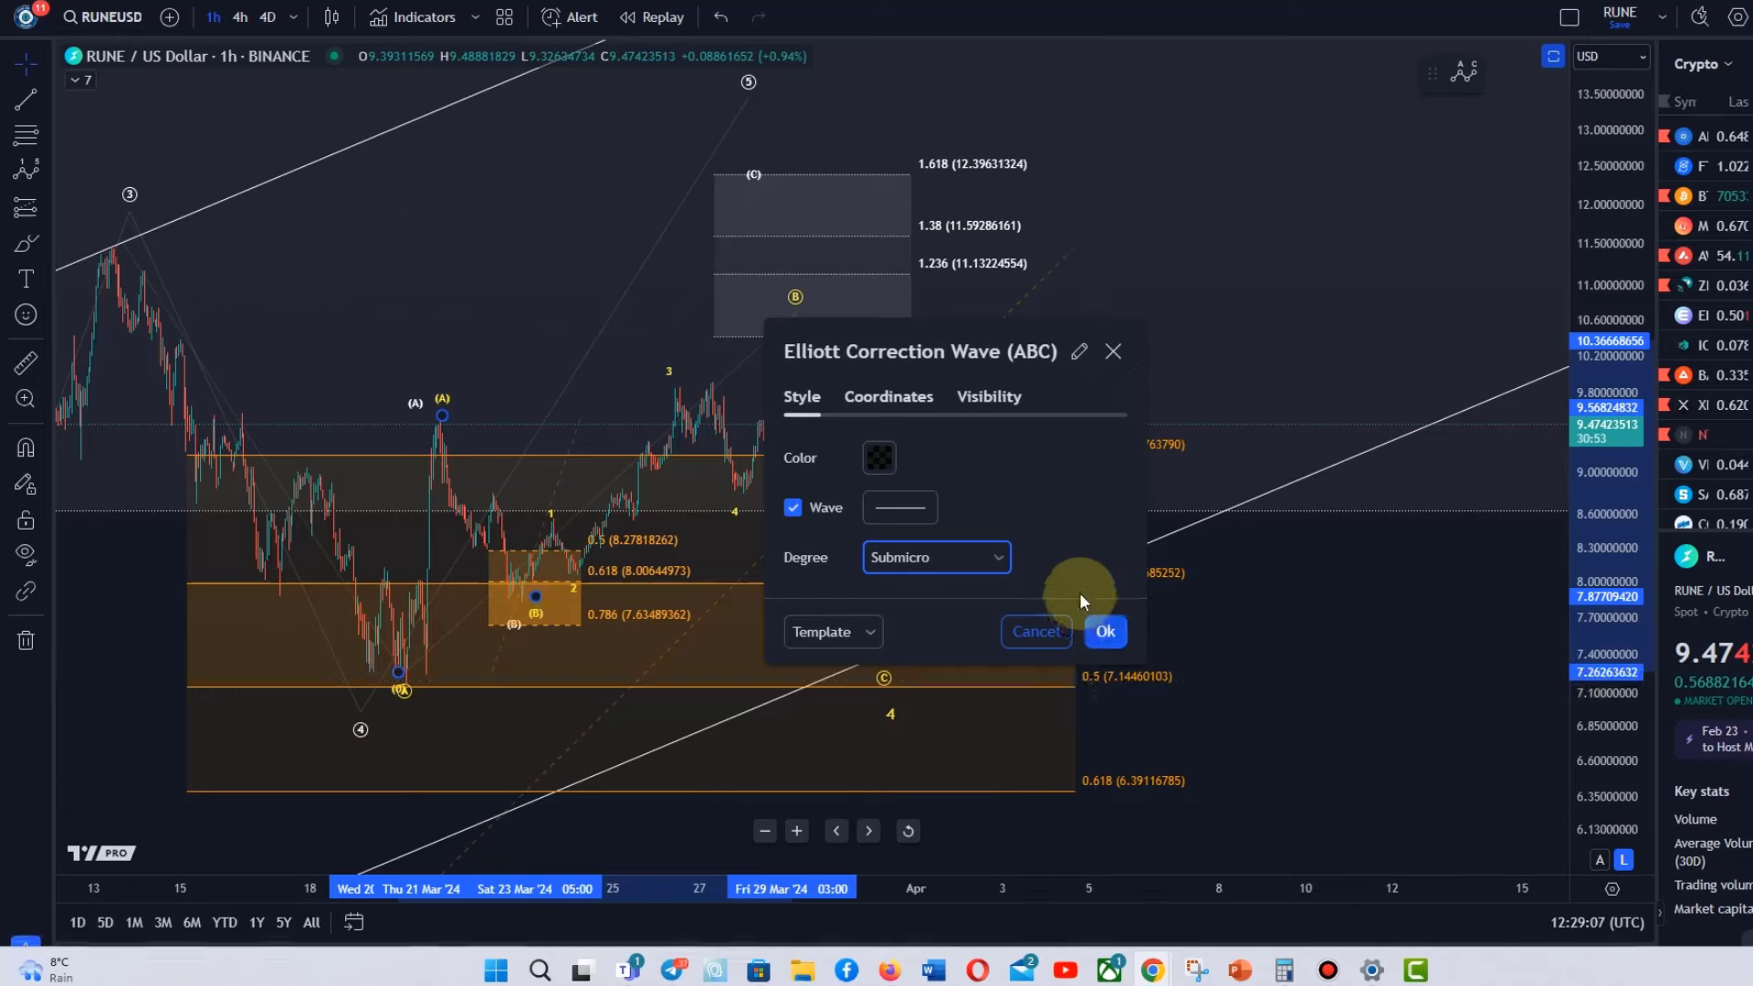
{"action": "left_click", "coordinate": [1100, 632]}
- Reposition the yellow impulse wave's point 1 to about 8.64, point 3 to about 9.94 and point 4 to about 8.74
{"action": "mouse_move", "coordinate": [487, 400]}
{"action": "left_mouse_down"}
{"action": "mouse_move", "coordinate": [563, 478]}
{"action": "mouse_move", "coordinate": [618, 439]}
{"action": "mouse_move", "coordinate": [1111, 392]}
{"action": "mouse_move", "coordinate": [859, 422]}
{"action": "left_mouse_up"}
{"action": "left_click_drag", "start_coordinate": [1593, 599], "coordinate": [1587, 441]}
{"action": "left_click", "coordinate": [890, 358]}
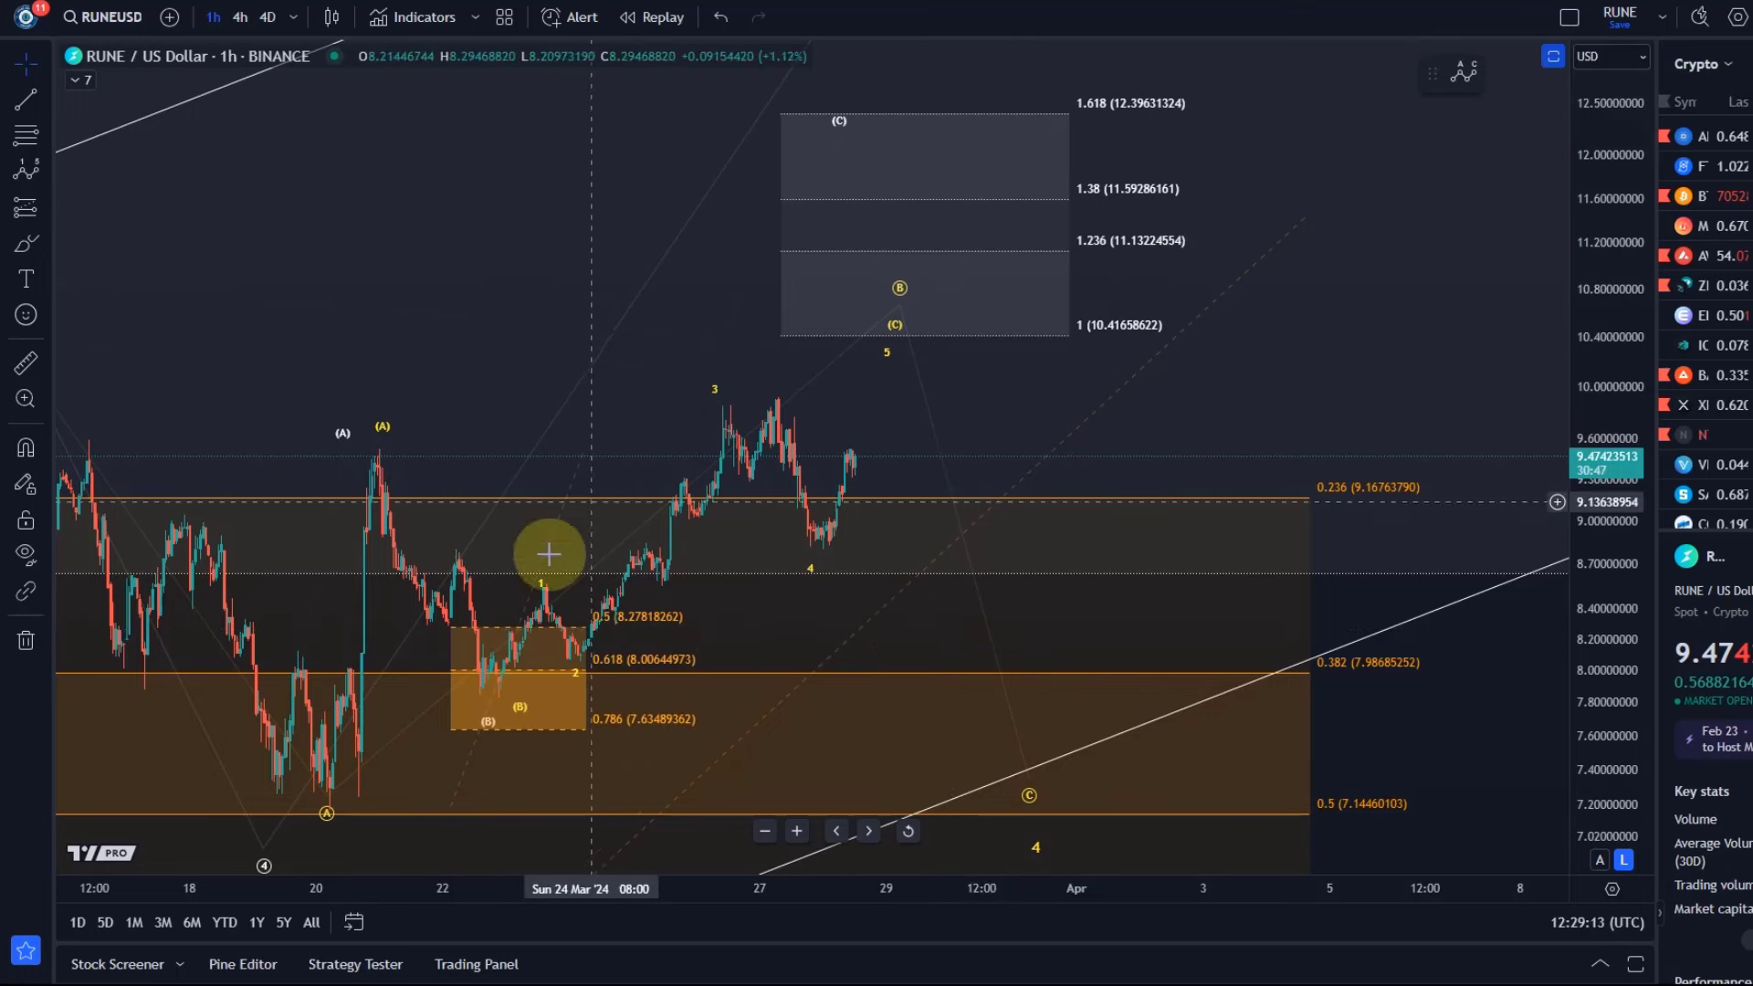
{"action": "left_click_drag", "start_coordinate": [546, 593], "coordinate": [546, 573]}
{"action": "left_click_drag", "start_coordinate": [596, 670], "coordinate": [575, 656]}
{"action": "left_click", "coordinate": [716, 407]}
{"action": "left_click_drag", "start_coordinate": [716, 407], "coordinate": [774, 394]}
{"action": "left_click", "coordinate": [766, 587]}
{"action": "left_click", "coordinate": [812, 550]}
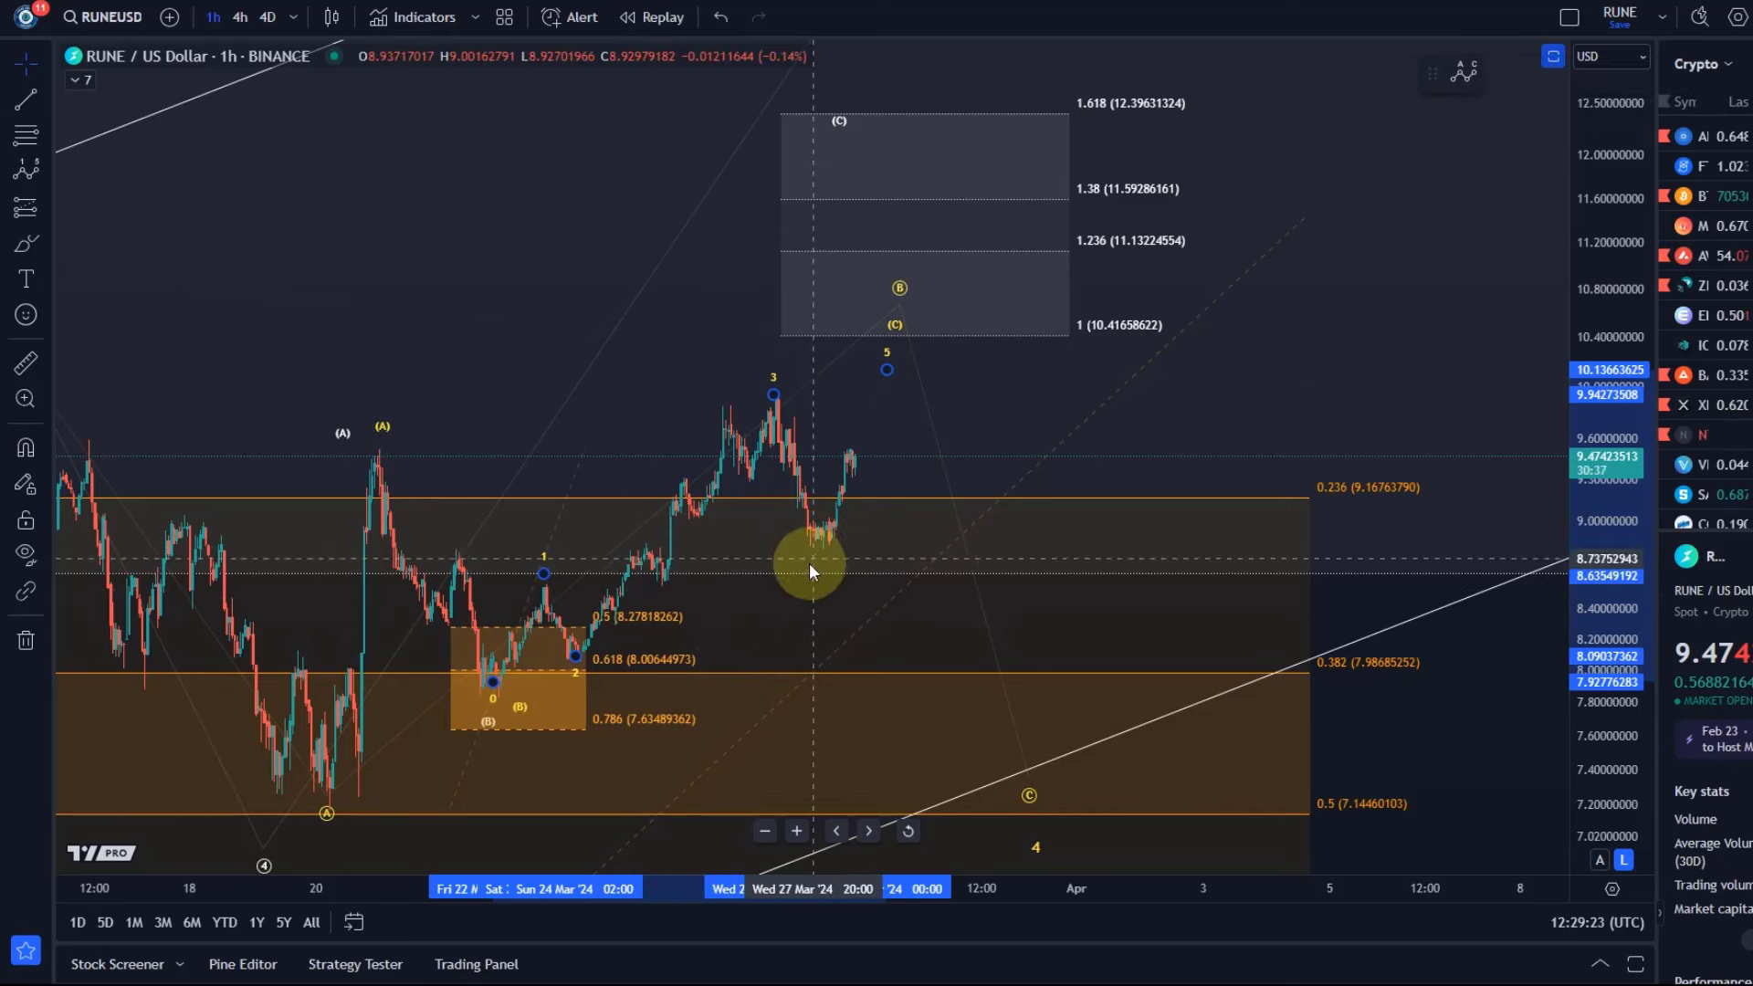
{"action": "left_click_drag", "start_coordinate": [812, 561], "coordinate": [813, 559]}
{"action": "left_click", "coordinate": [747, 643]}
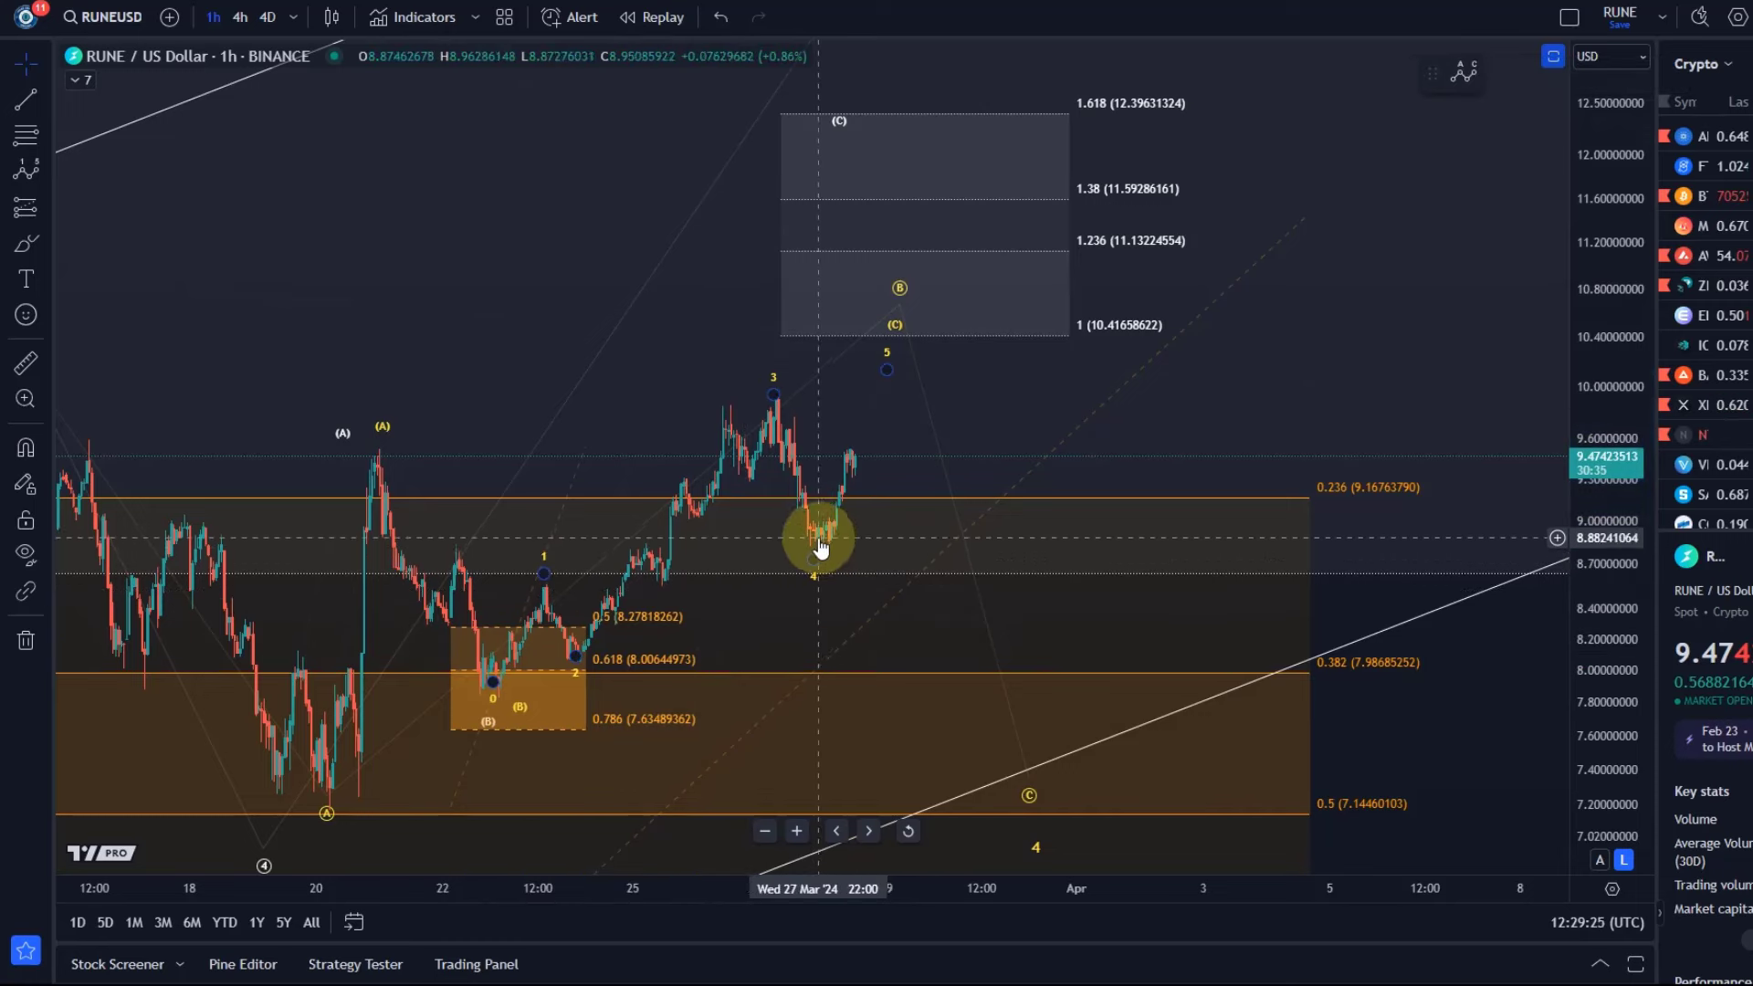
- Draw a Fib Retracement from about 8.05 at wave 2 to about 9.92 at wave 3, and disable its 0.382 level
{"action": "left_click", "coordinate": [26, 136]}
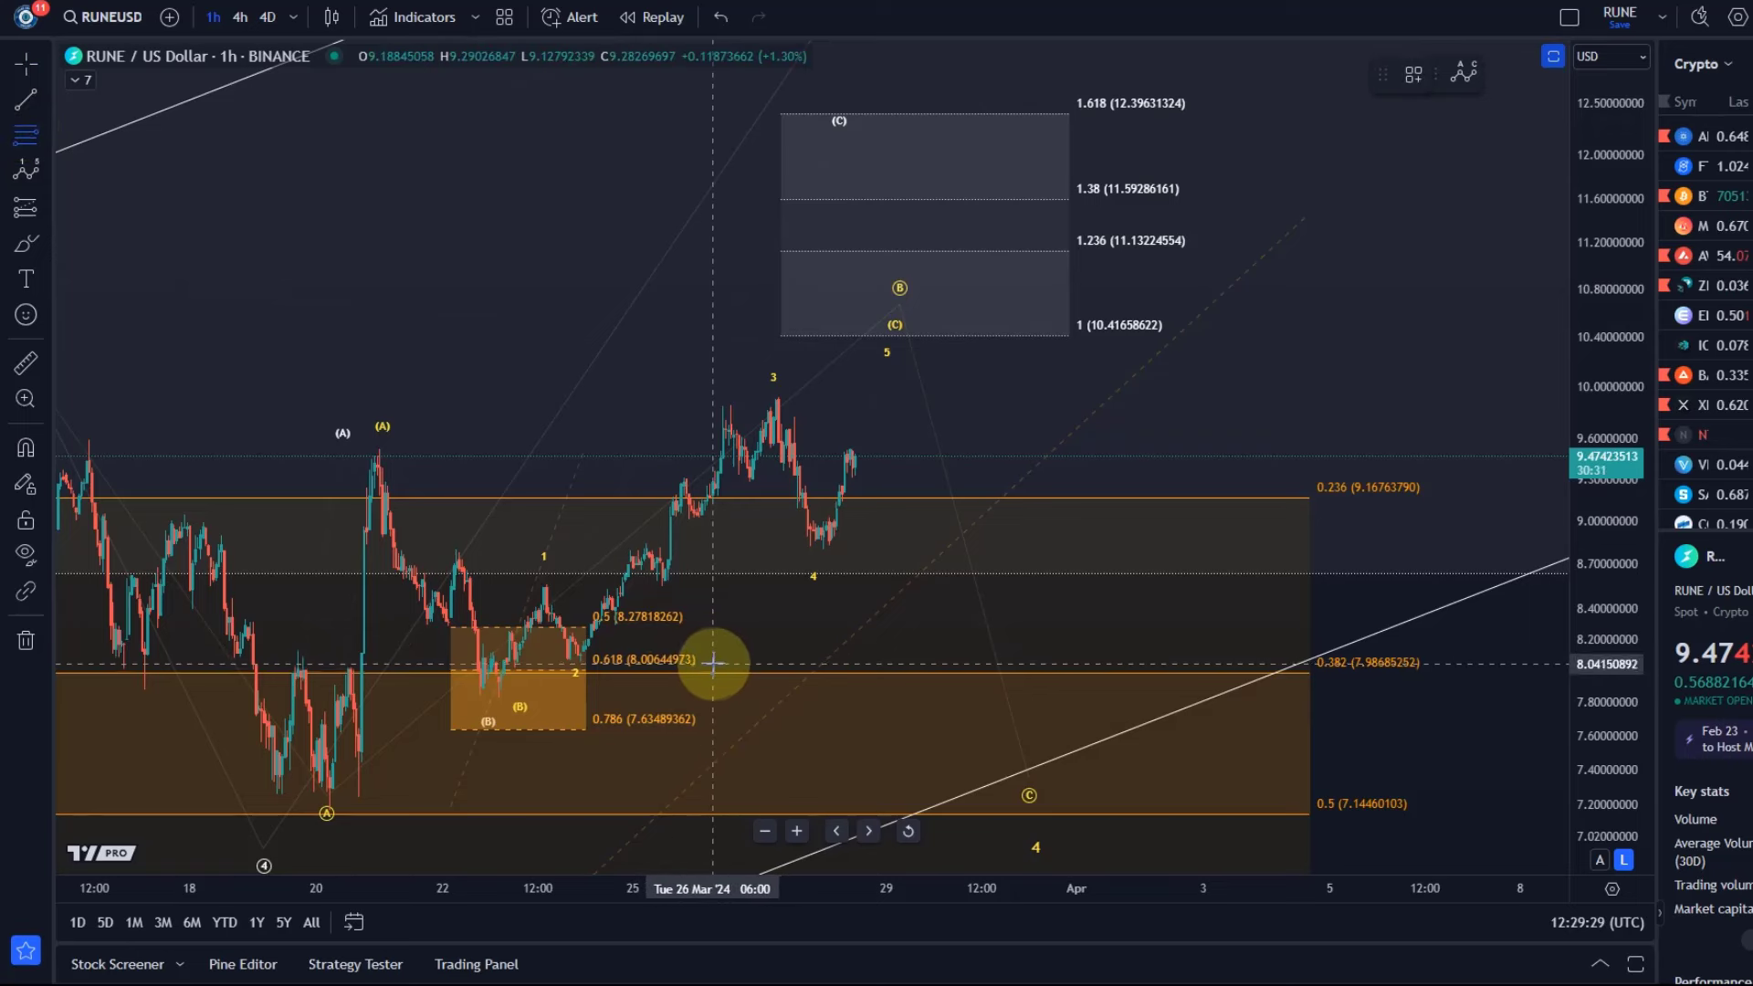
{"action": "mouse_move", "coordinate": [710, 662]}
{"action": "left_mouse_down"}
{"action": "mouse_move", "coordinate": [897, 395]}
{"action": "mouse_move", "coordinate": [870, 398]}
{"action": "left_mouse_up"}
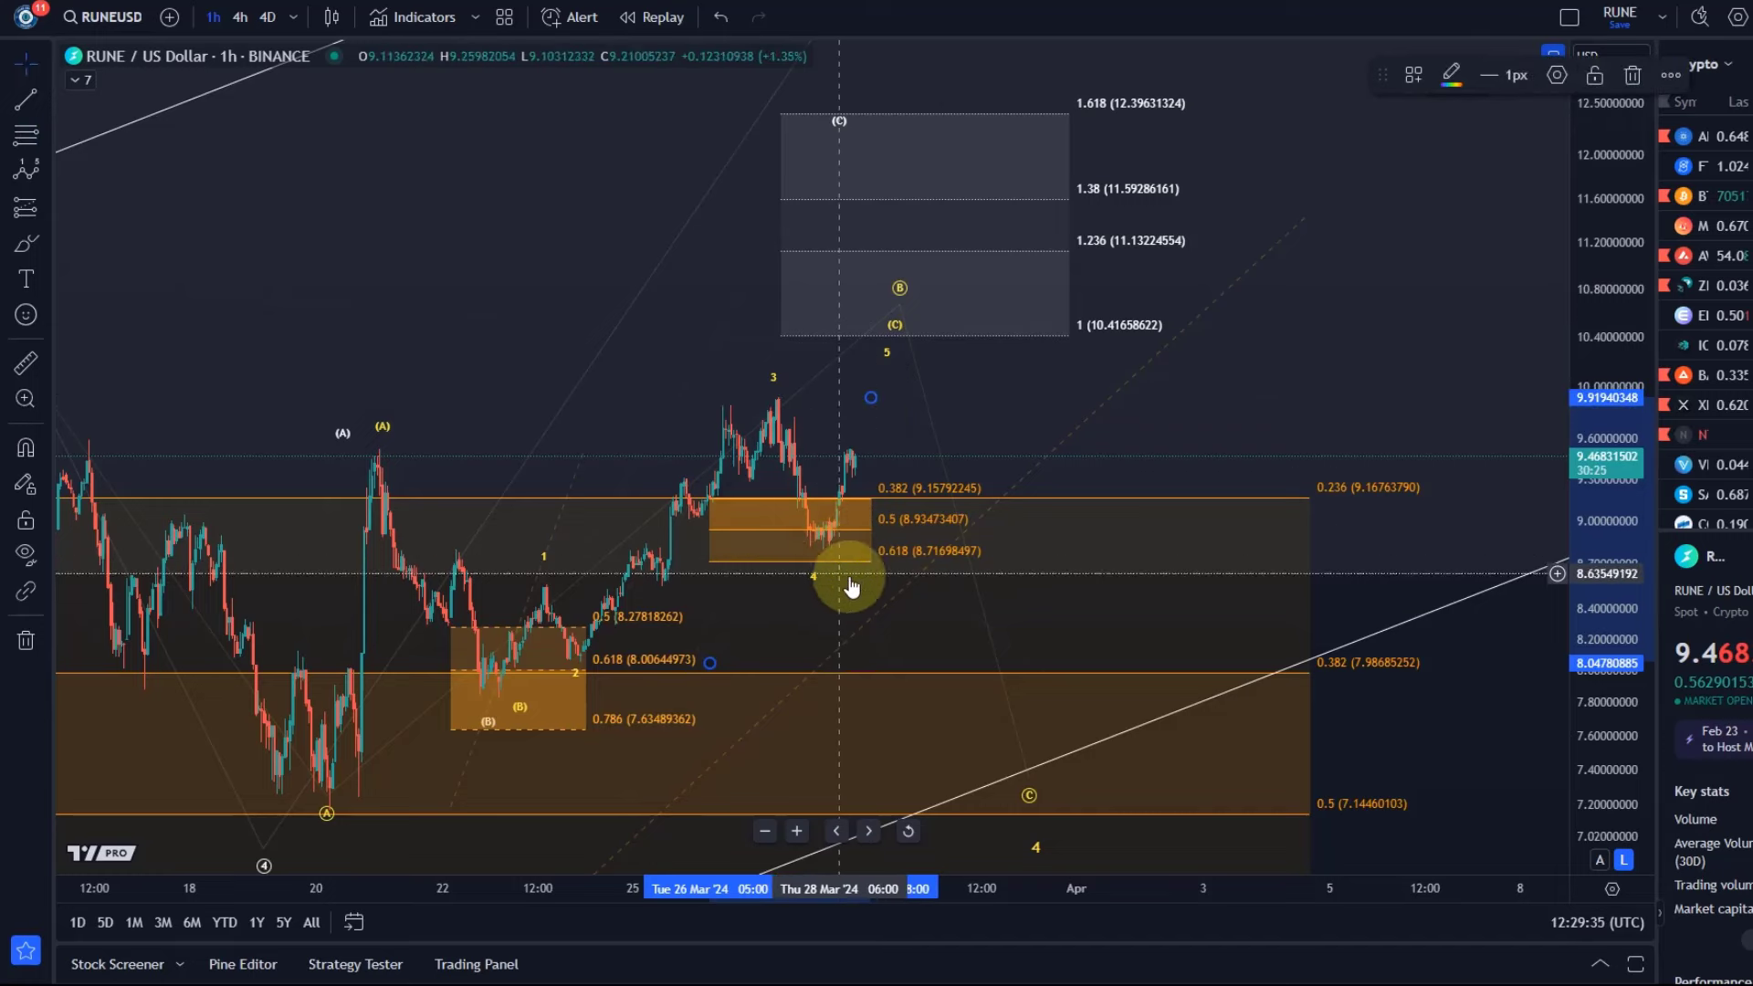
{"action": "left_click", "coordinate": [1559, 77]}
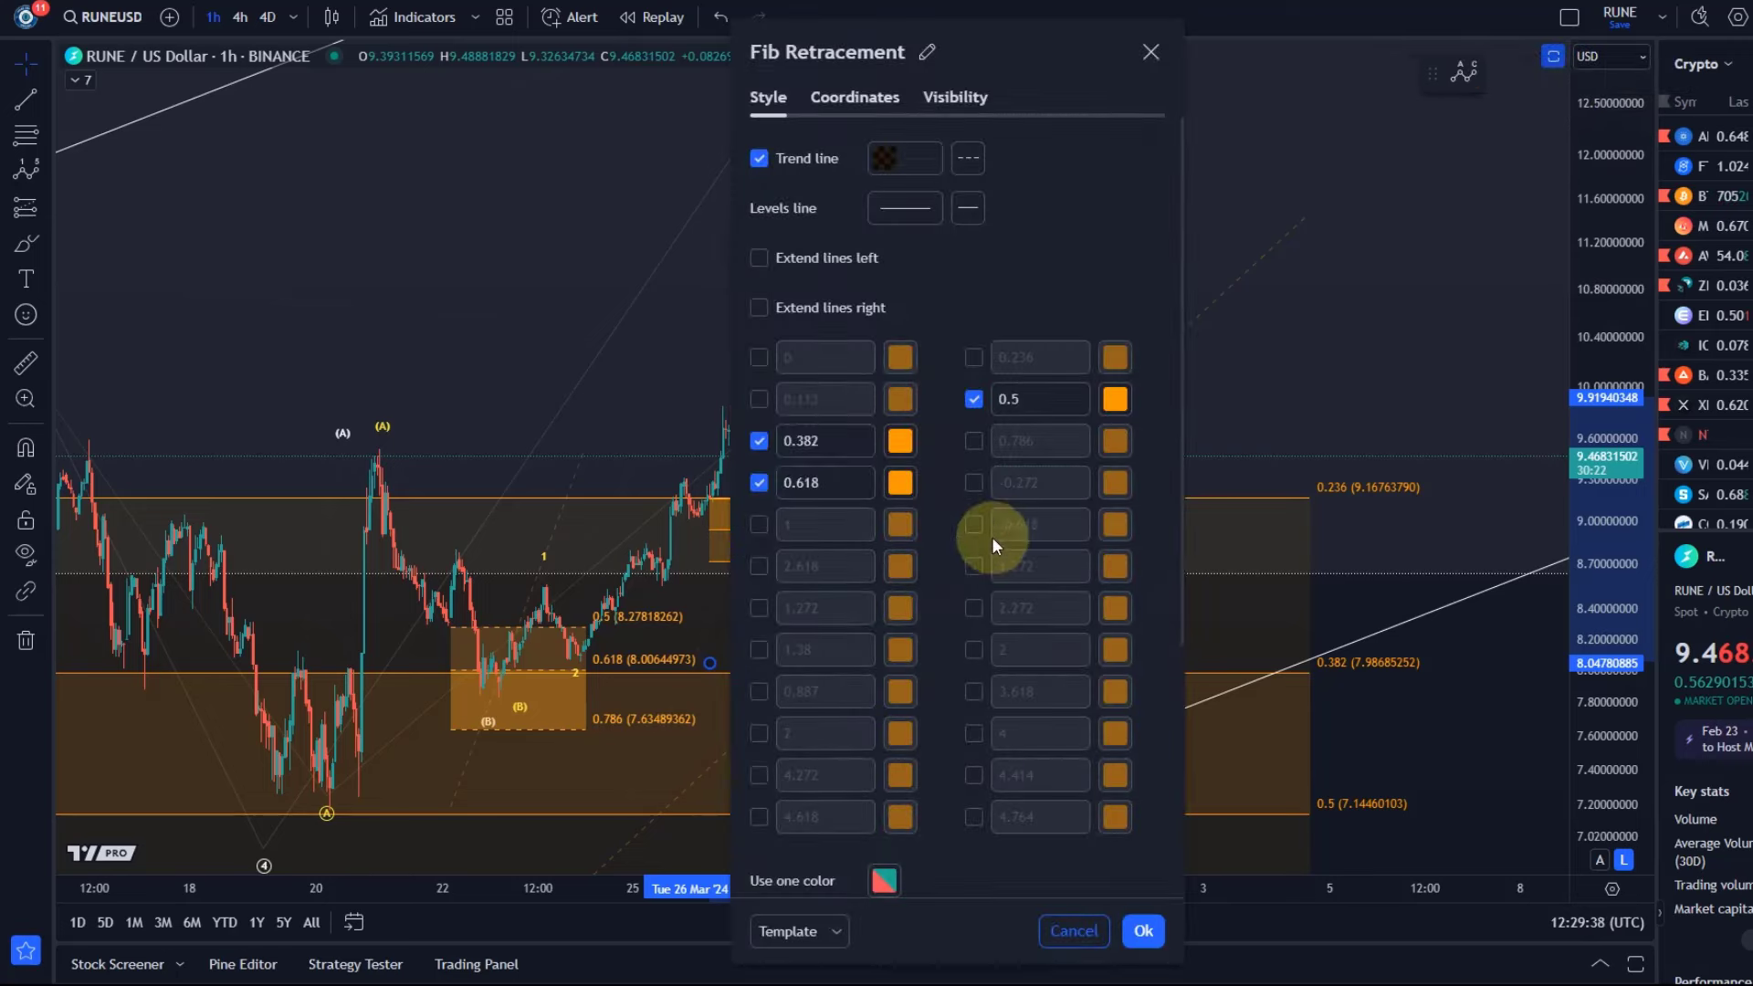
{"action": "left_click", "coordinate": [759, 442]}
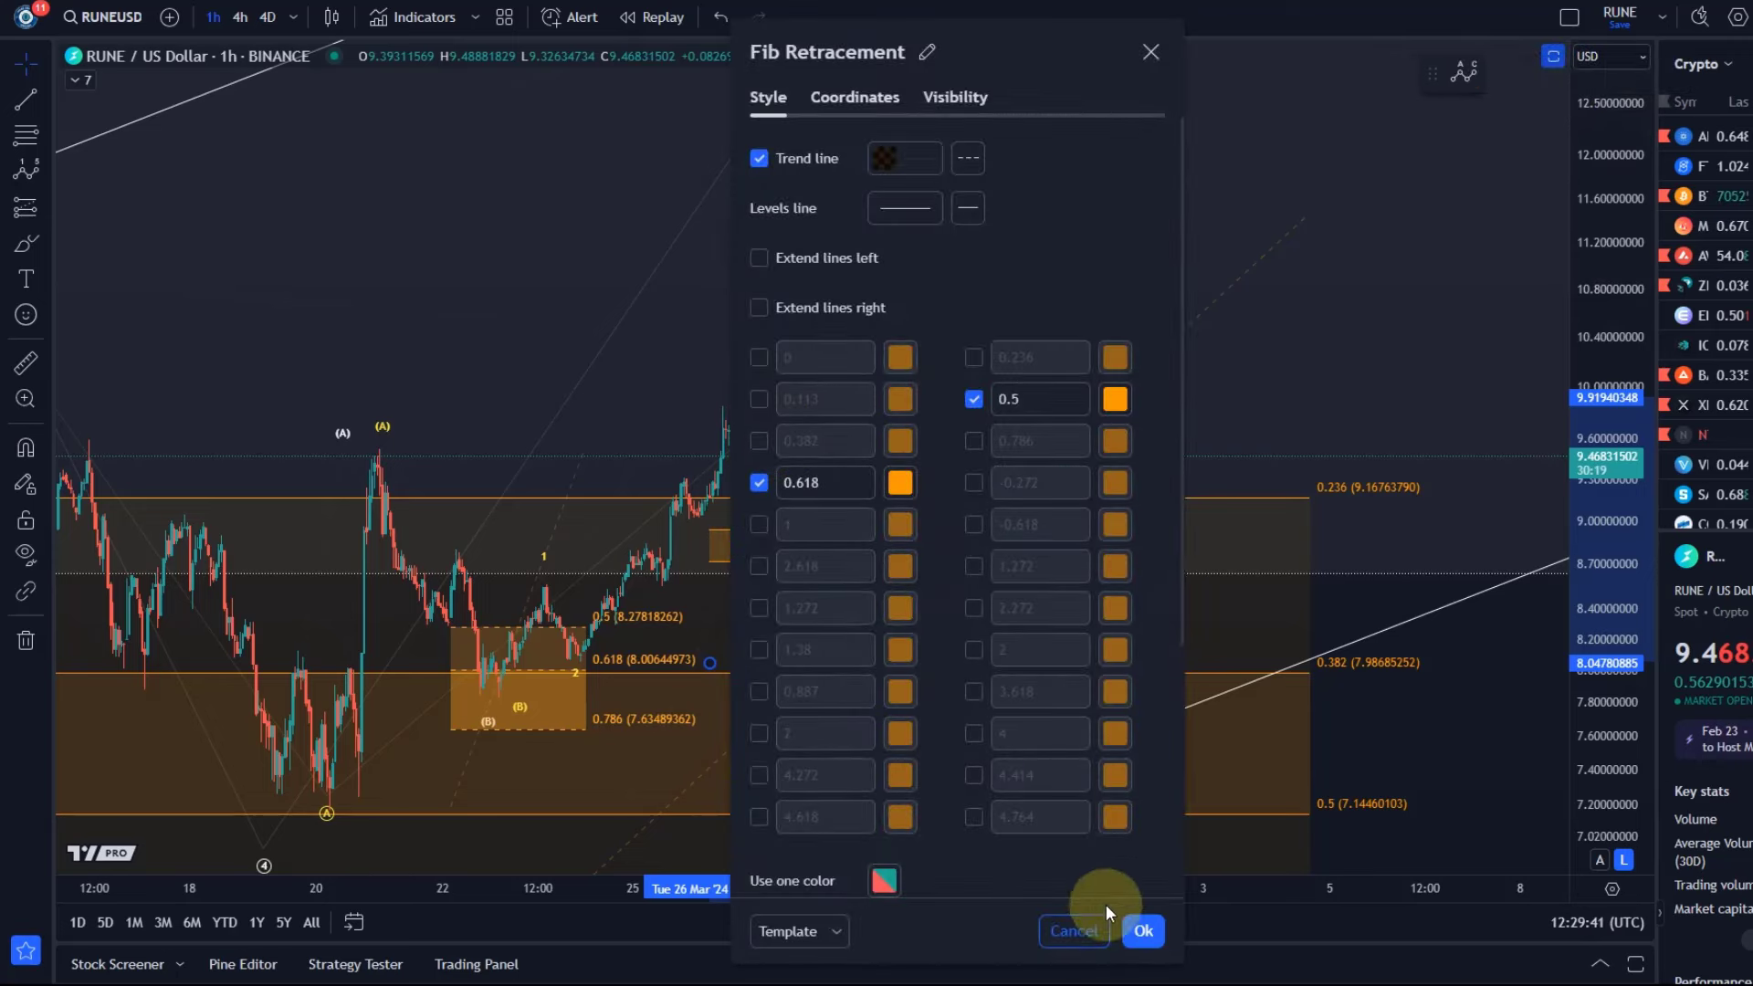
{"action": "left_click", "coordinate": [1142, 927]}
{"action": "scroll", "coordinate": [566, 372], "scroll_direction": "down", "scroll_amount": 3}
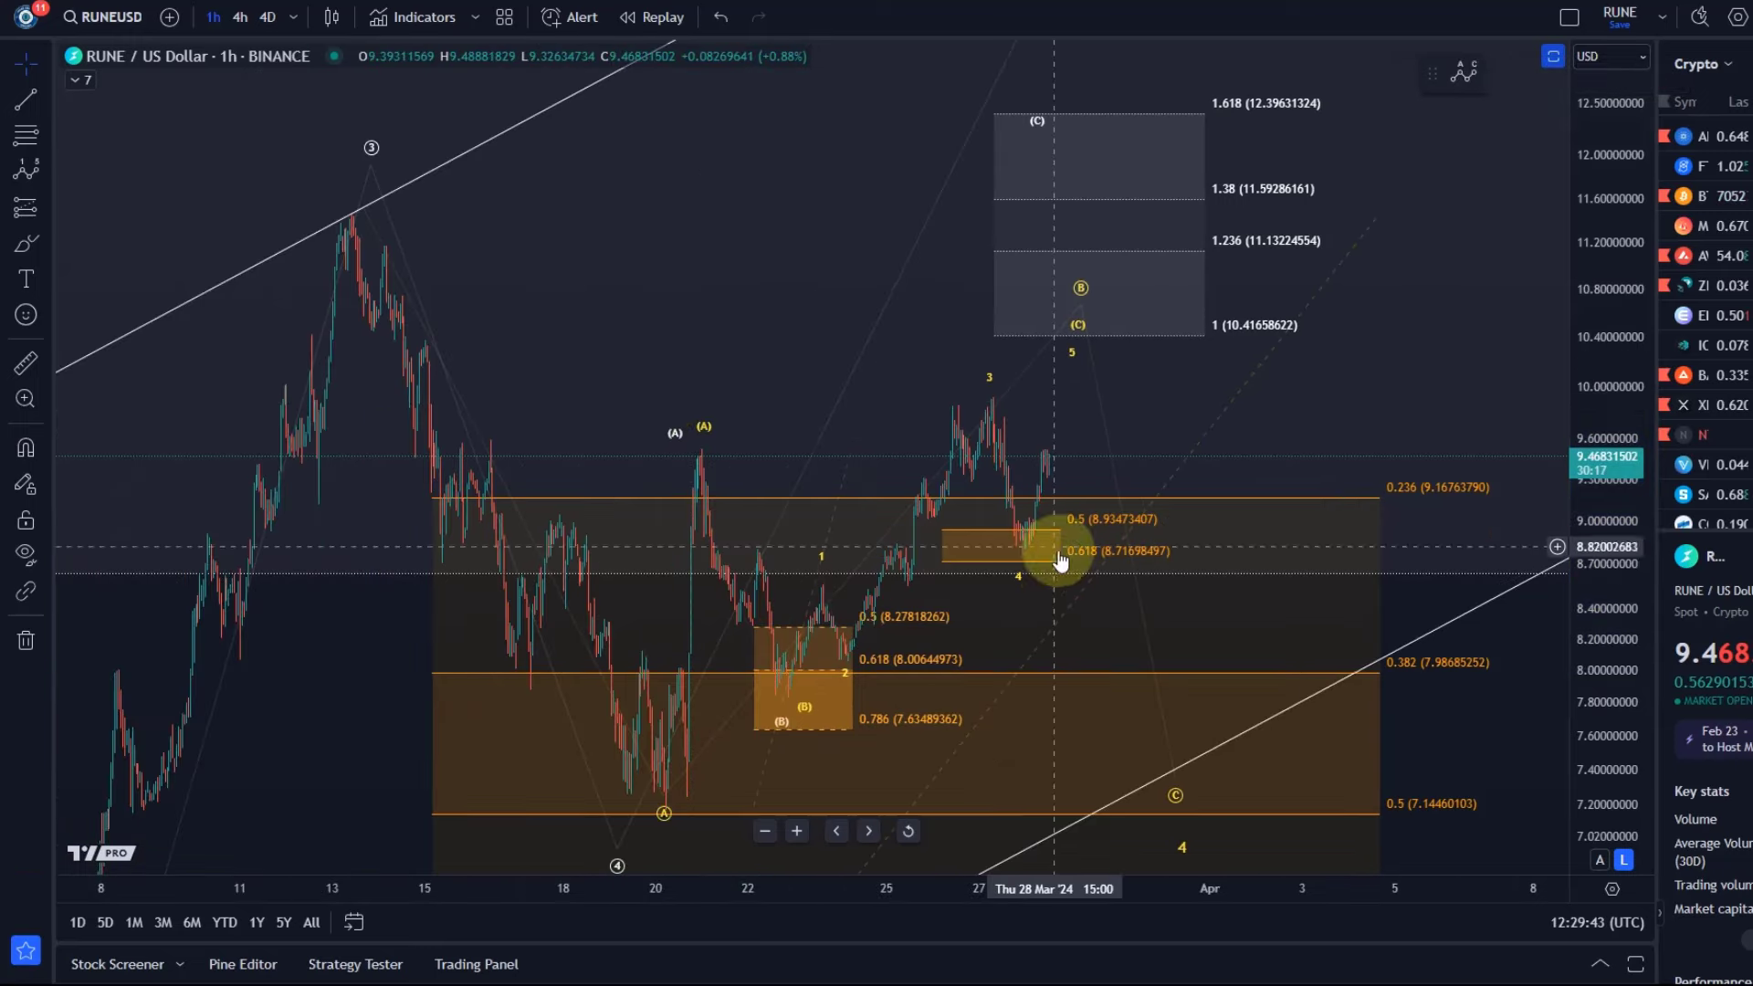
{"action": "left_click_drag", "start_coordinate": [674, 316], "coordinate": [562, 248]}
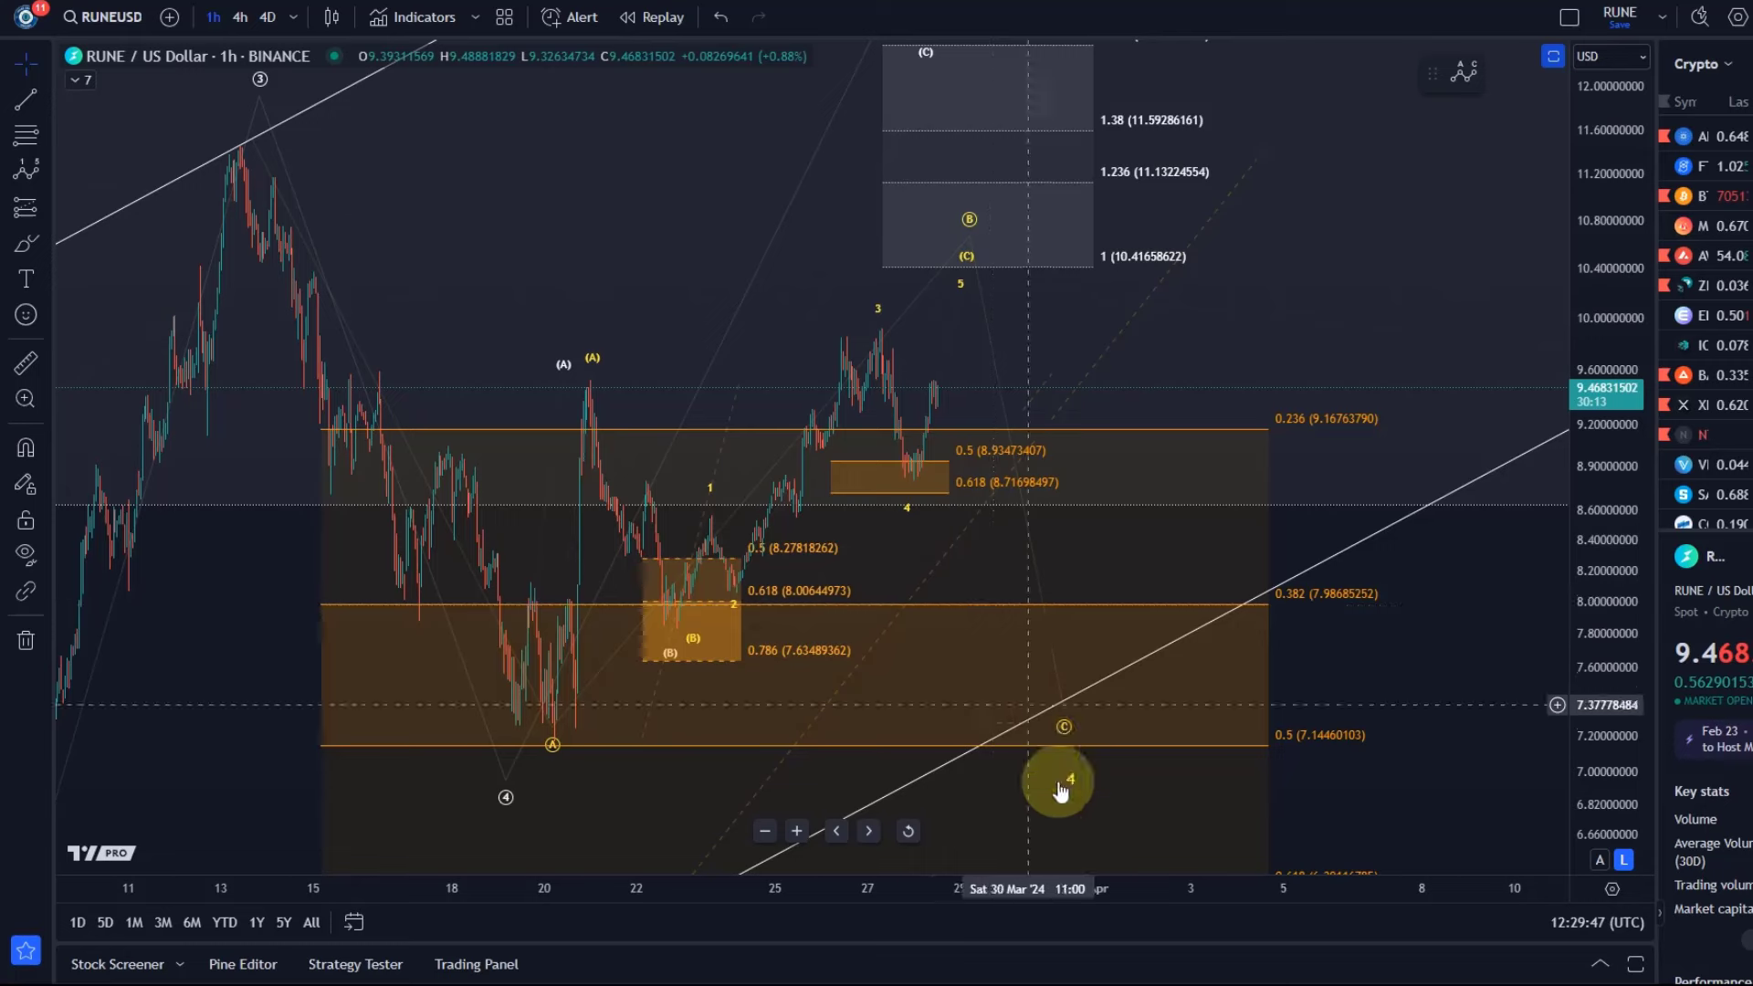
- Raise point B of the larger yellow correction wave to about 10.90
{"action": "left_click", "coordinate": [1069, 718]}
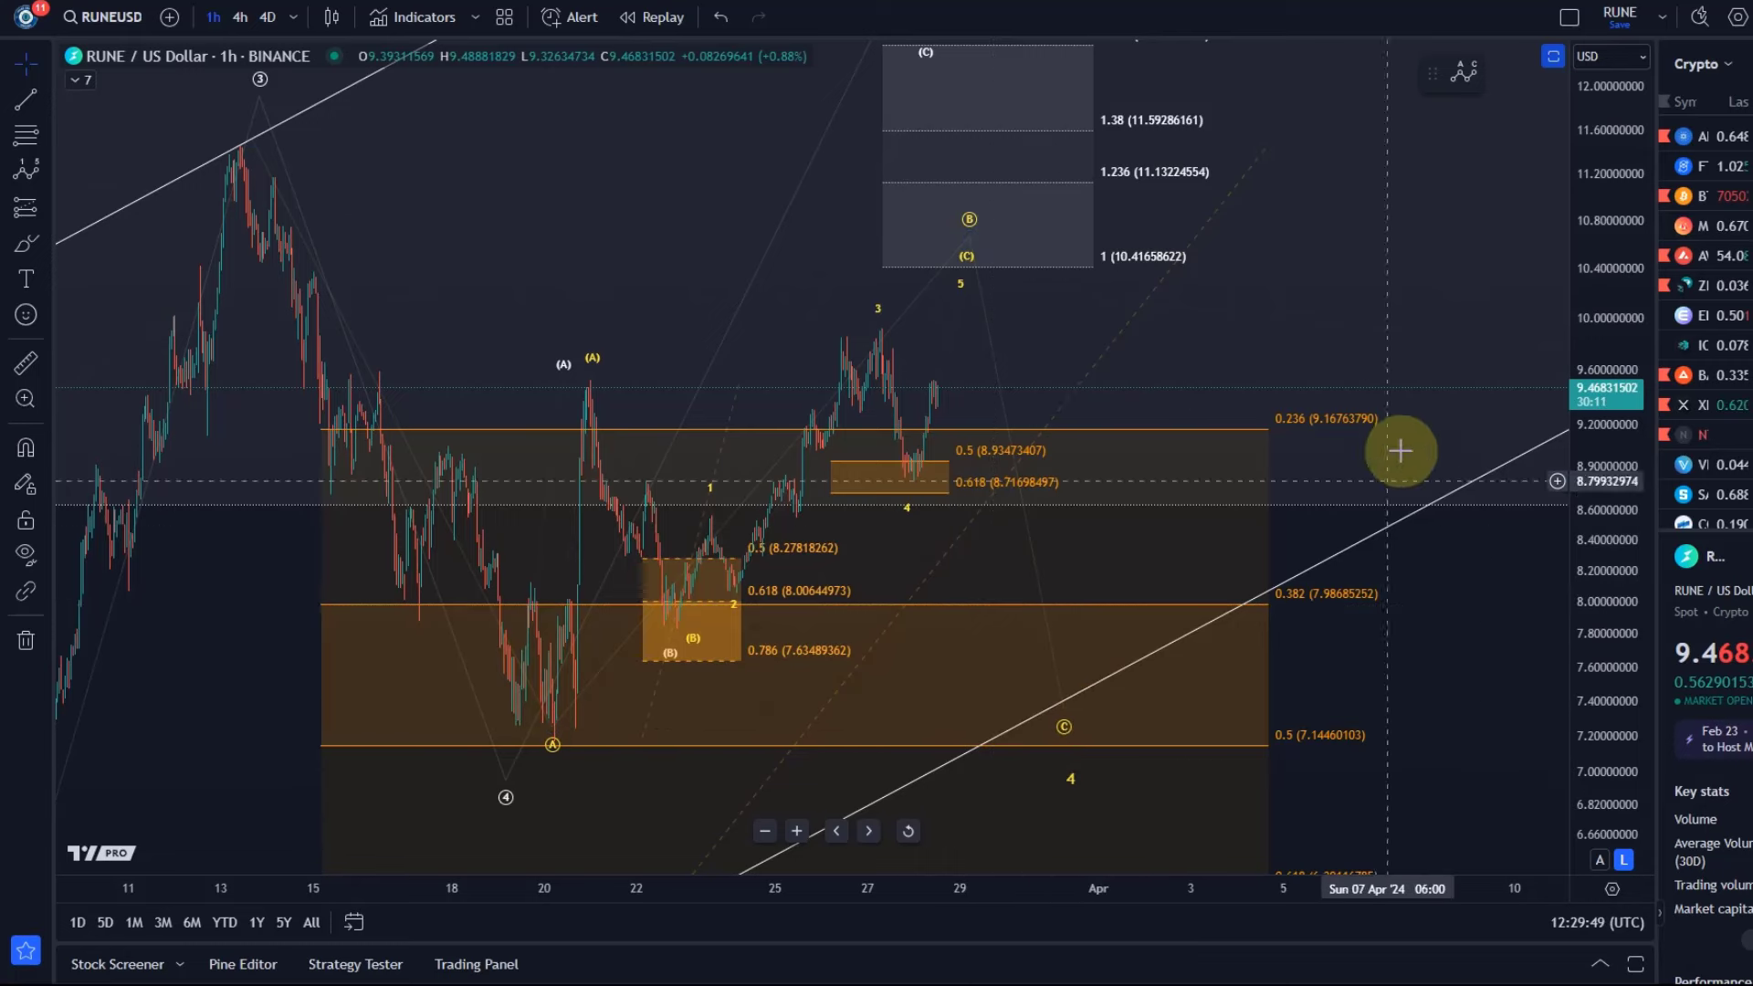
{"action": "left_click_drag", "start_coordinate": [1596, 363], "coordinate": [1614, 543]}
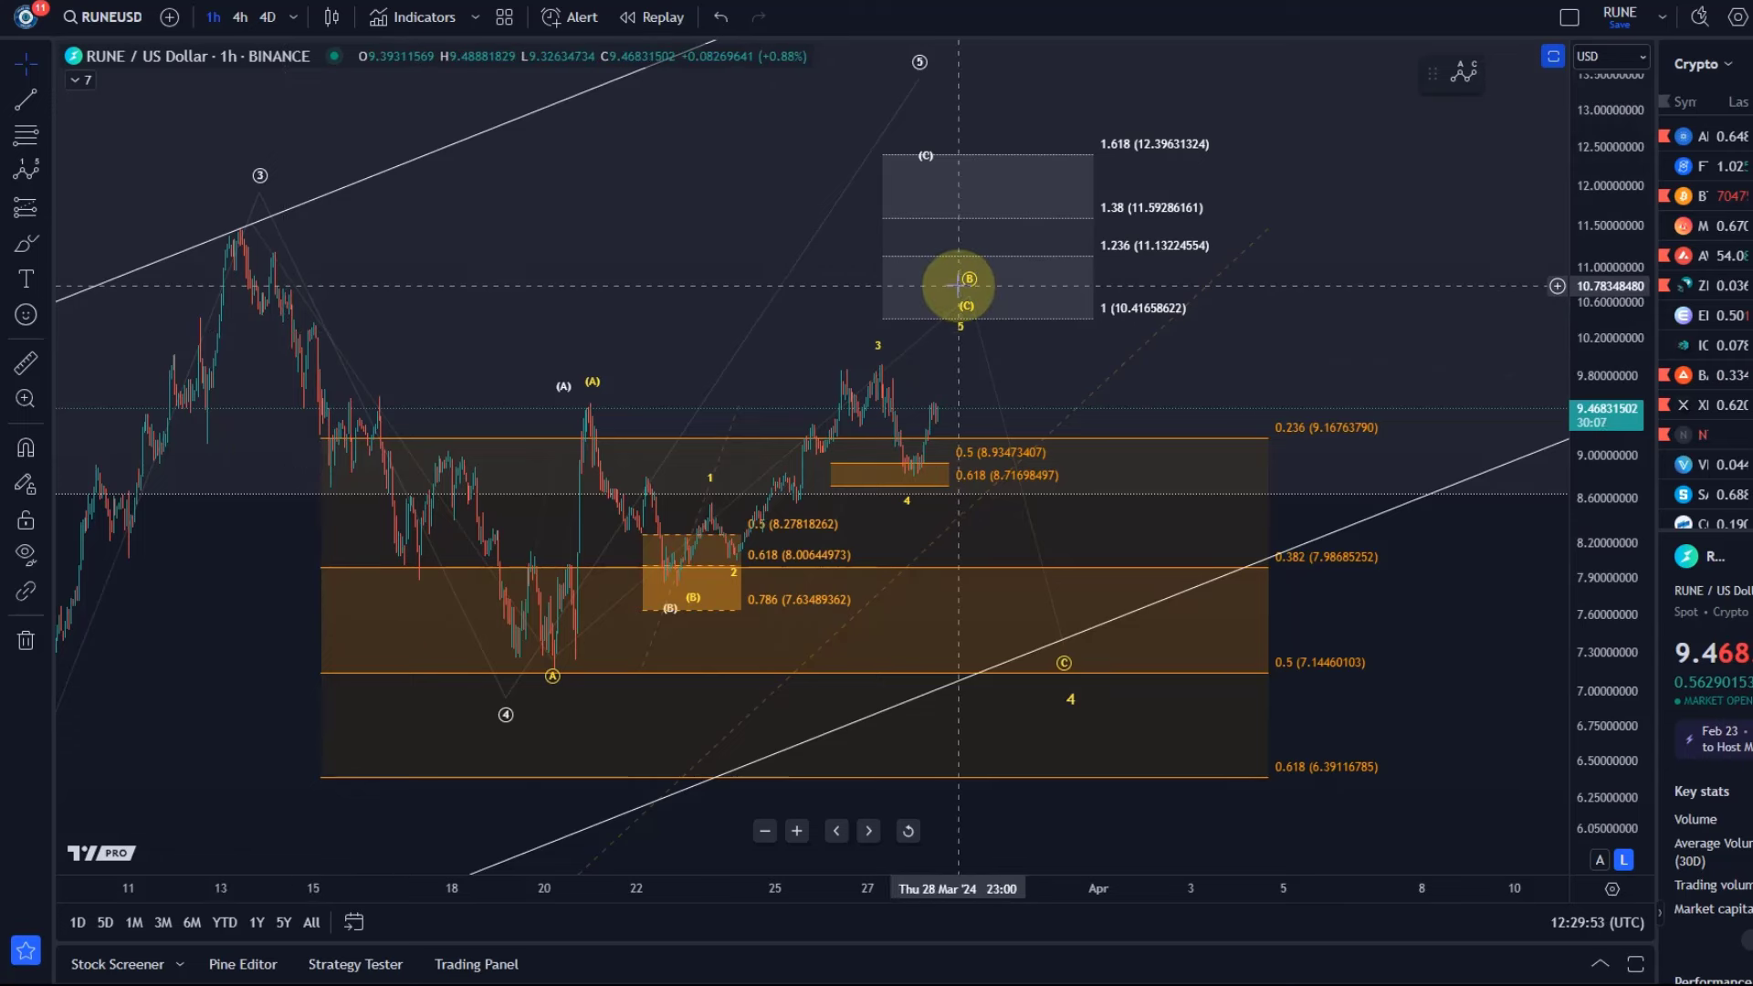
{"action": "mouse_move", "coordinate": [970, 296]}
{"action": "left_mouse_down"}
{"action": "mouse_move", "coordinate": [1003, 198]}
{"action": "mouse_move", "coordinate": [966, 276]}
{"action": "left_mouse_up"}
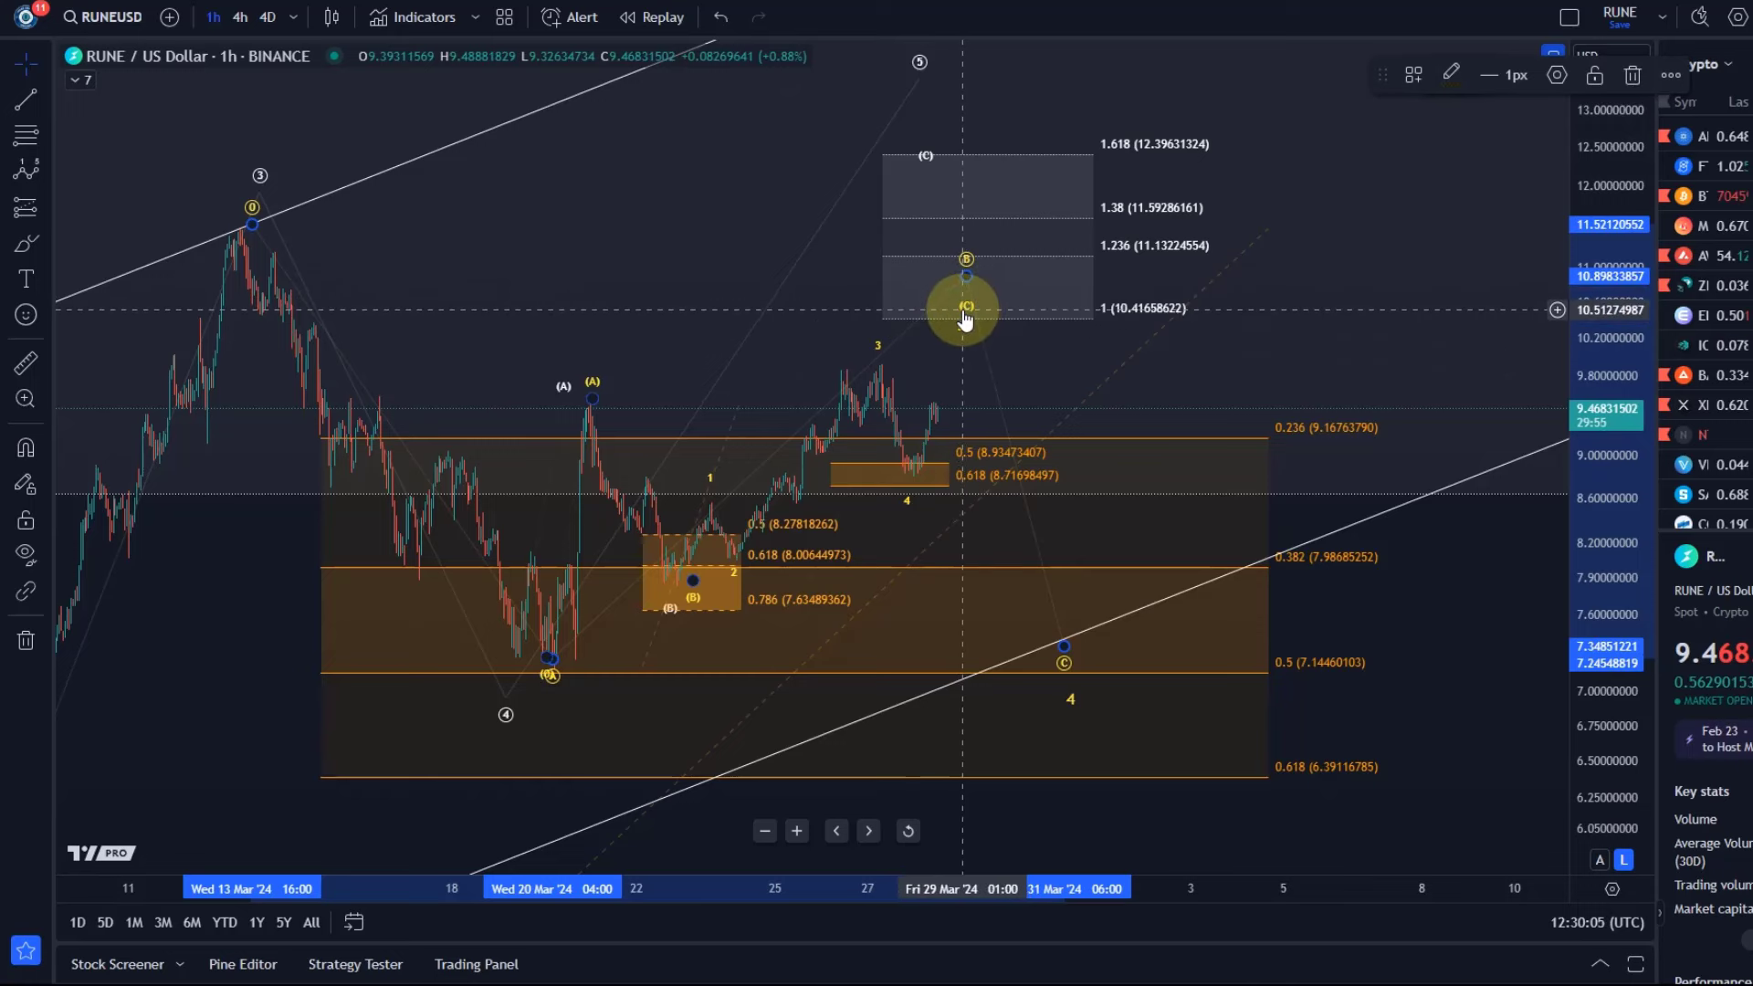
- Examine the wider wave count inside the channel, from the circled 1 and 2 waves to the ABC rally and projected wave 5
{"action": "left_click_drag", "start_coordinate": [800, 284], "coordinate": [655, 375]}
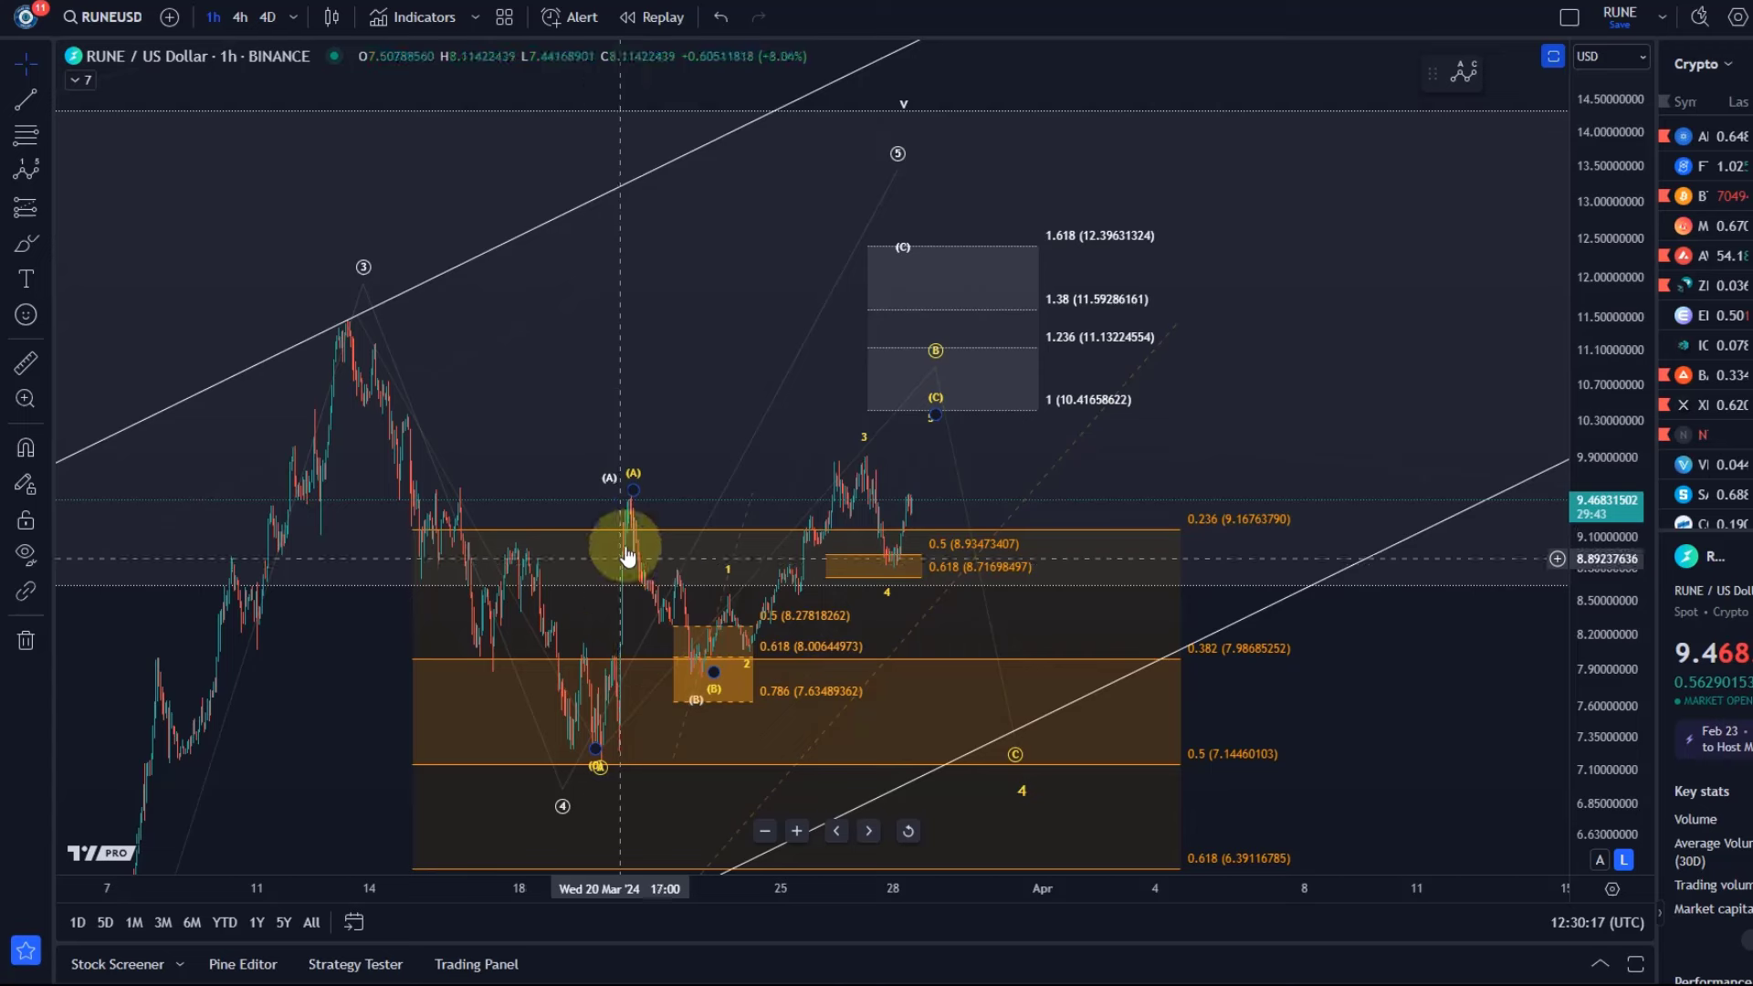
{"action": "left_click", "coordinate": [615, 491]}
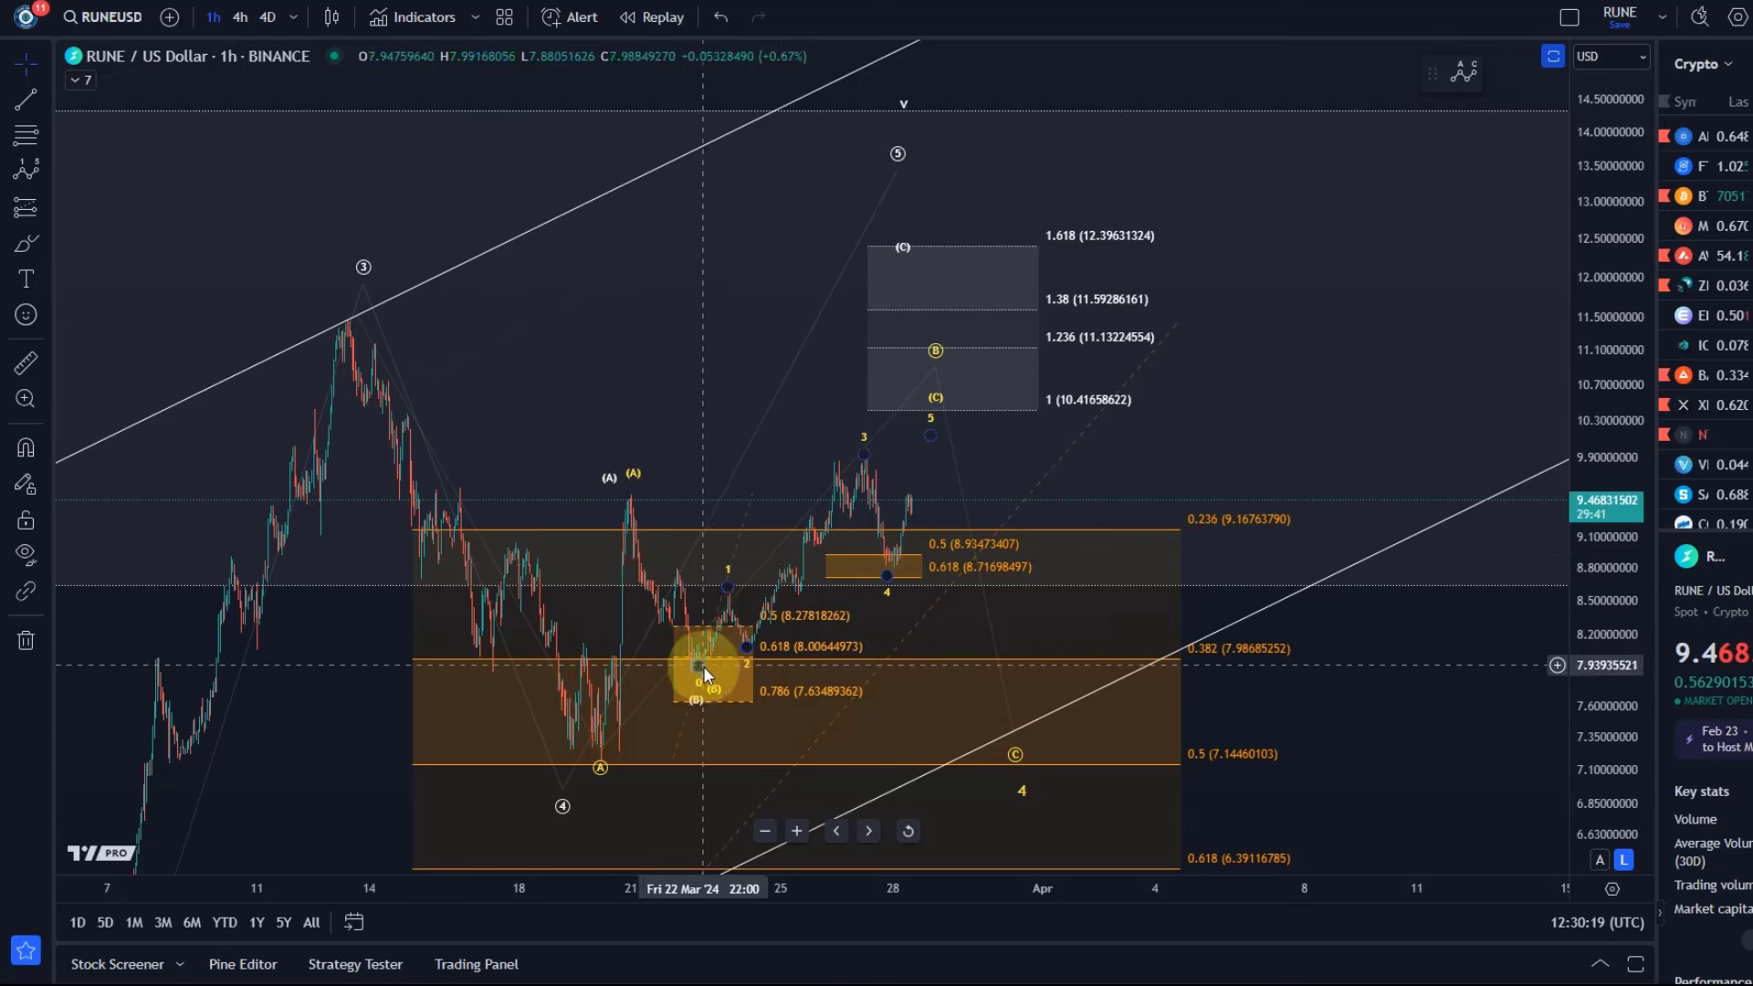
{"action": "left_click", "coordinate": [704, 673]}
{"action": "left_click_drag", "start_coordinate": [904, 262], "coordinate": [942, 234]}
{"action": "left_click_drag", "start_coordinate": [623, 330], "coordinate": [573, 313]}
{"action": "scroll", "coordinate": [589, 342], "scroll_direction": "down", "scroll_amount": 2}
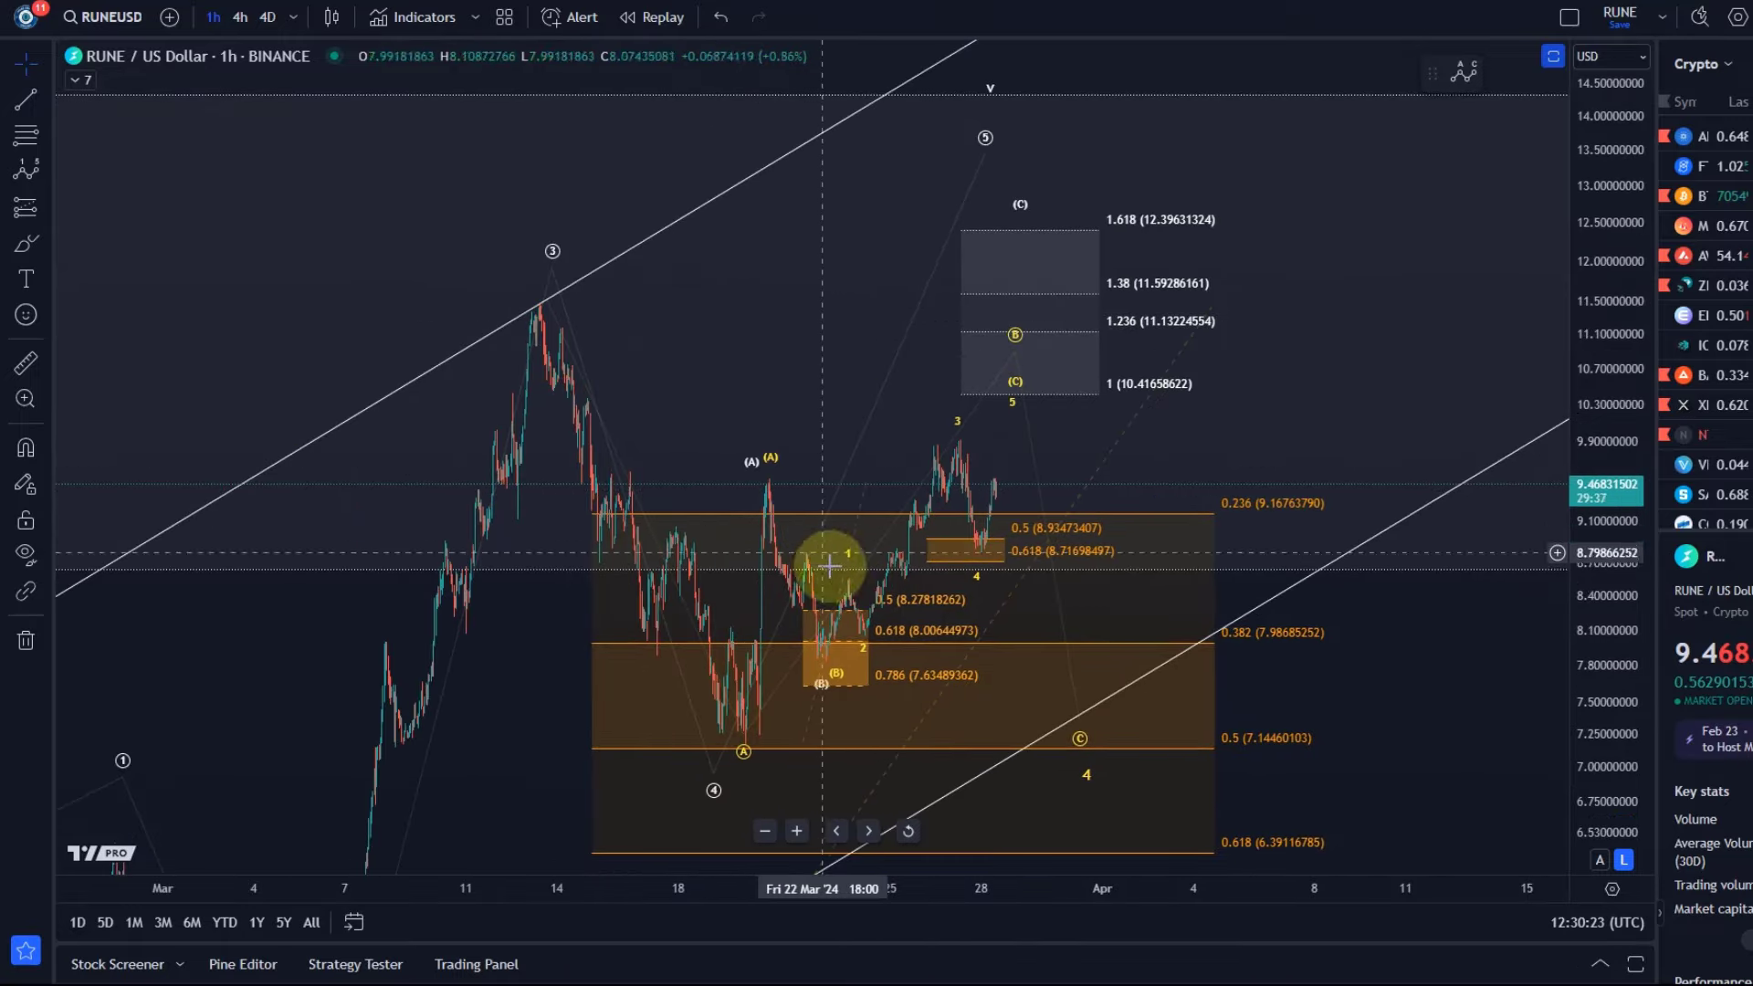
{"action": "left_click_drag", "start_coordinate": [809, 328], "coordinate": [725, 365]}
{"action": "left_click_drag", "start_coordinate": [1585, 243], "coordinate": [1553, 485]}
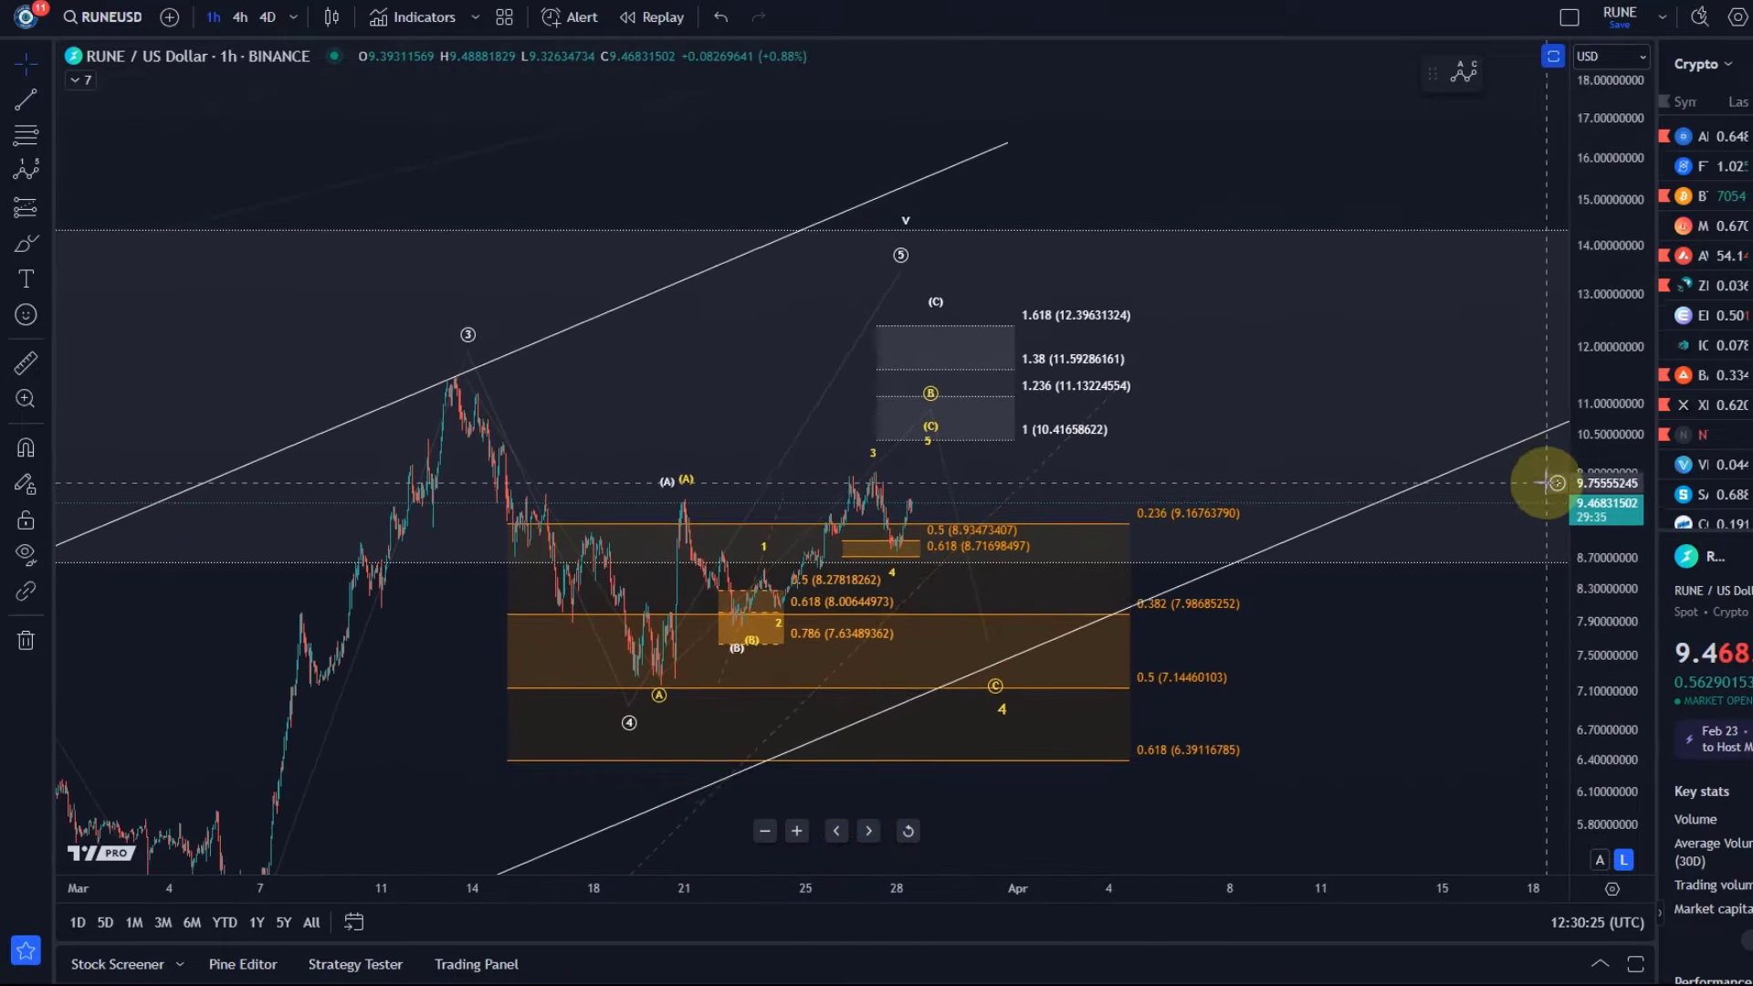
{"action": "scroll", "coordinate": [862, 444], "scroll_direction": "down", "scroll_amount": 2}
{"action": "left_click_drag", "start_coordinate": [862, 444], "coordinate": [1008, 140]}
{"action": "scroll", "coordinate": [990, 247], "scroll_direction": "down", "scroll_amount": 4}
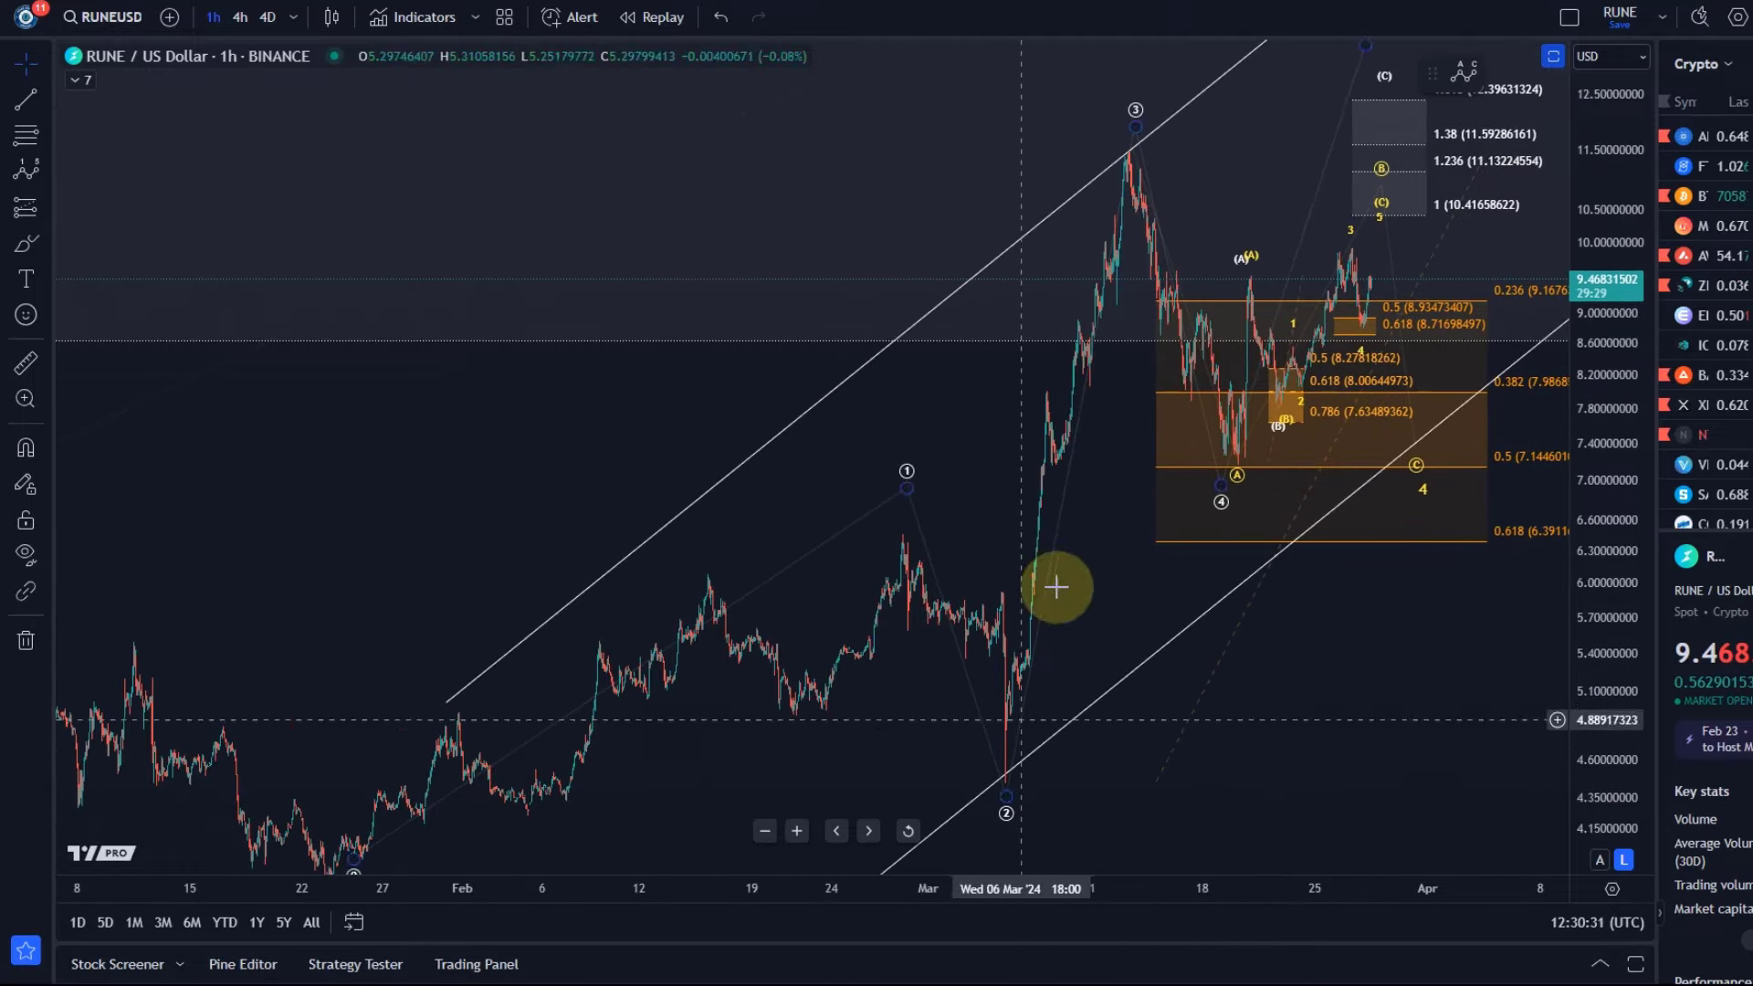
{"action": "left_click_drag", "start_coordinate": [1309, 789], "coordinate": [1032, 959]}
{"action": "scroll", "coordinate": [858, 694], "scroll_direction": "up", "scroll_amount": 4}
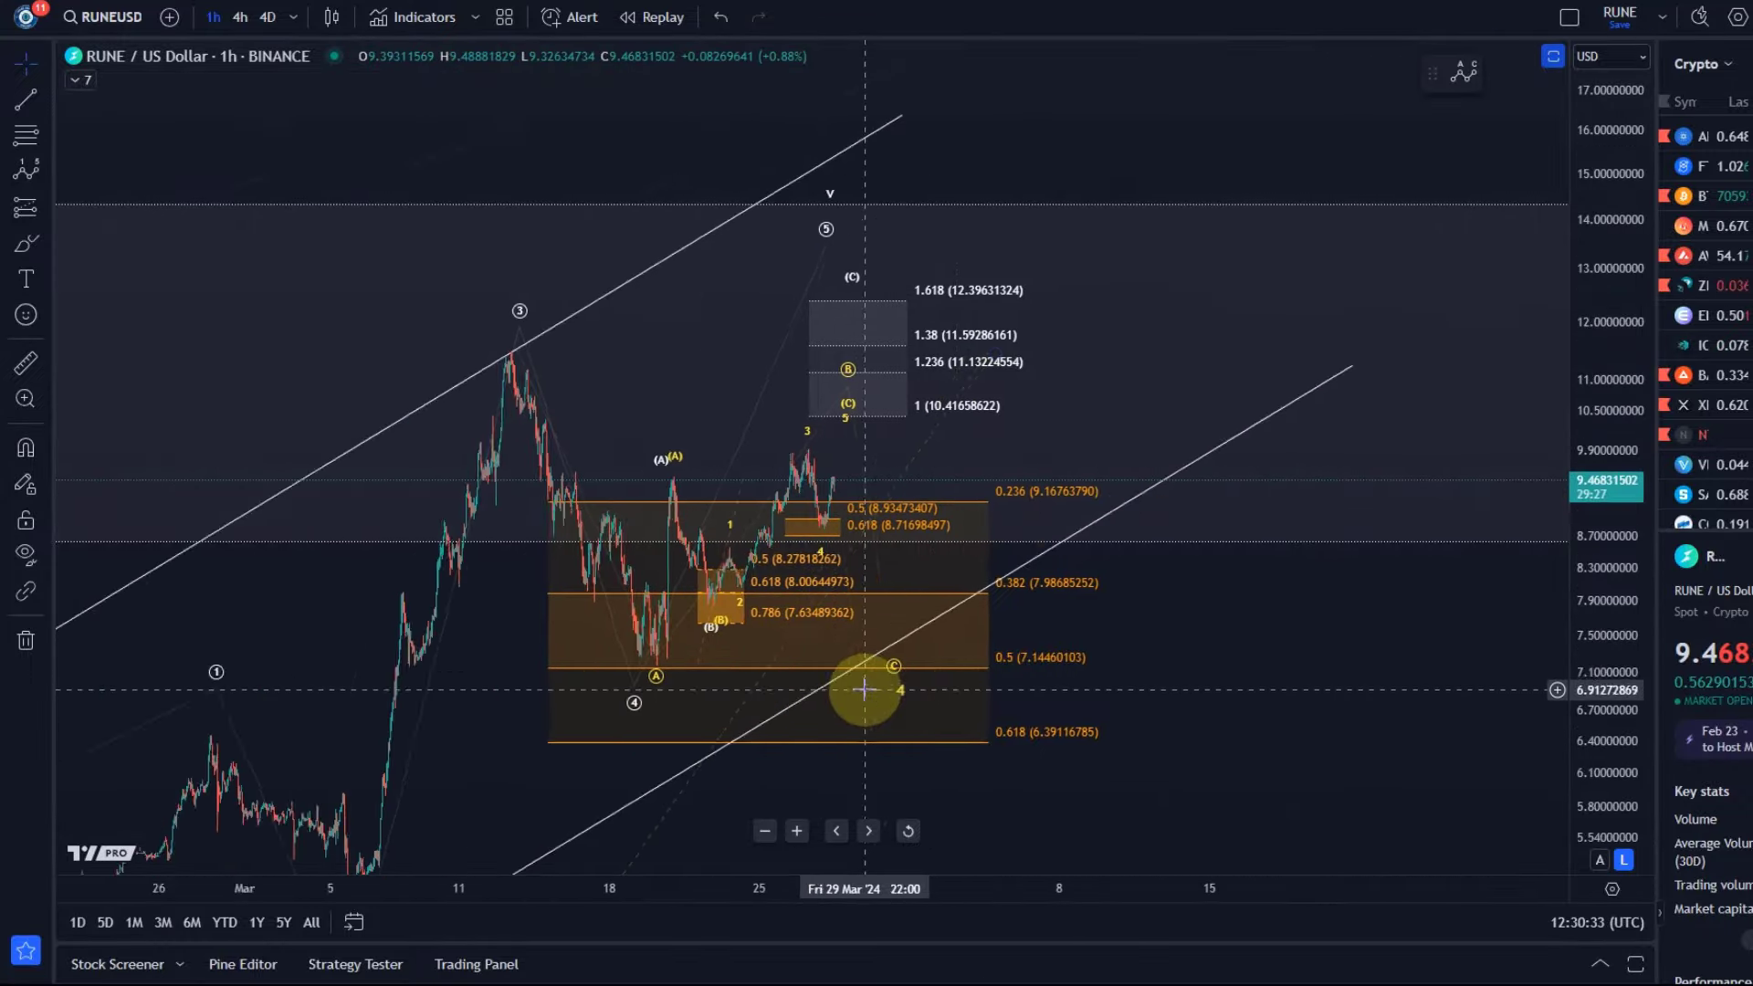
- Delete the white (A)(B)(C) correction wave from the chart
{"action": "left_click_drag", "start_coordinate": [1123, 728], "coordinate": [803, 627]}
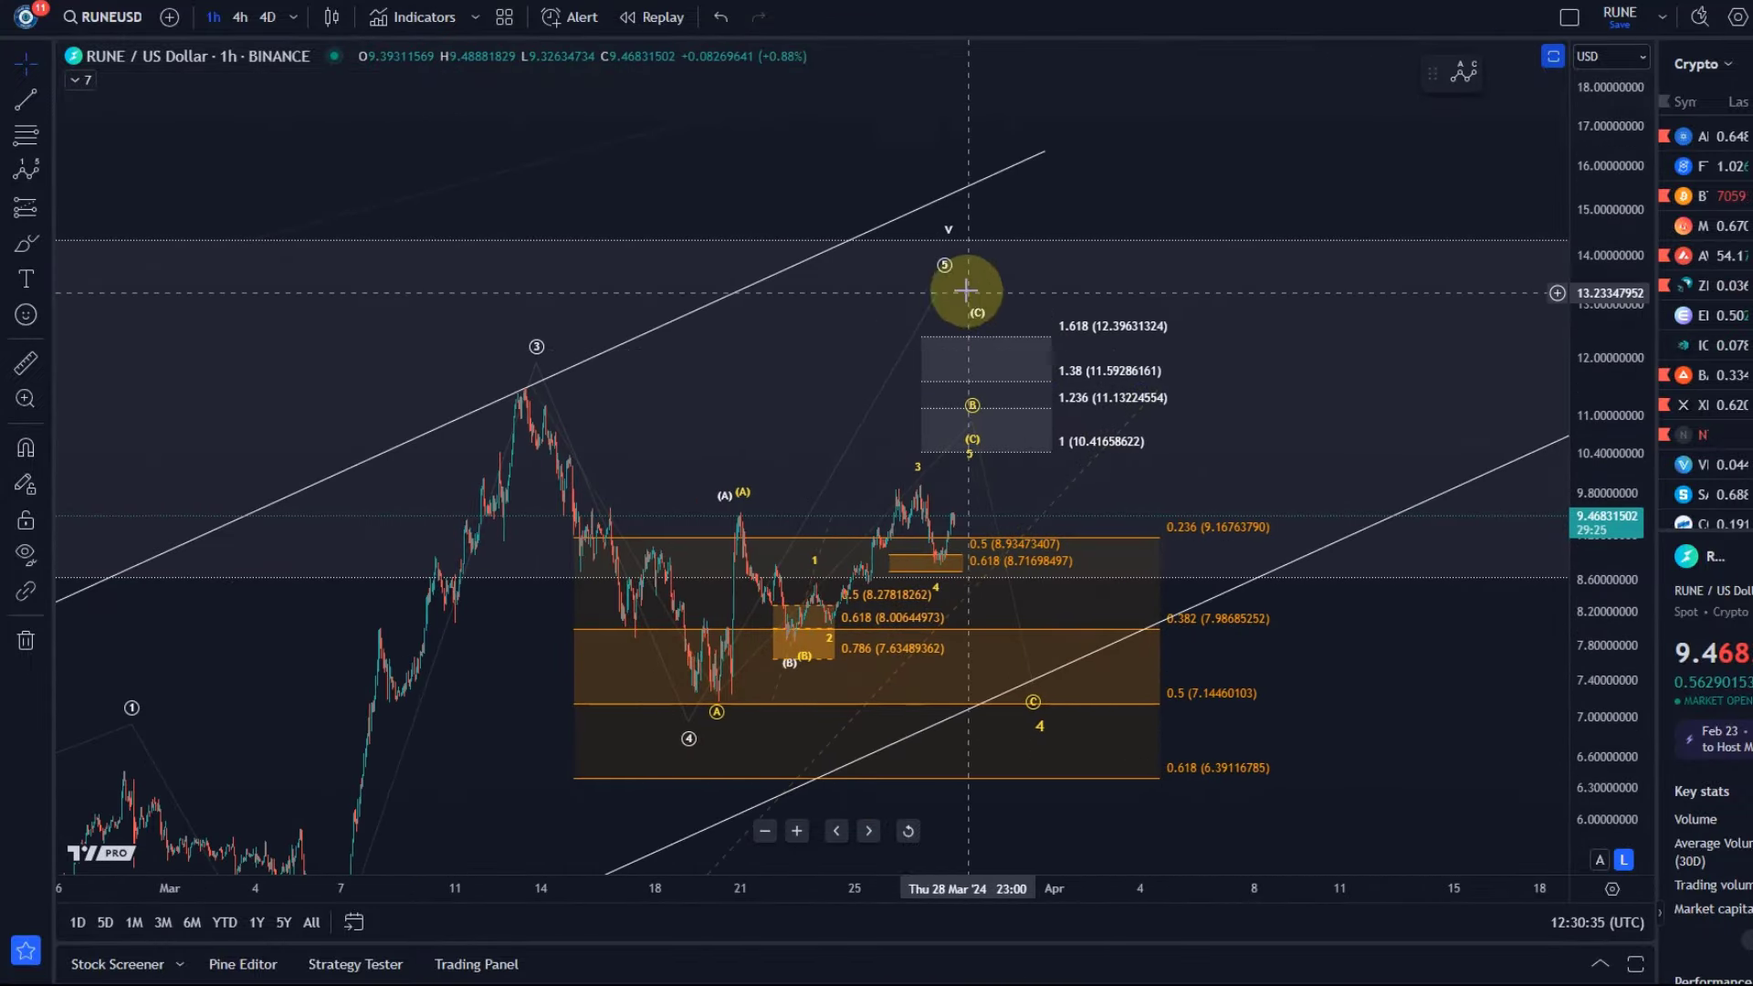
{"action": "left_click", "coordinate": [983, 321]}
{"action": "key", "text": "Delete"}
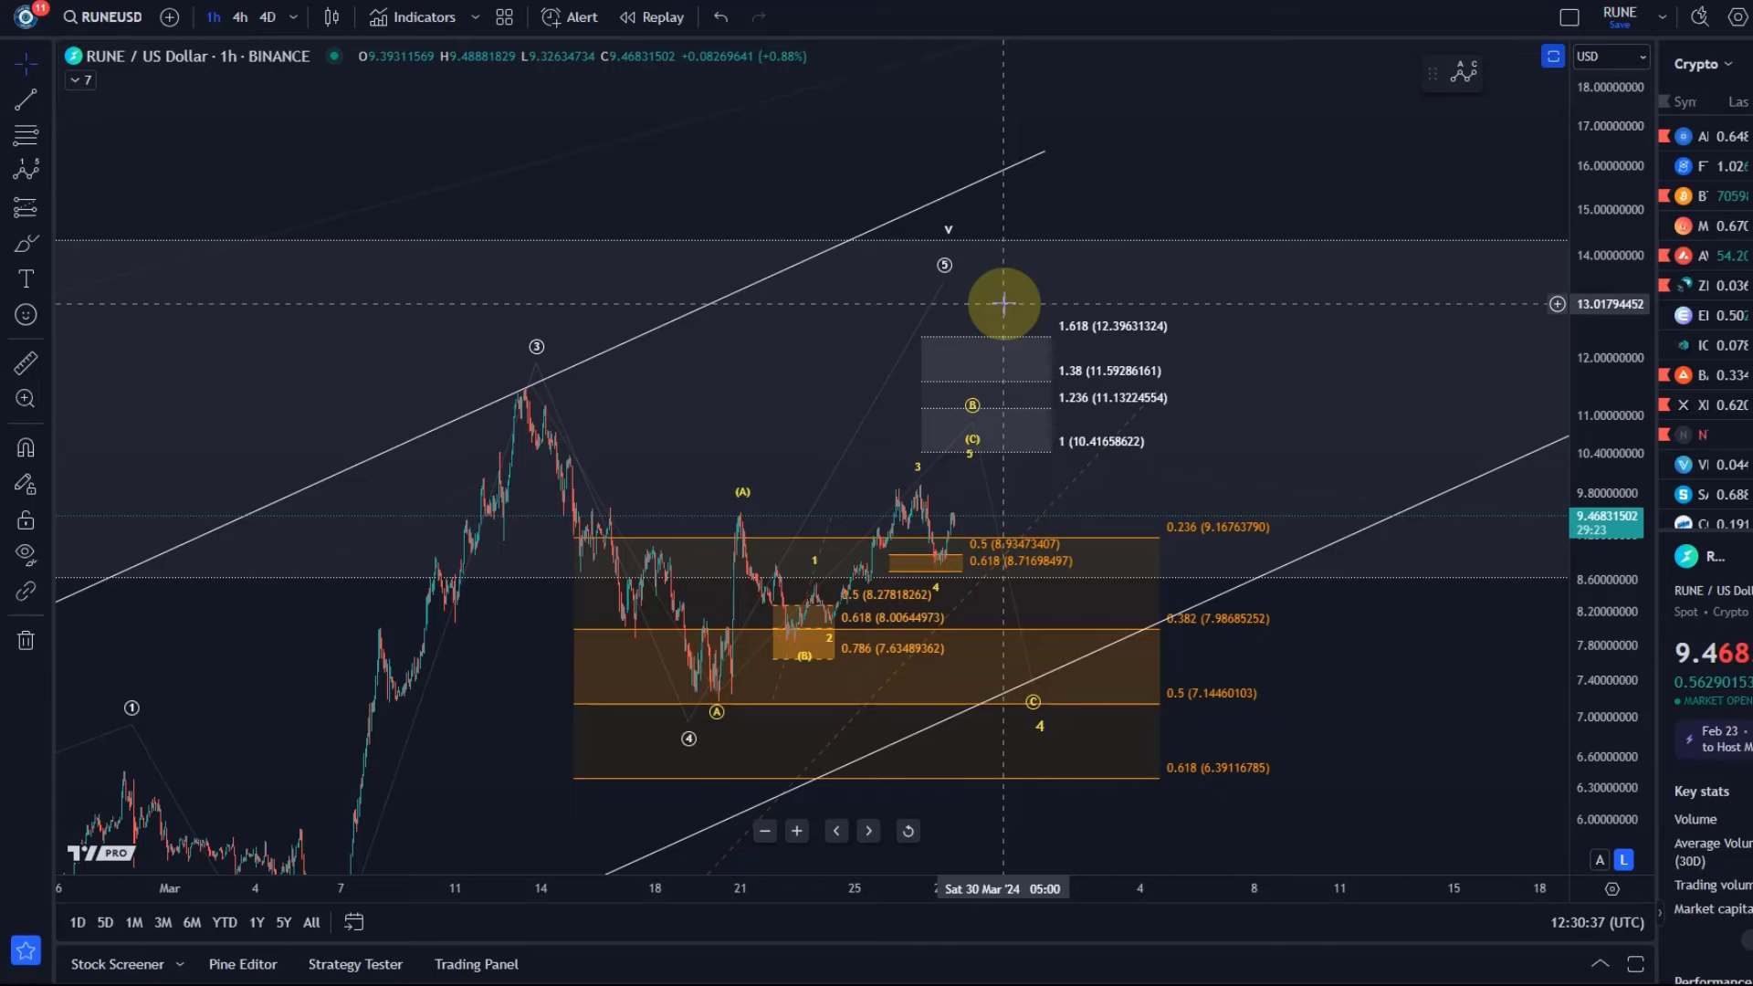
- Draw an Elliott Impulse Wave from about 7.24 with points 1 to 5 at about 9.51, 7.77, 11.52, 10.04 and 13.08
{"action": "scroll", "coordinate": [762, 479], "scroll_direction": "up", "scroll_amount": 1}
{"action": "left_click", "coordinate": [13, 168]}
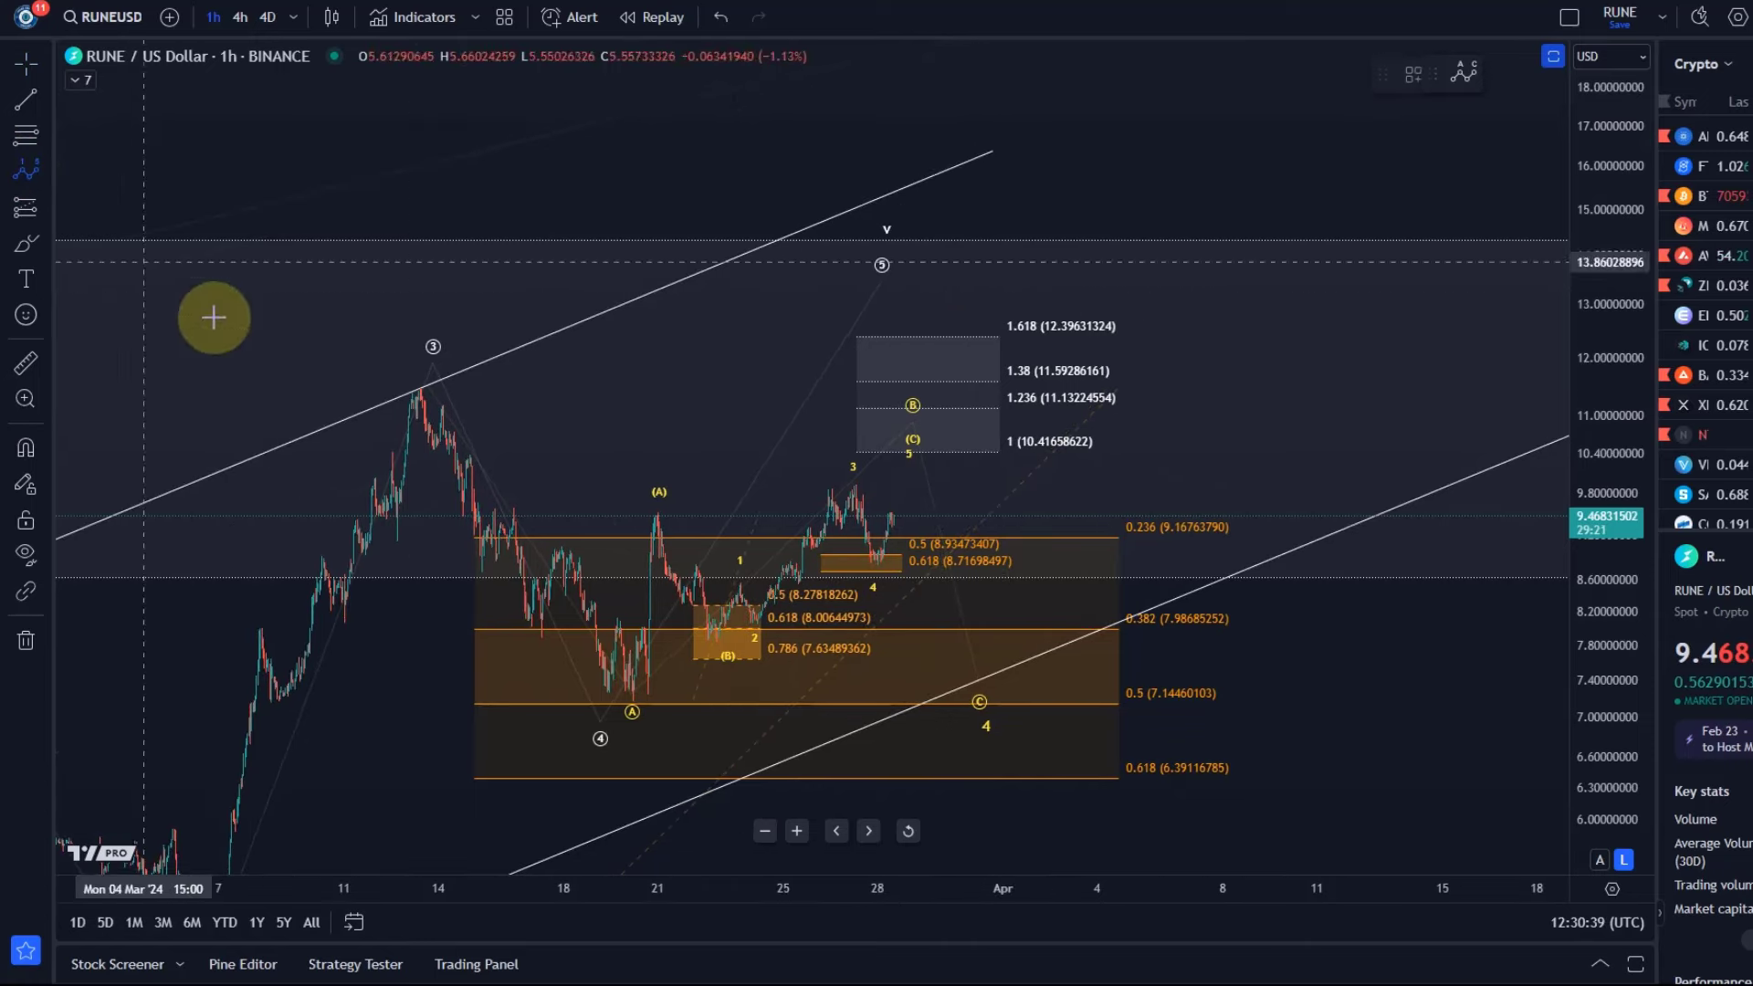
{"action": "left_click", "coordinate": [604, 699]}
{"action": "left_click", "coordinate": [633, 513]}
{"action": "left_click", "coordinate": [690, 648]}
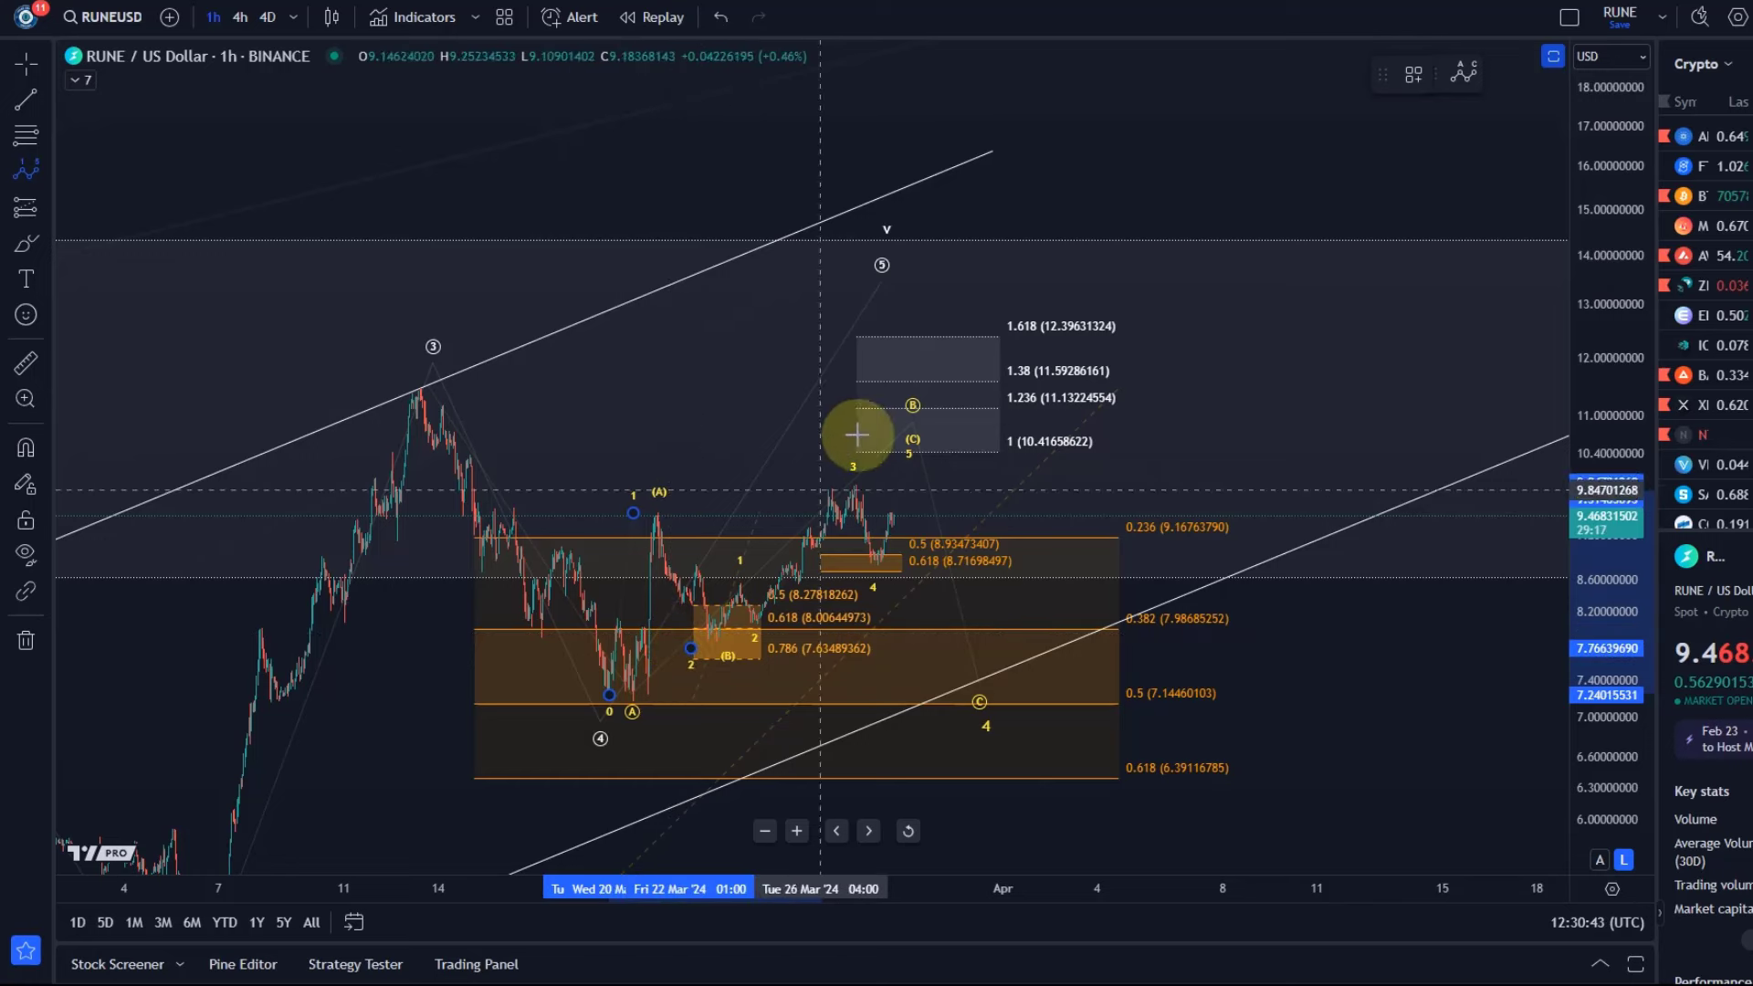
{"action": "left_click", "coordinate": [976, 384]}
{"action": "left_click", "coordinate": [1113, 477]}
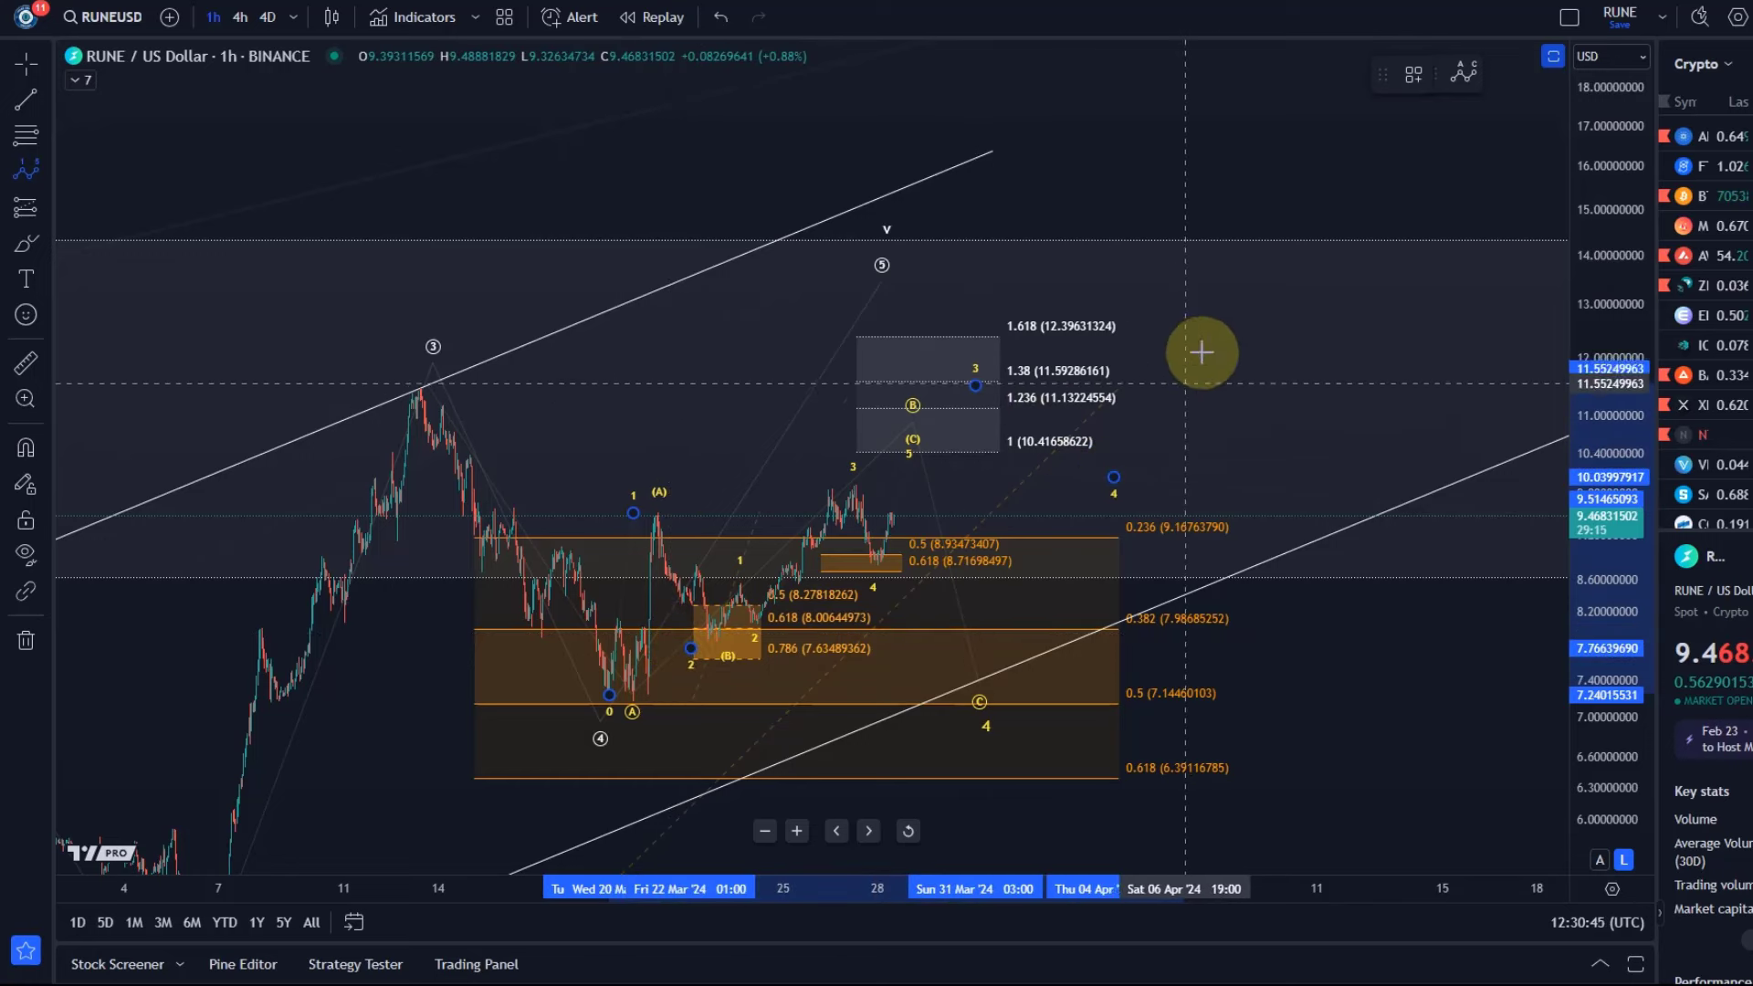
{"action": "left_click", "coordinate": [1222, 301]}
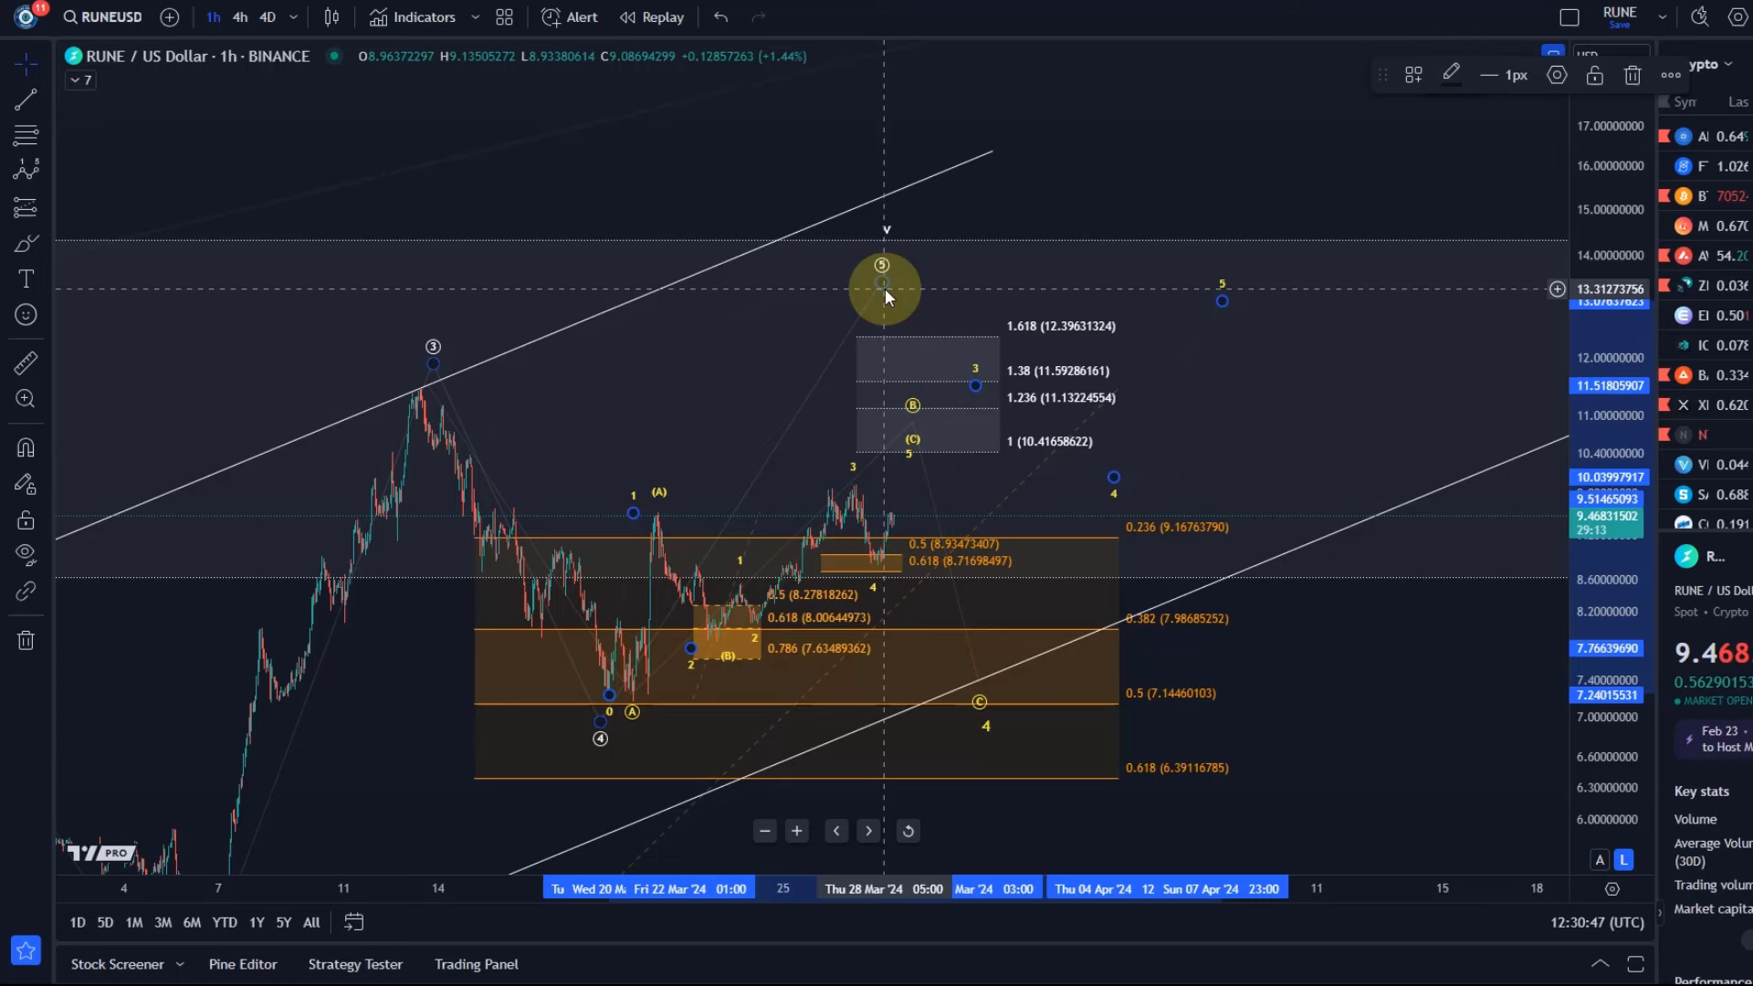
- Move the white circled wave 5 and wave v end points out to about 8 April, with v at about 14.78
{"action": "left_click_drag", "start_coordinate": [885, 291], "coordinate": [1175, 241]}
{"action": "left_click_drag", "start_coordinate": [900, 235], "coordinate": [1235, 220]}
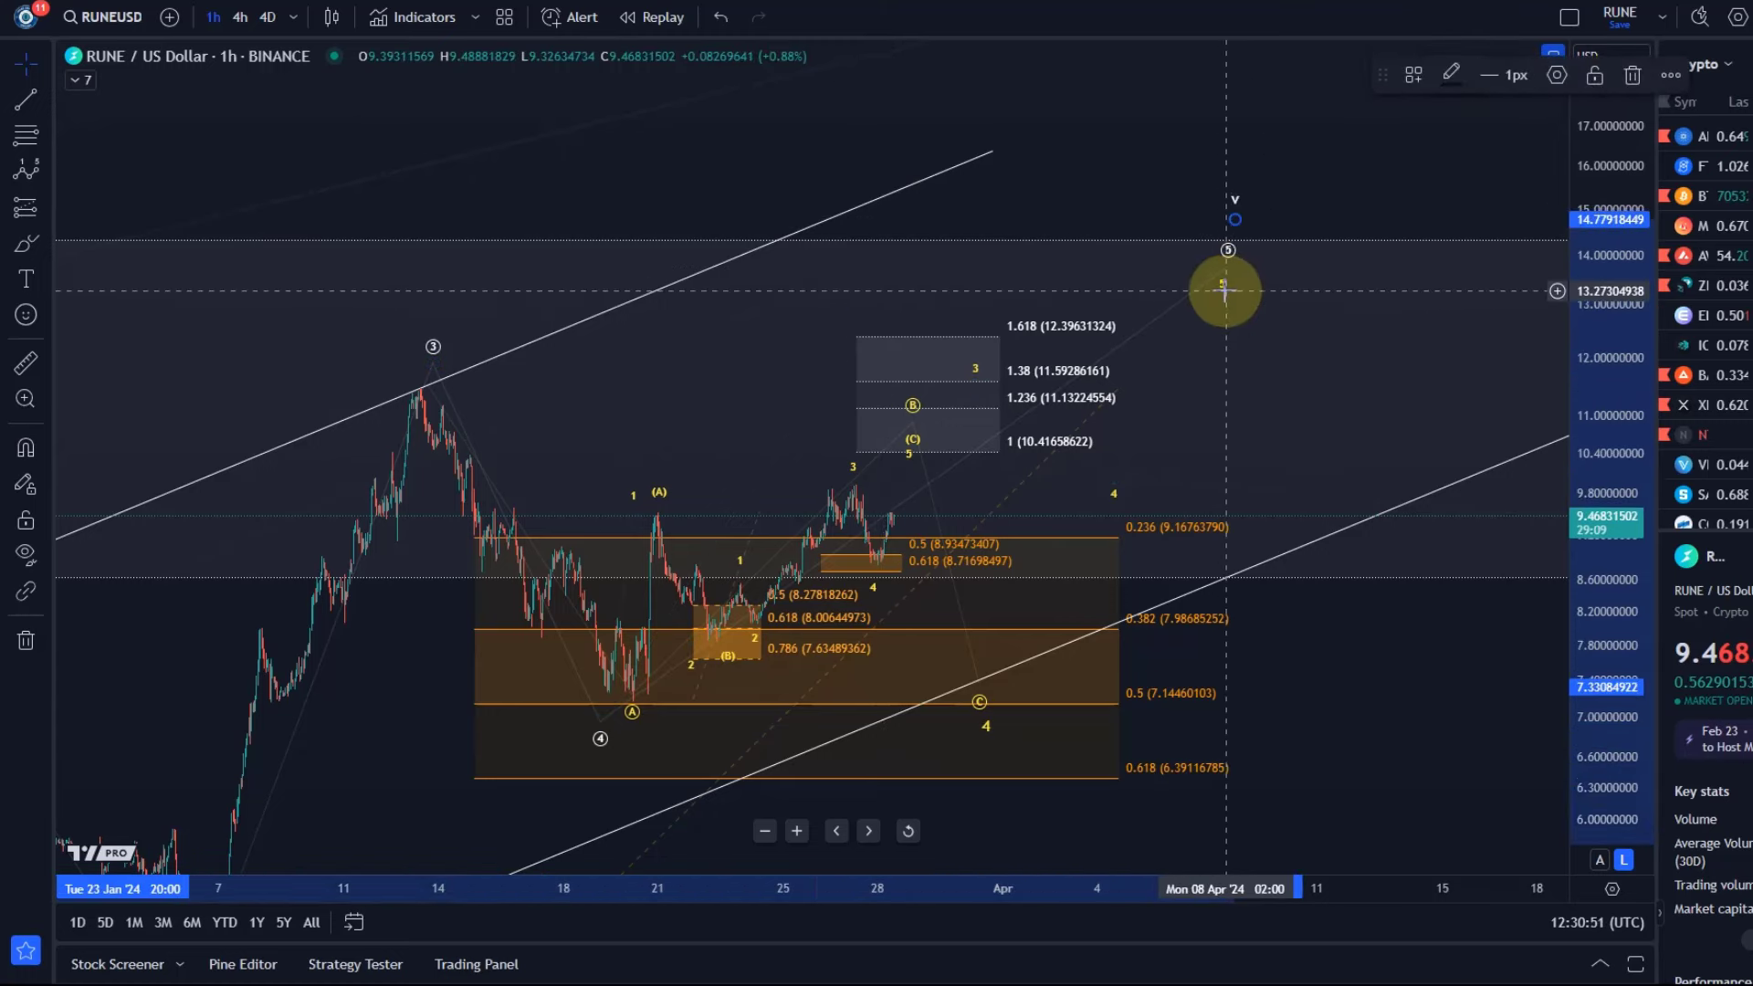
- Set the new impulse wave's degree to Subminuette and its color to white
{"action": "left_click", "coordinate": [1225, 290]}
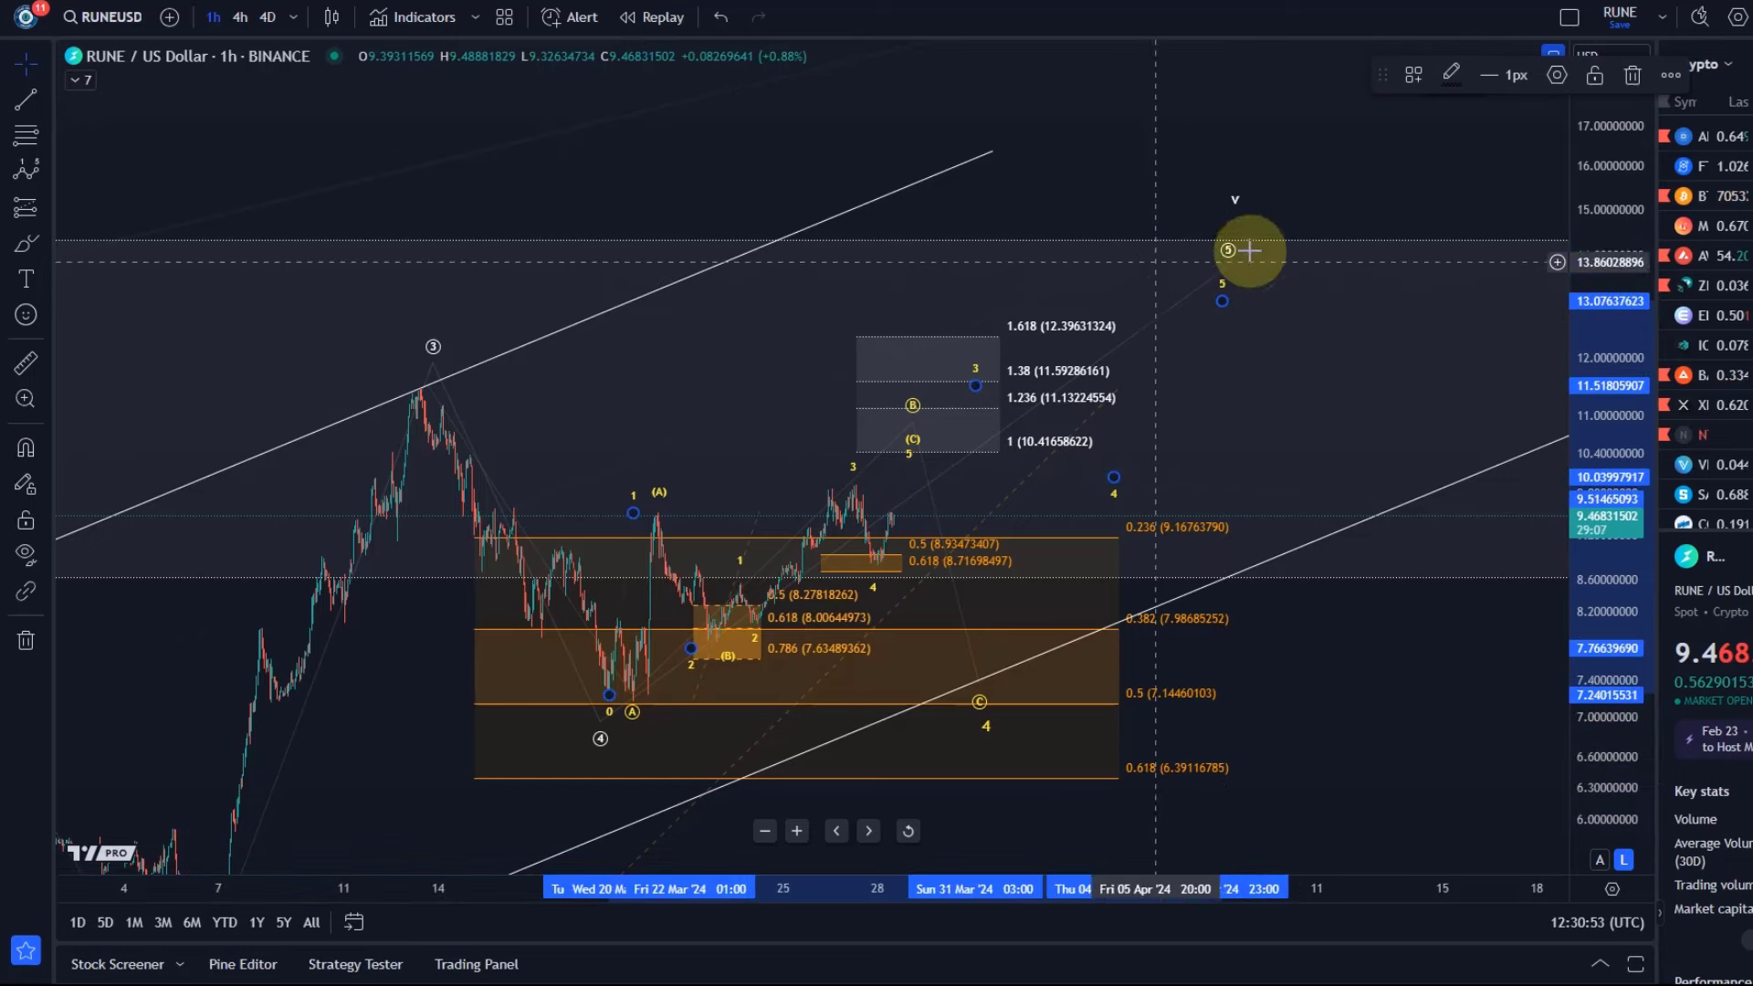
{"action": "left_click", "coordinate": [1557, 75]}
{"action": "left_click", "coordinate": [931, 559]}
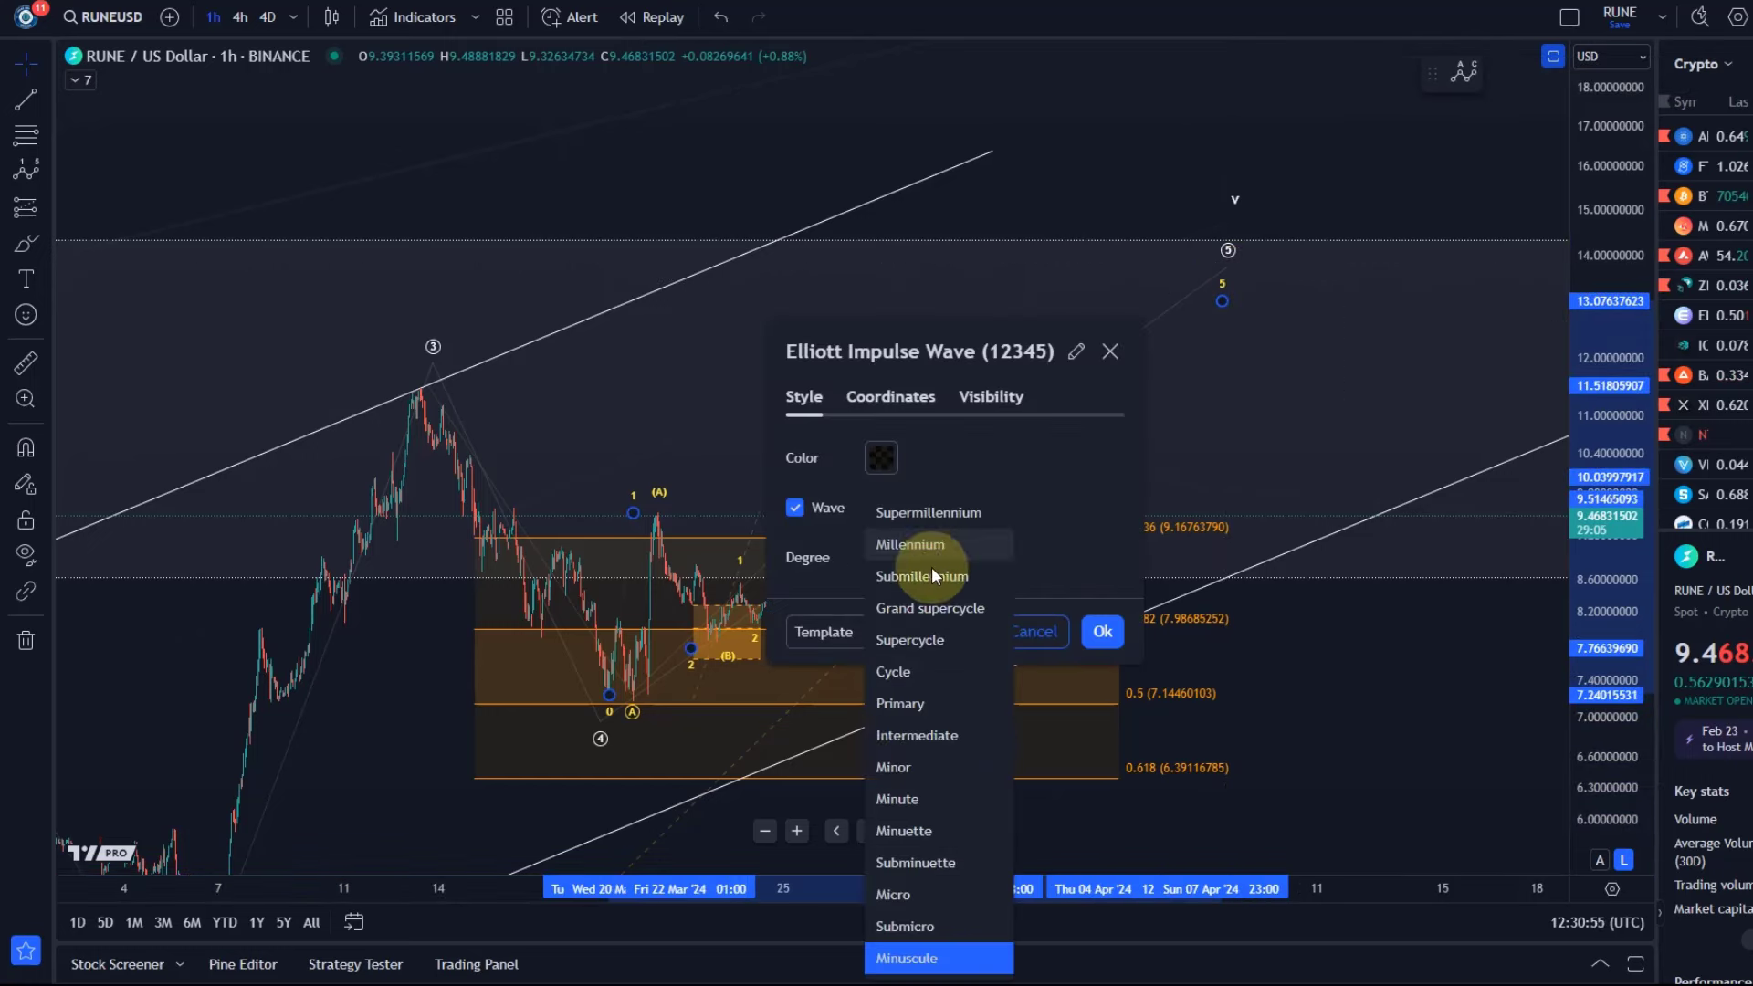
{"action": "left_click", "coordinate": [906, 842]}
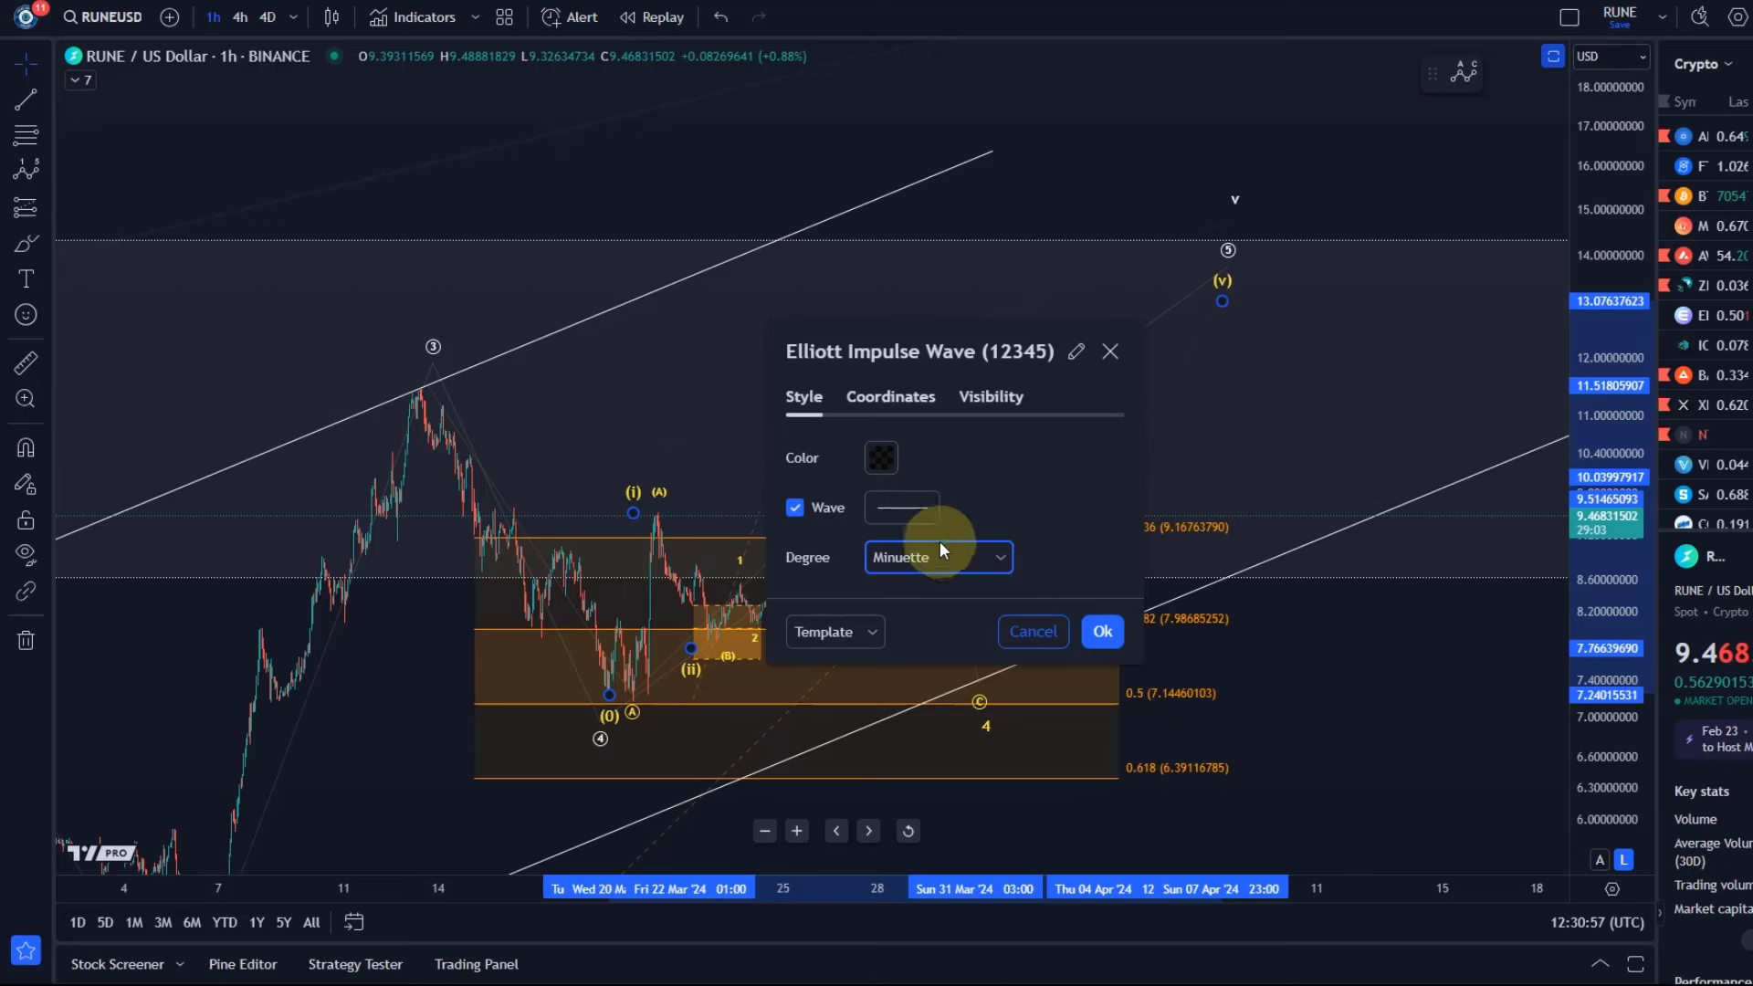
{"action": "left_click", "coordinate": [938, 553]}
{"action": "left_click", "coordinate": [917, 858]}
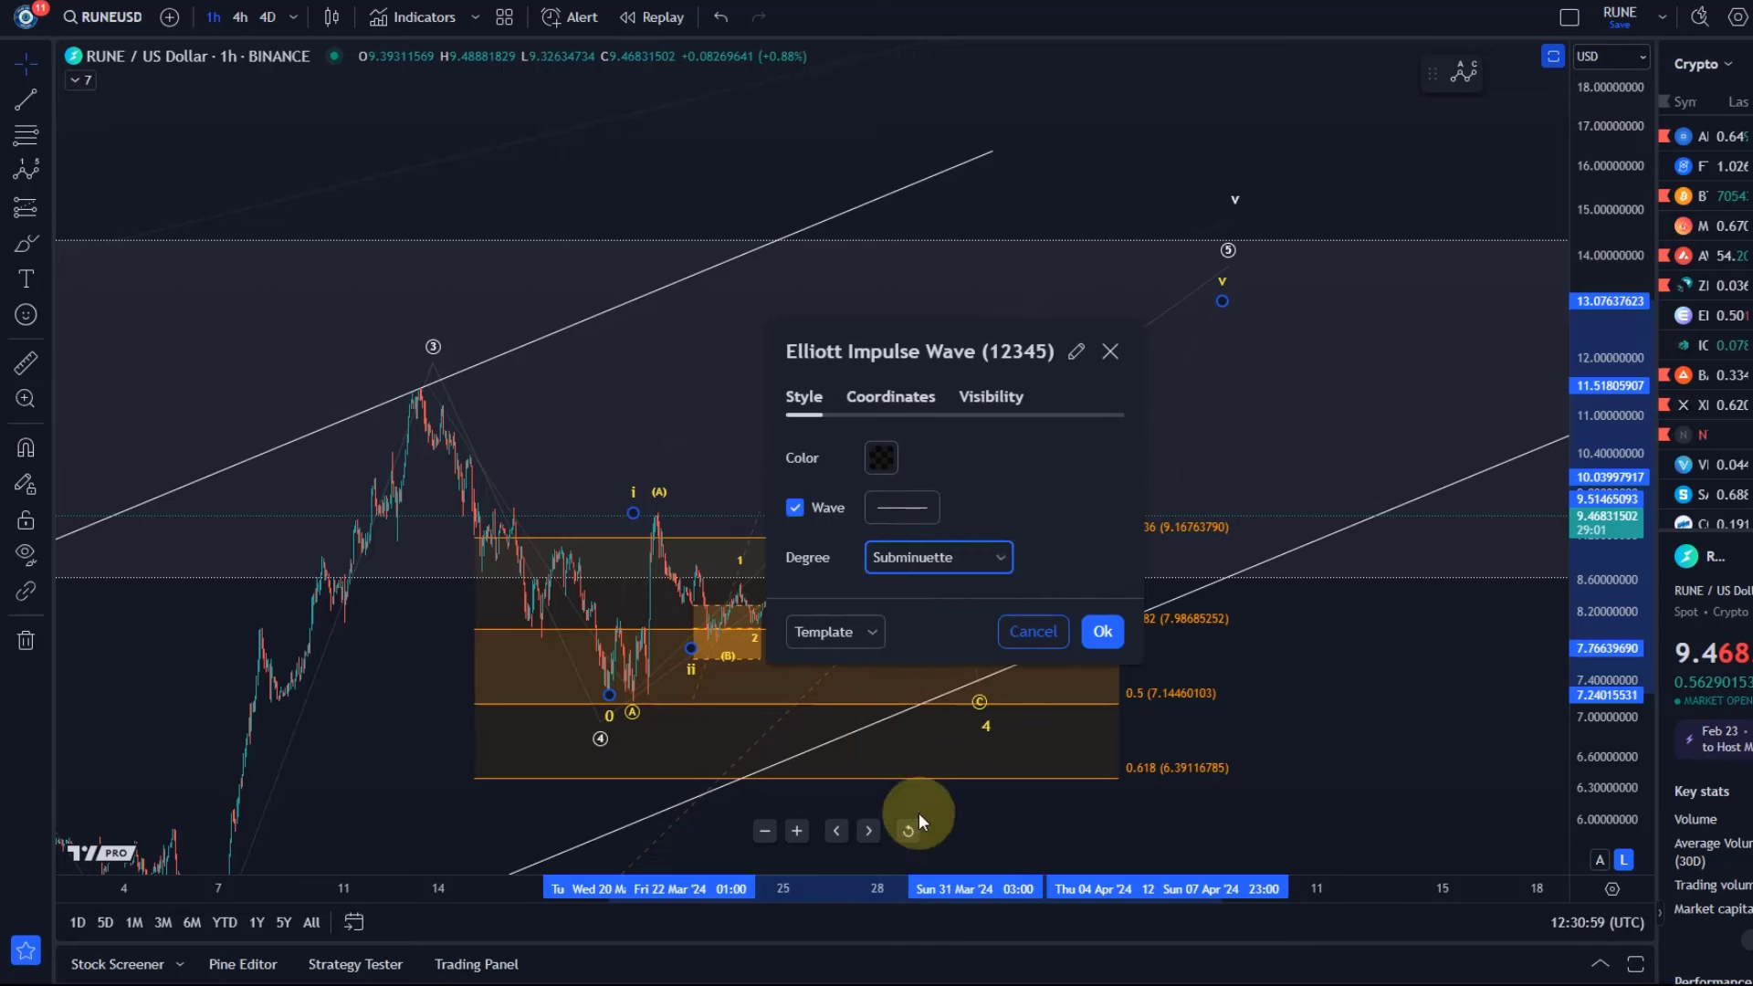
{"action": "left_click", "coordinate": [874, 456]}
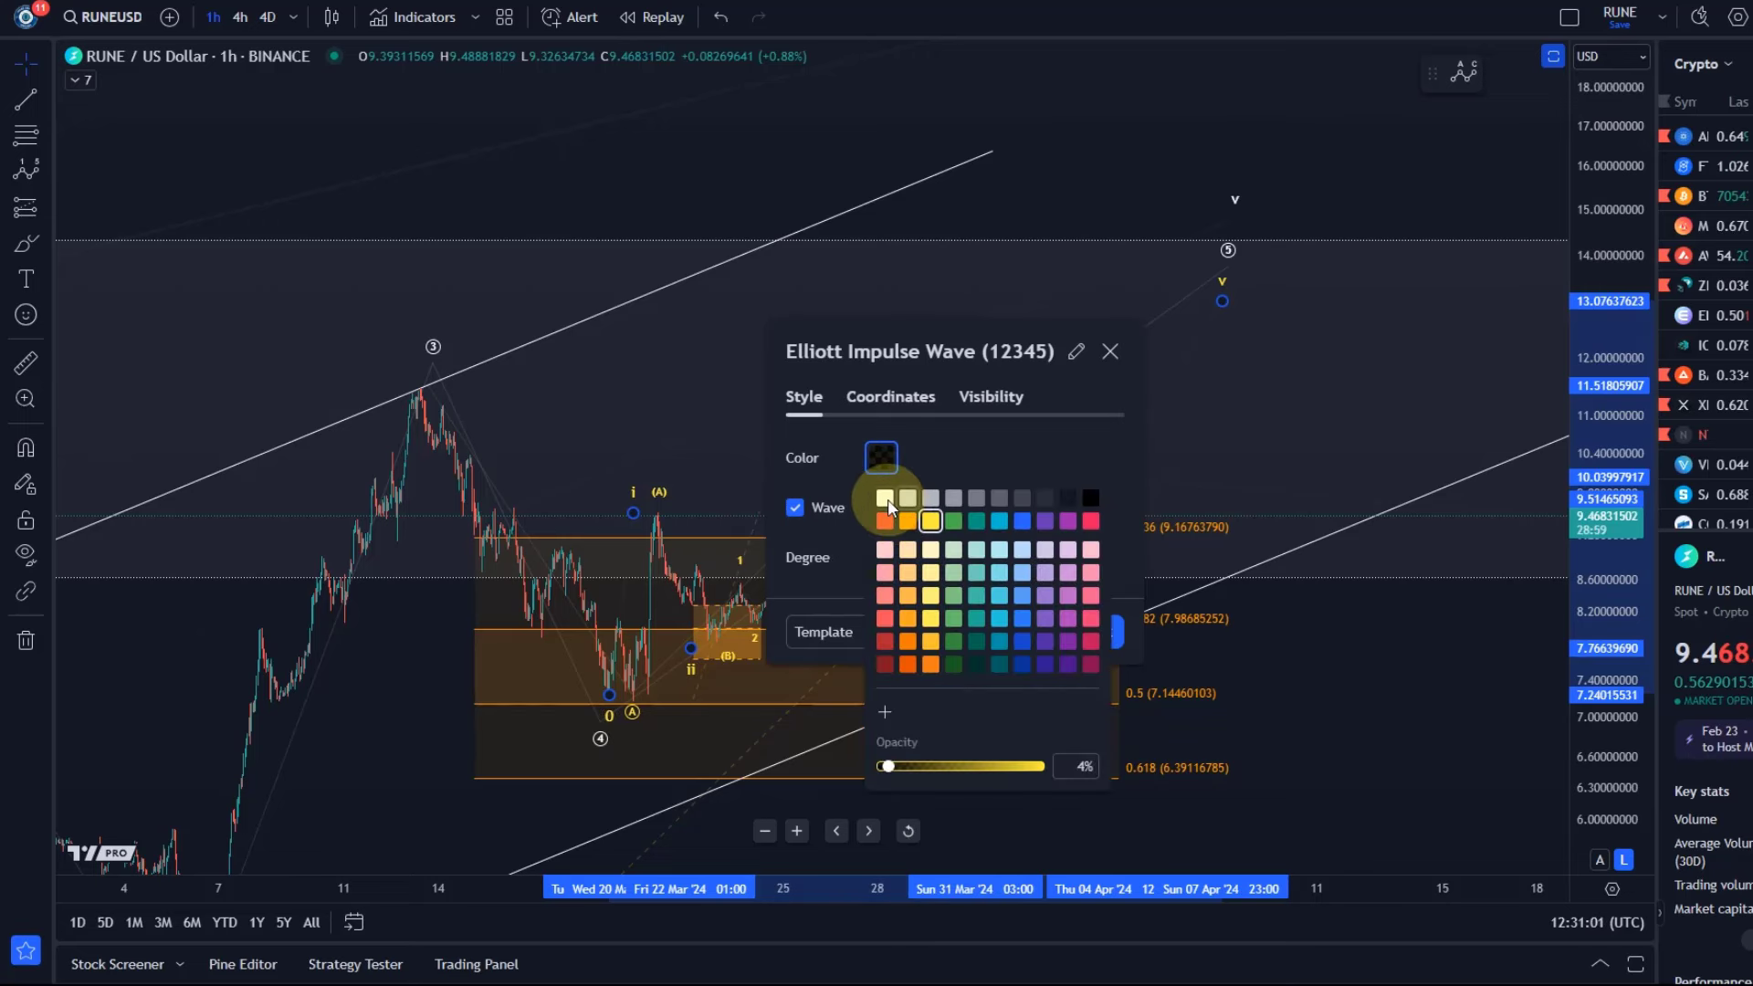
{"action": "left_click", "coordinate": [885, 498]}
{"action": "left_click", "coordinate": [1034, 458]}
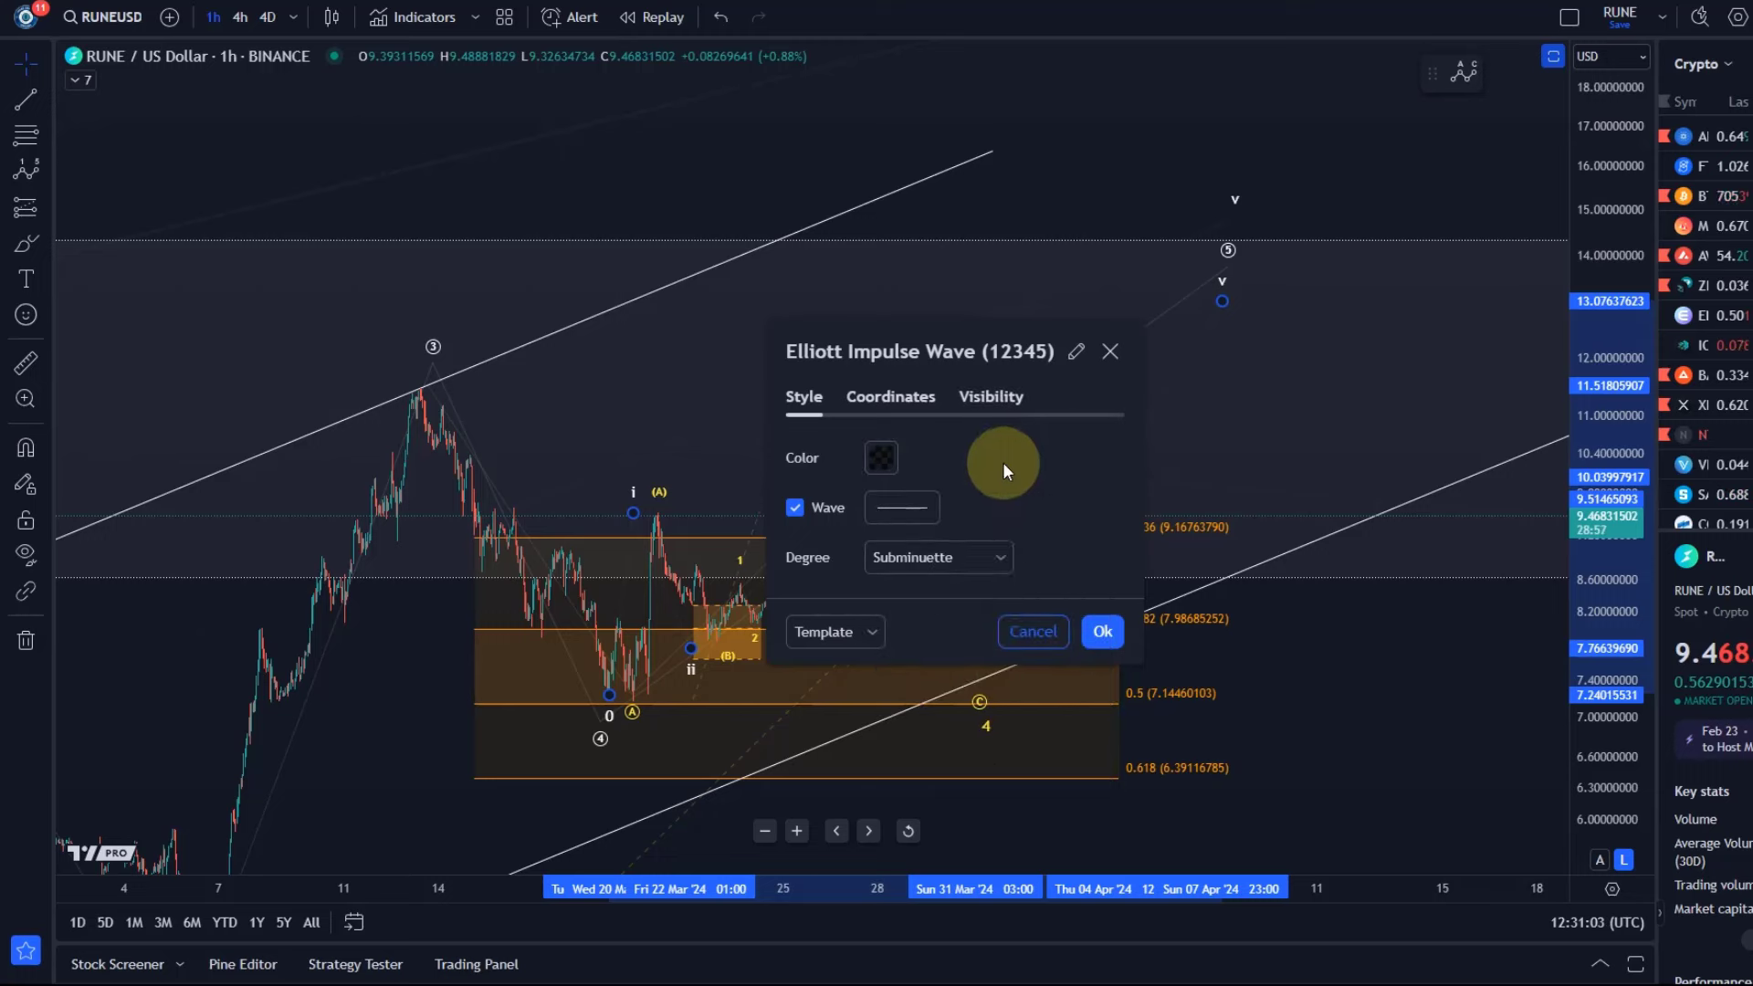
- Change the white impulse wave's degree to the one labeled with parenthesized numbers and apply the settings
{"action": "left_click", "coordinate": [920, 561]}
{"action": "left_click", "coordinate": [902, 895]}
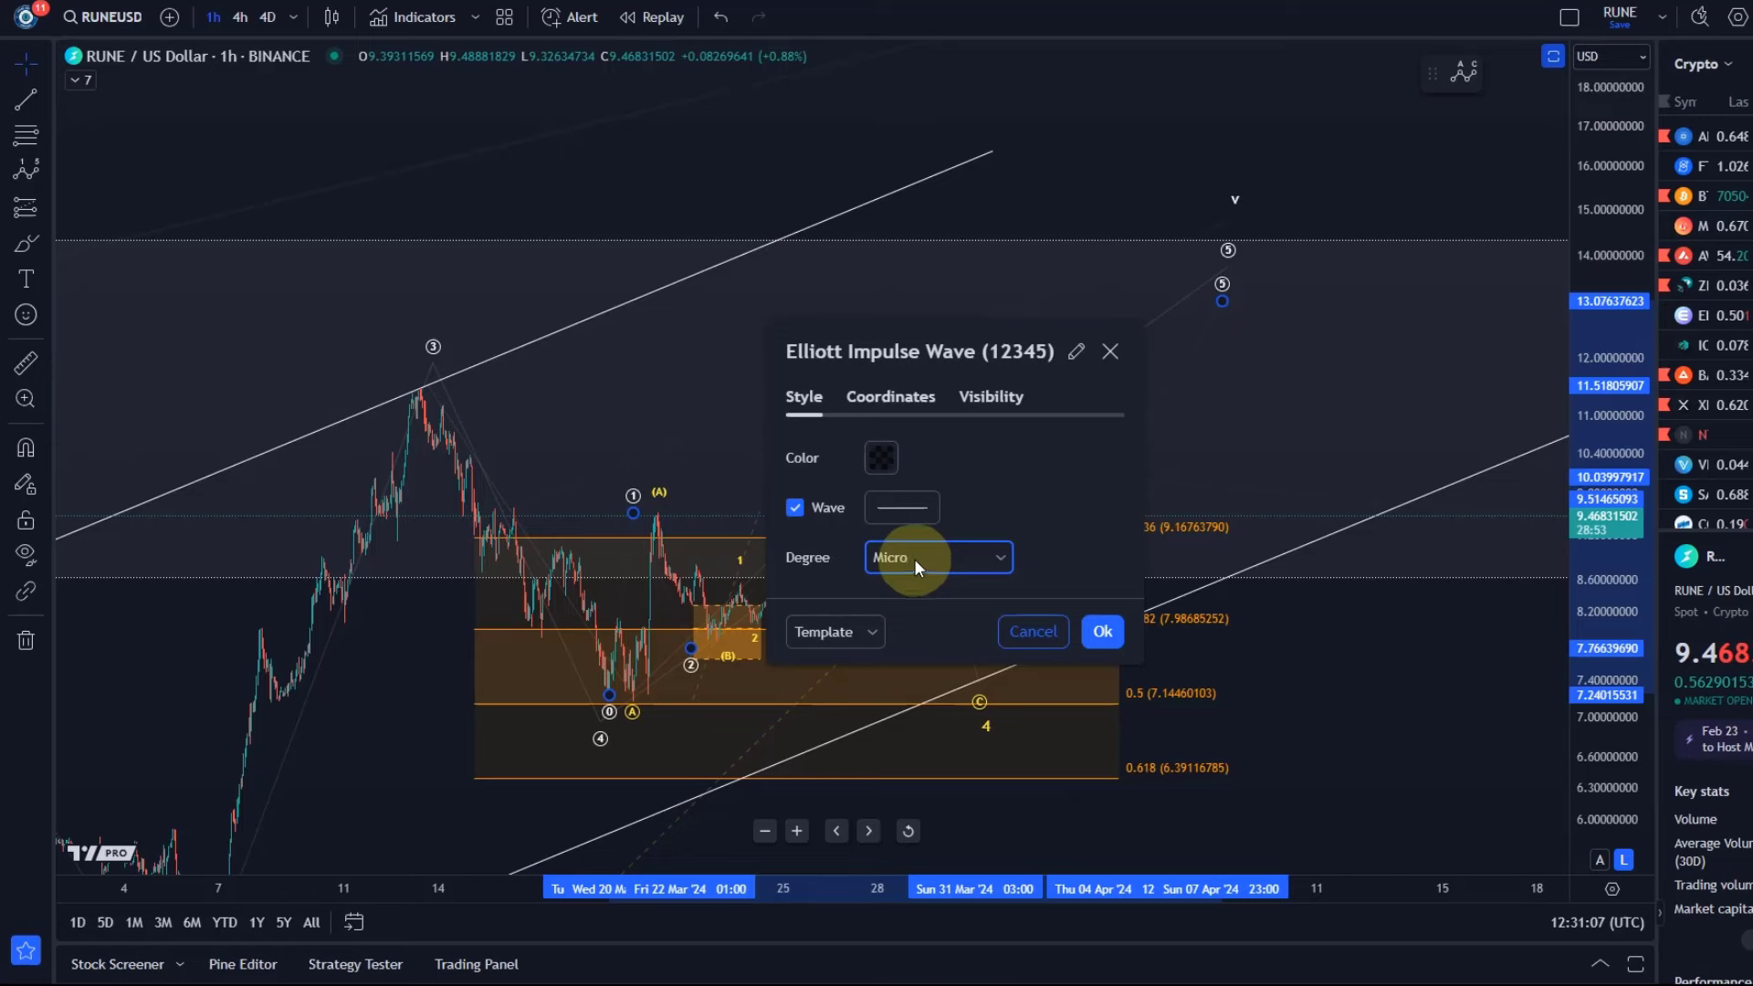
{"action": "left_click", "coordinate": [918, 566]}
{"action": "left_click", "coordinate": [913, 736]}
{"action": "left_click", "coordinate": [1103, 631]}
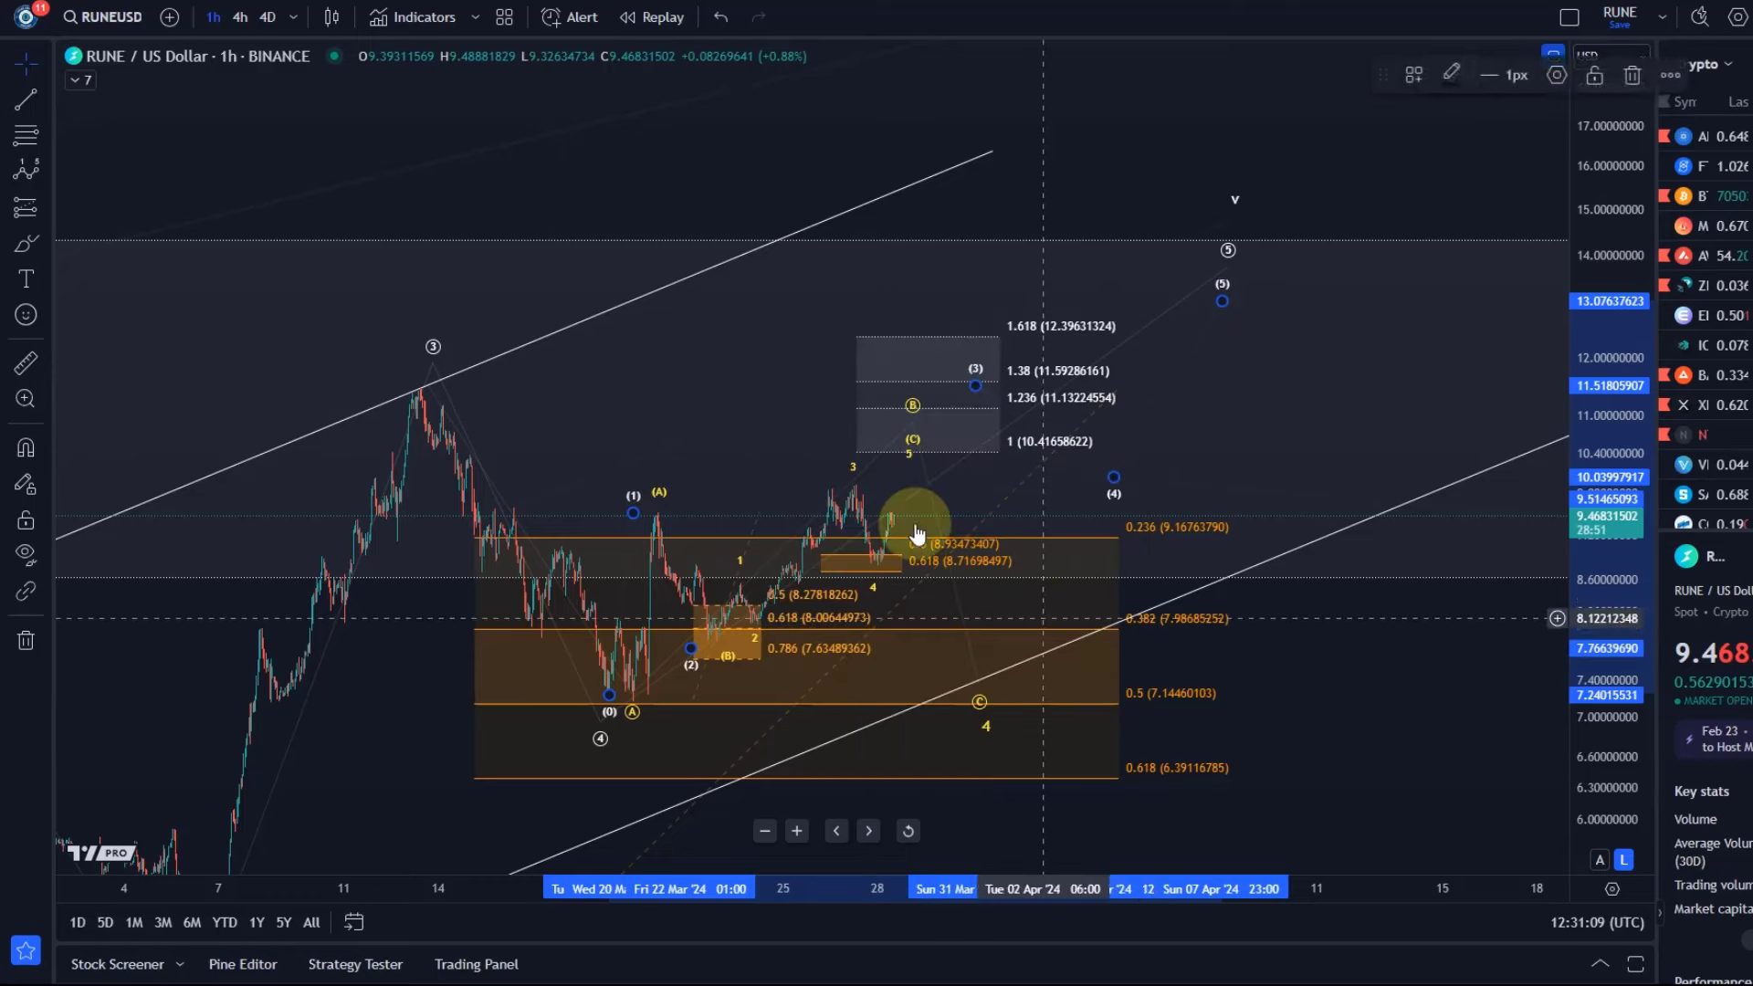
{"action": "left_click", "coordinate": [694, 527]}
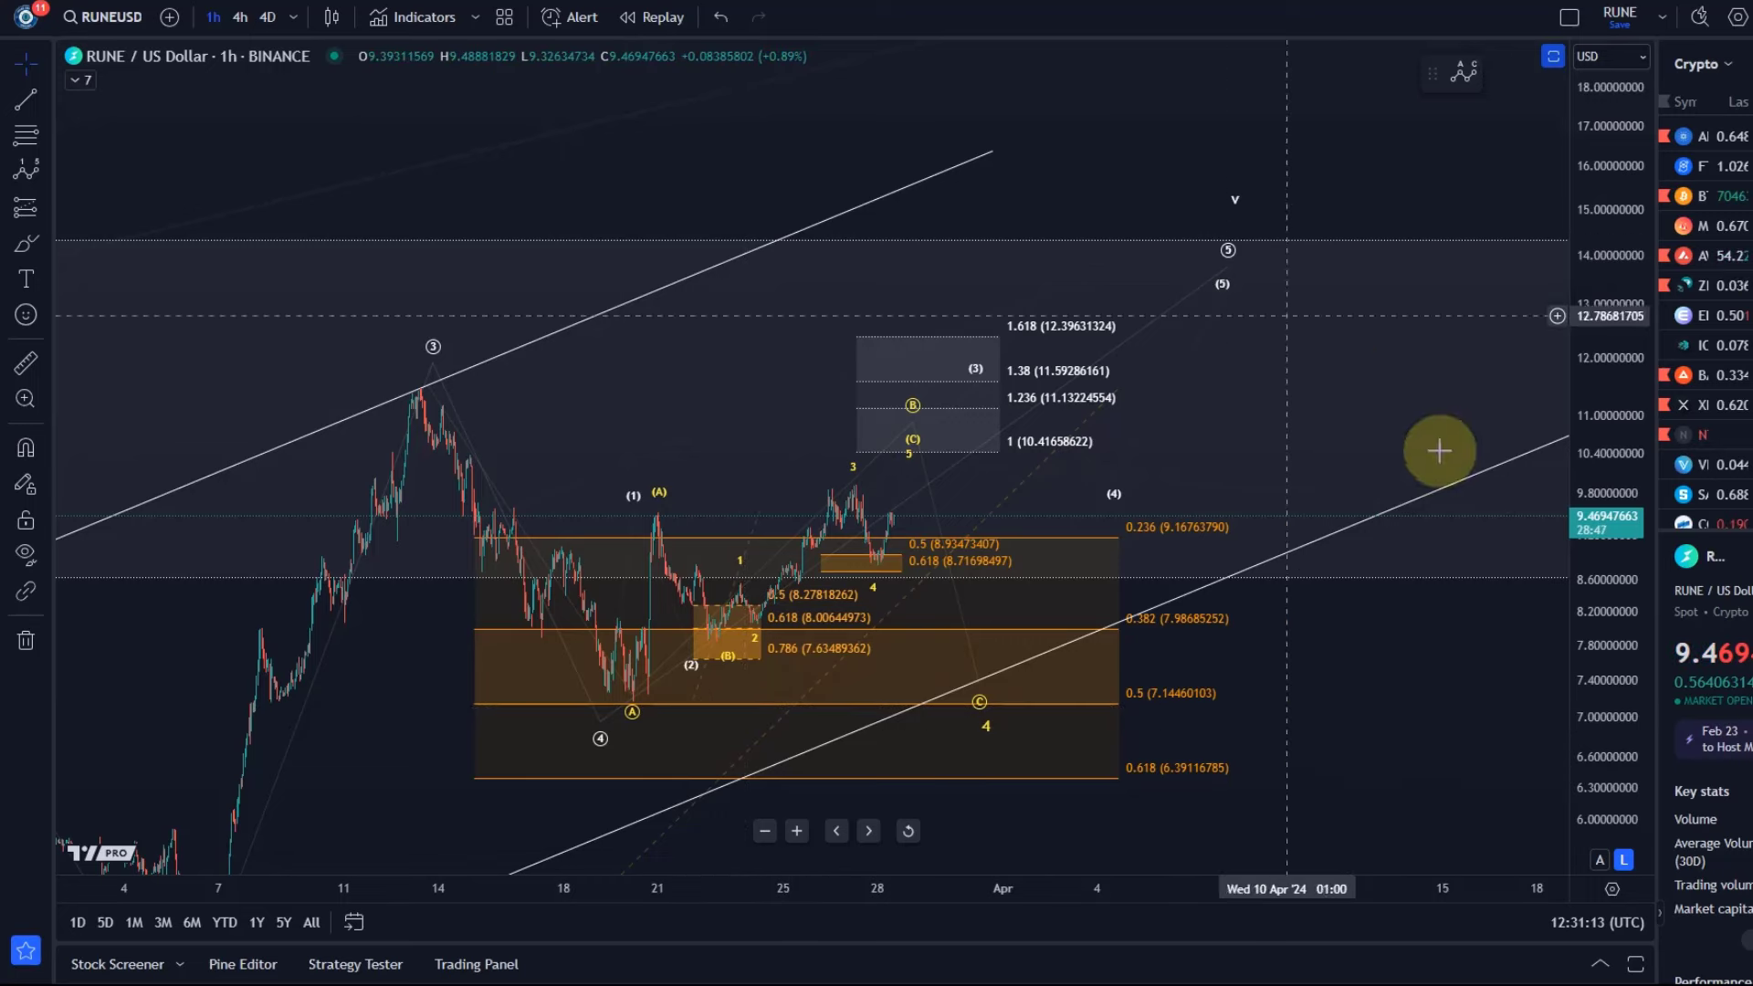
{"action": "left_click_drag", "start_coordinate": [1616, 536], "coordinate": [1499, 457]}
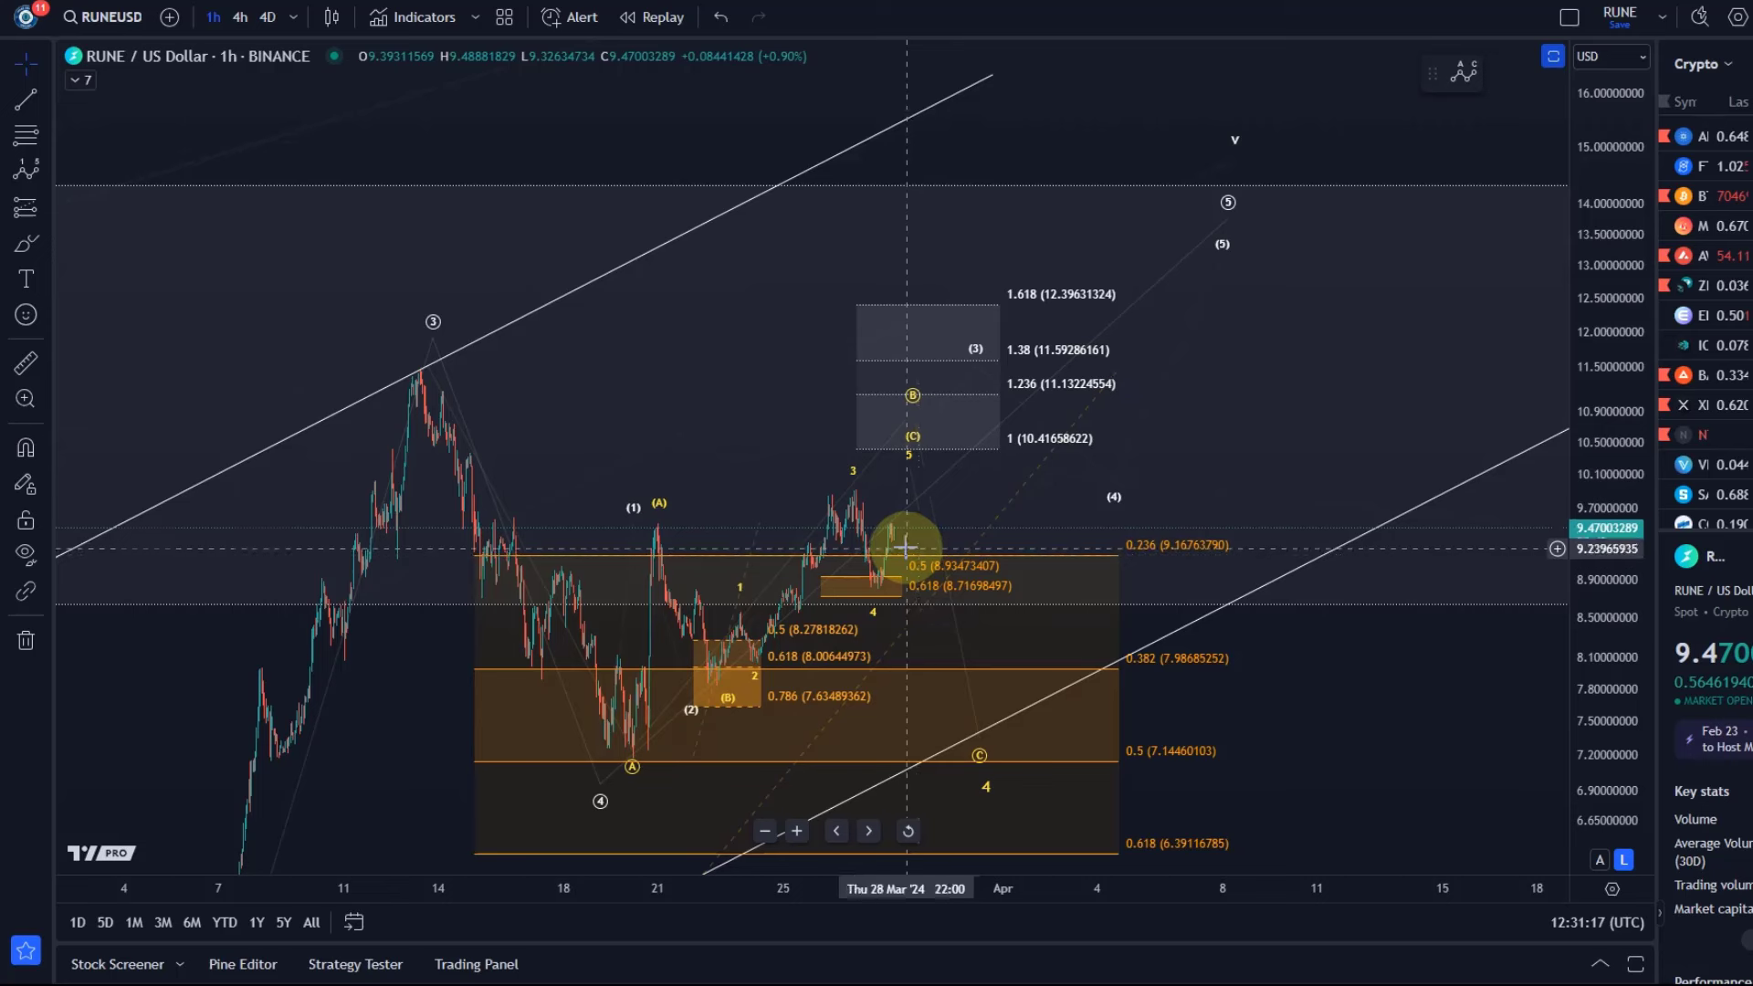
{"action": "left_click", "coordinate": [913, 446]}
{"action": "left_click", "coordinate": [929, 502]}
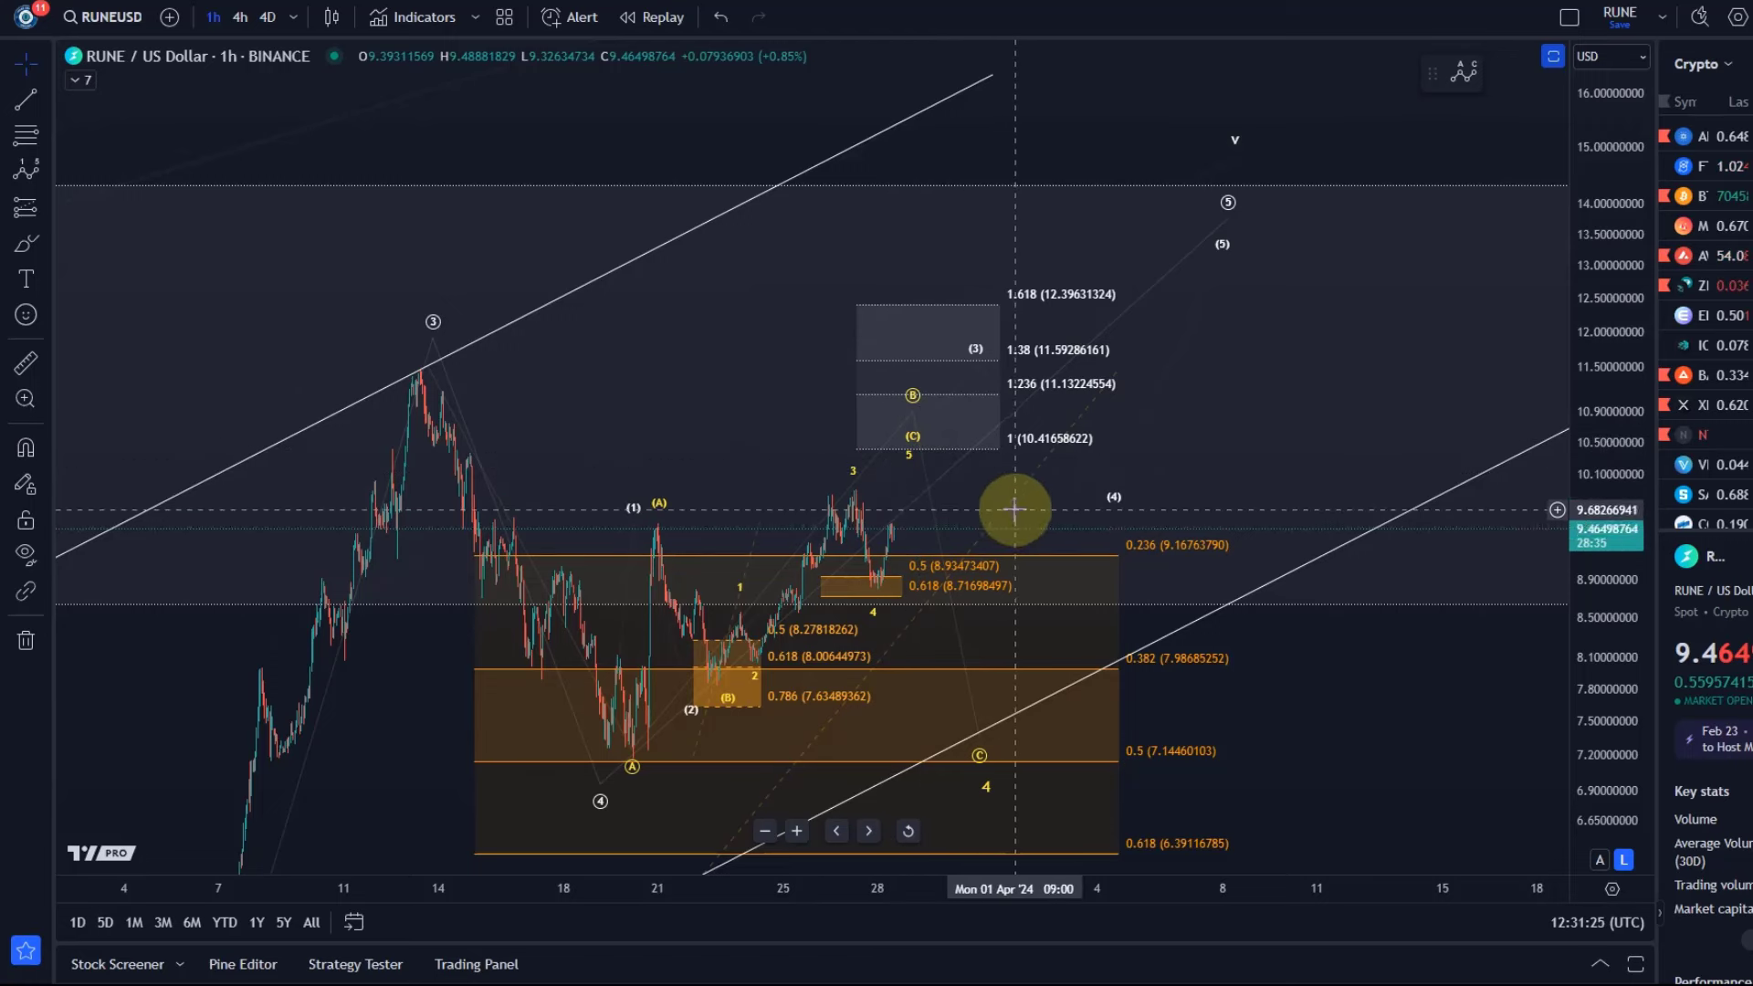
{"action": "left_click", "coordinate": [916, 512]}
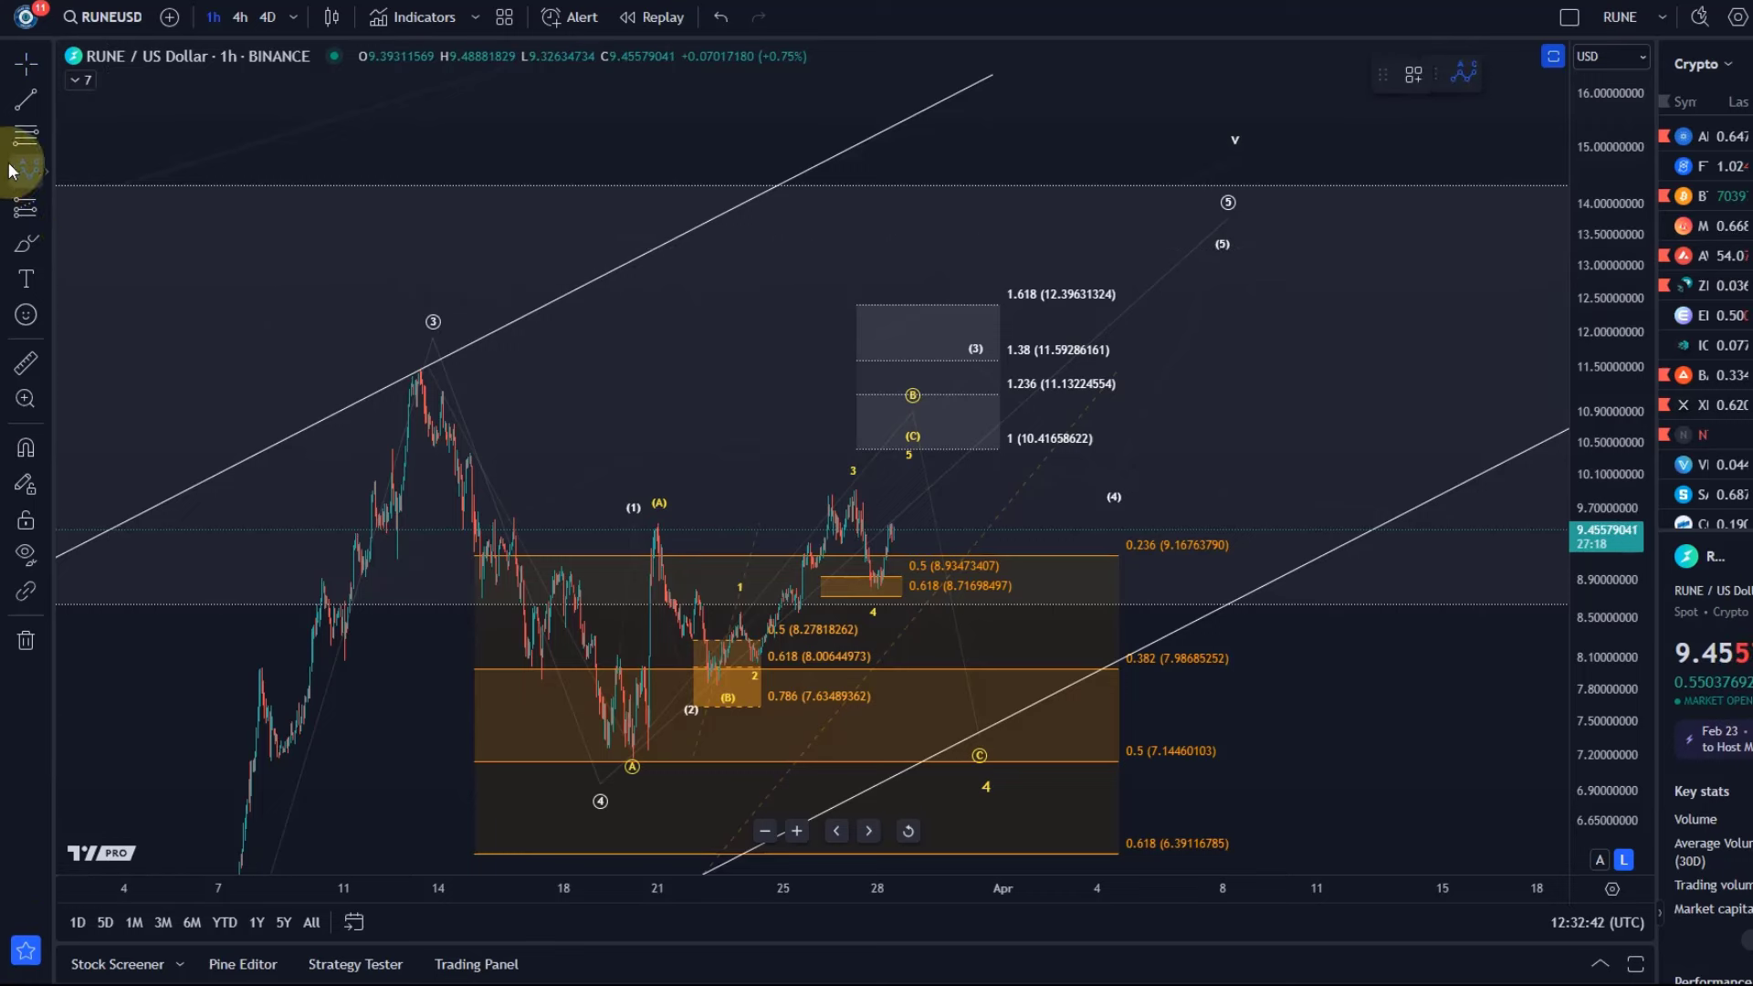
- Draw an Elliott Correction Wave from about 7.82 with A at about 10.04, B at about 8.37 and C at about 11.25
{"action": "left_click", "coordinate": [40, 179]}
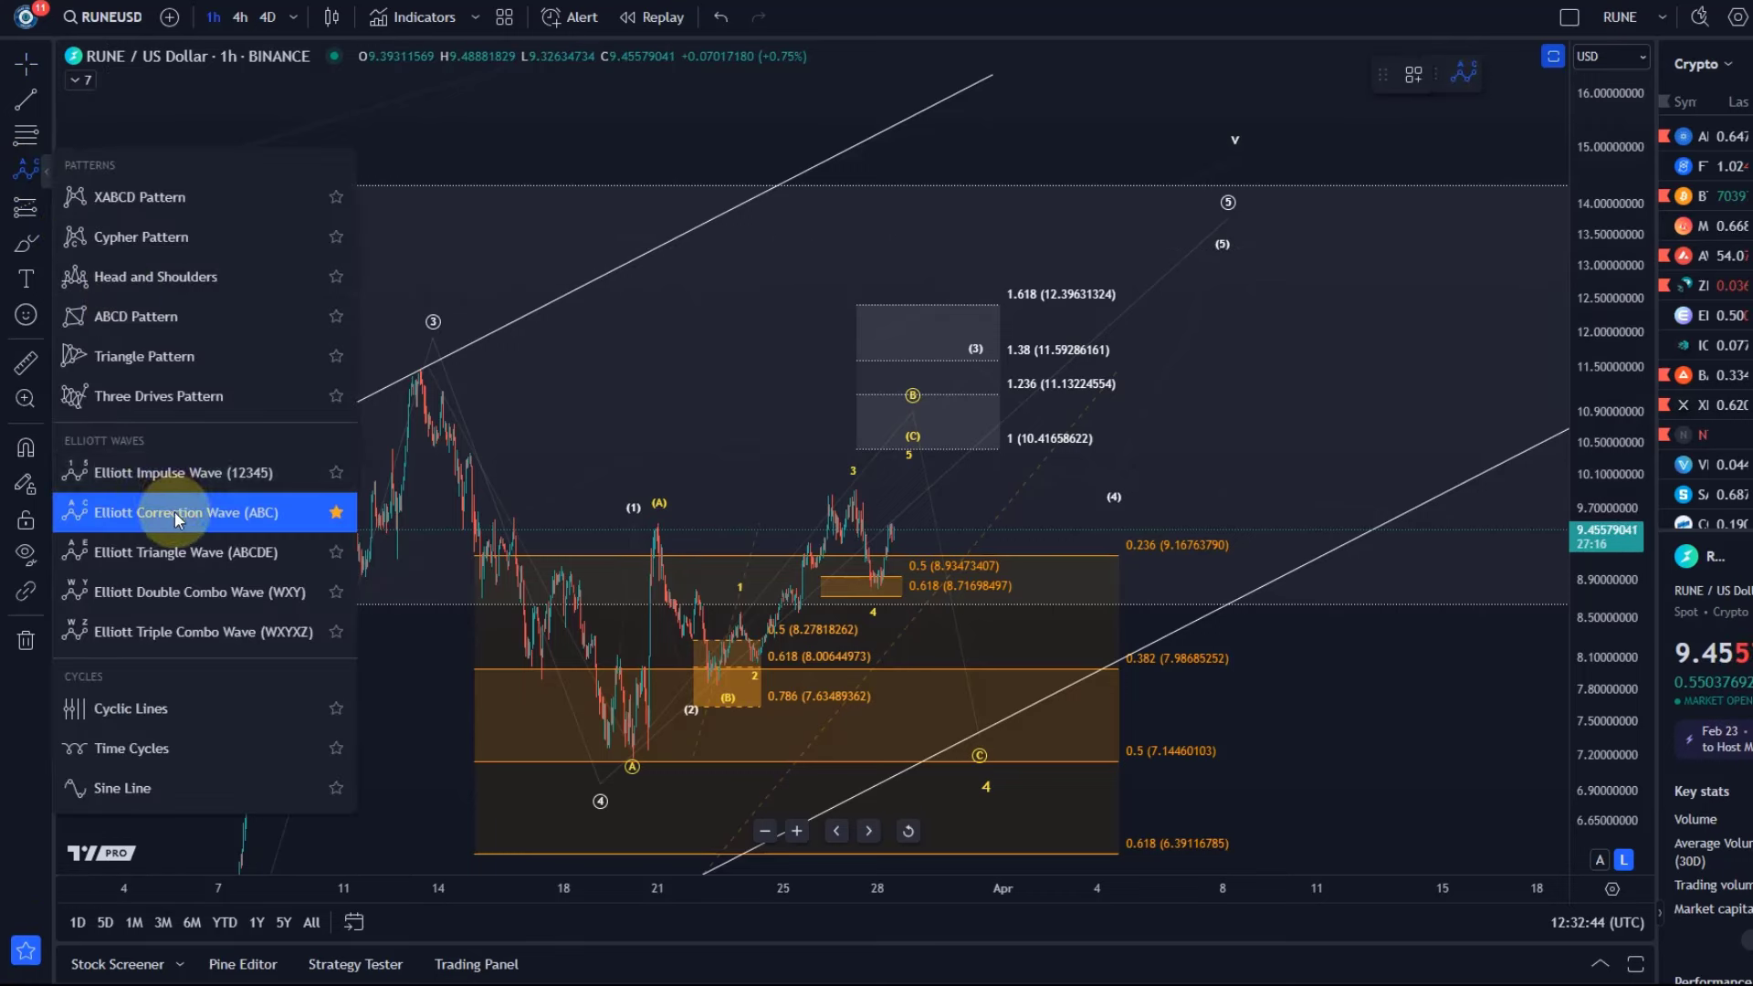
{"action": "left_click", "coordinate": [68, 511]}
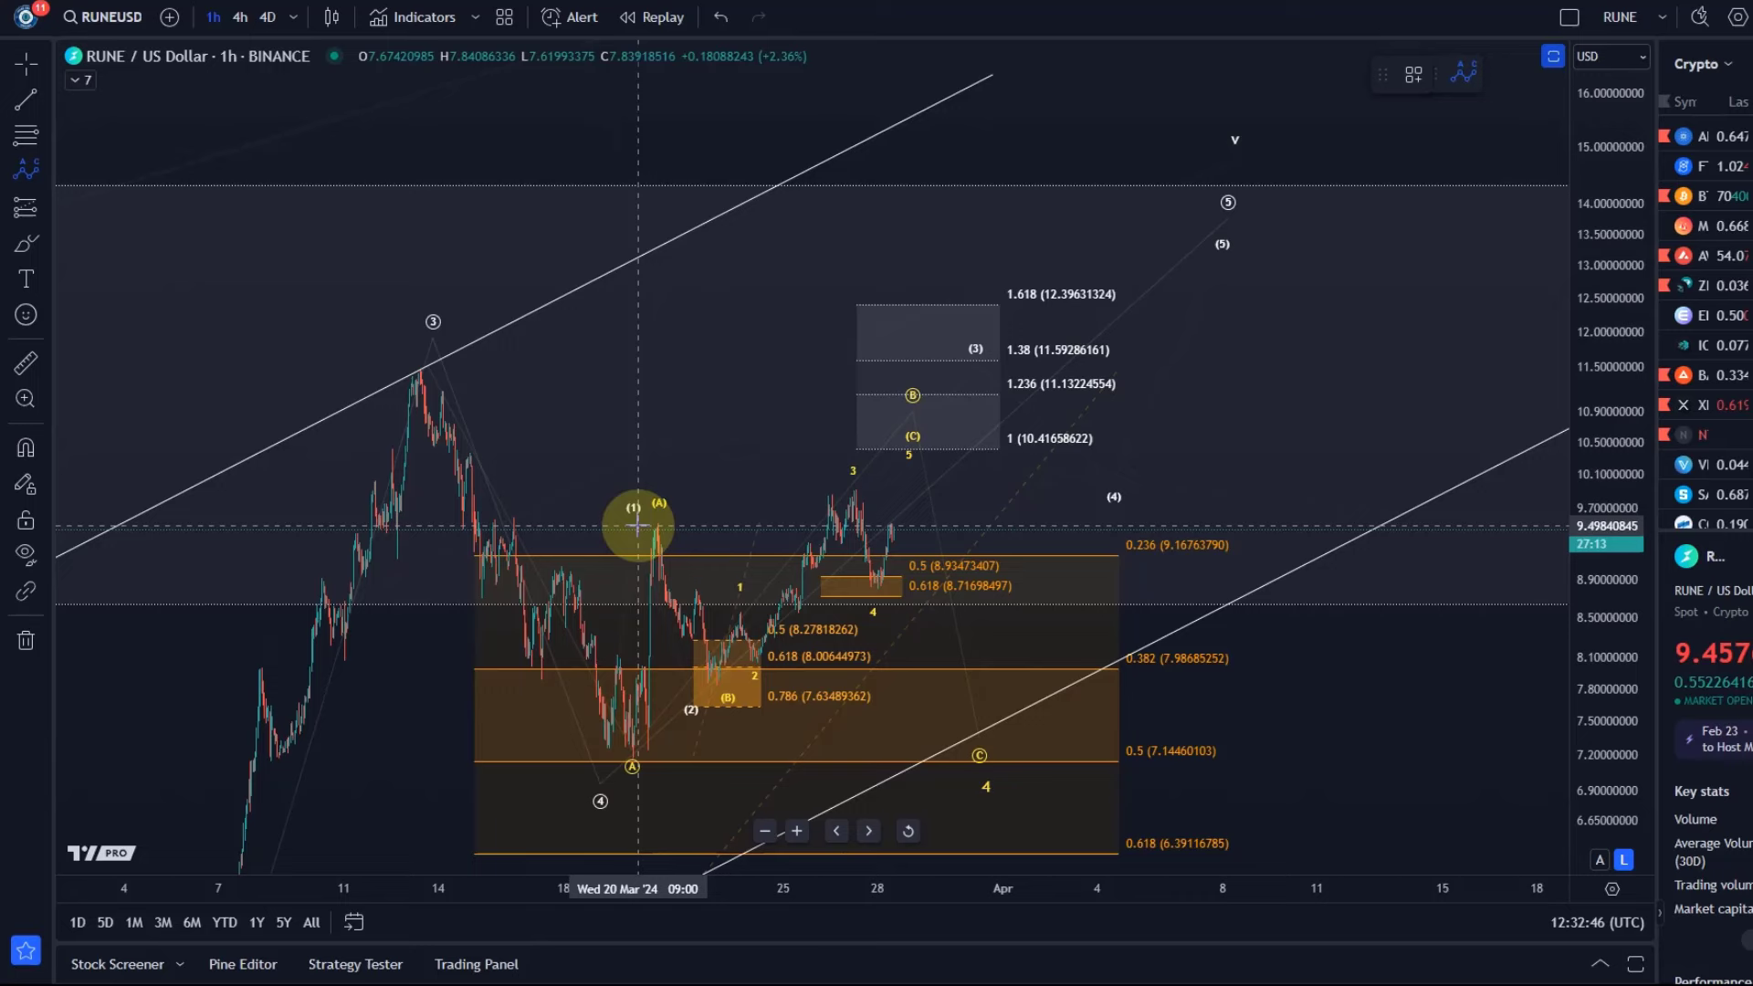
{"action": "left_click", "coordinate": [702, 674]}
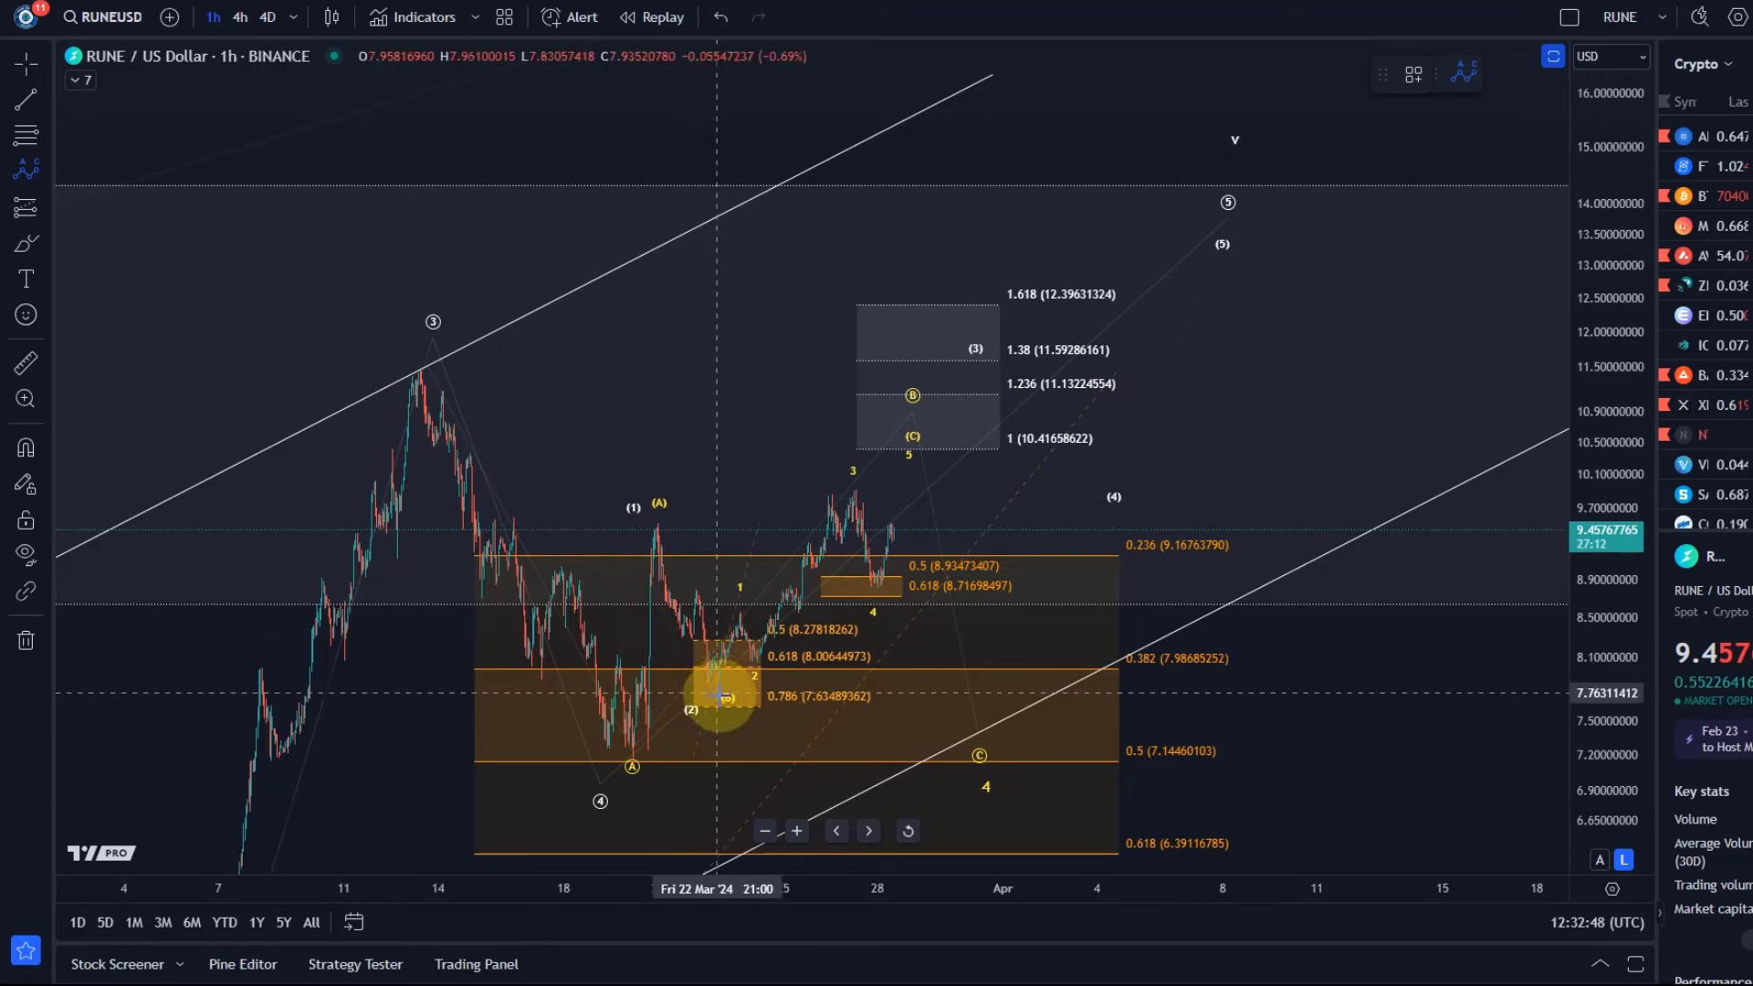
{"action": "left_click", "coordinate": [715, 687]}
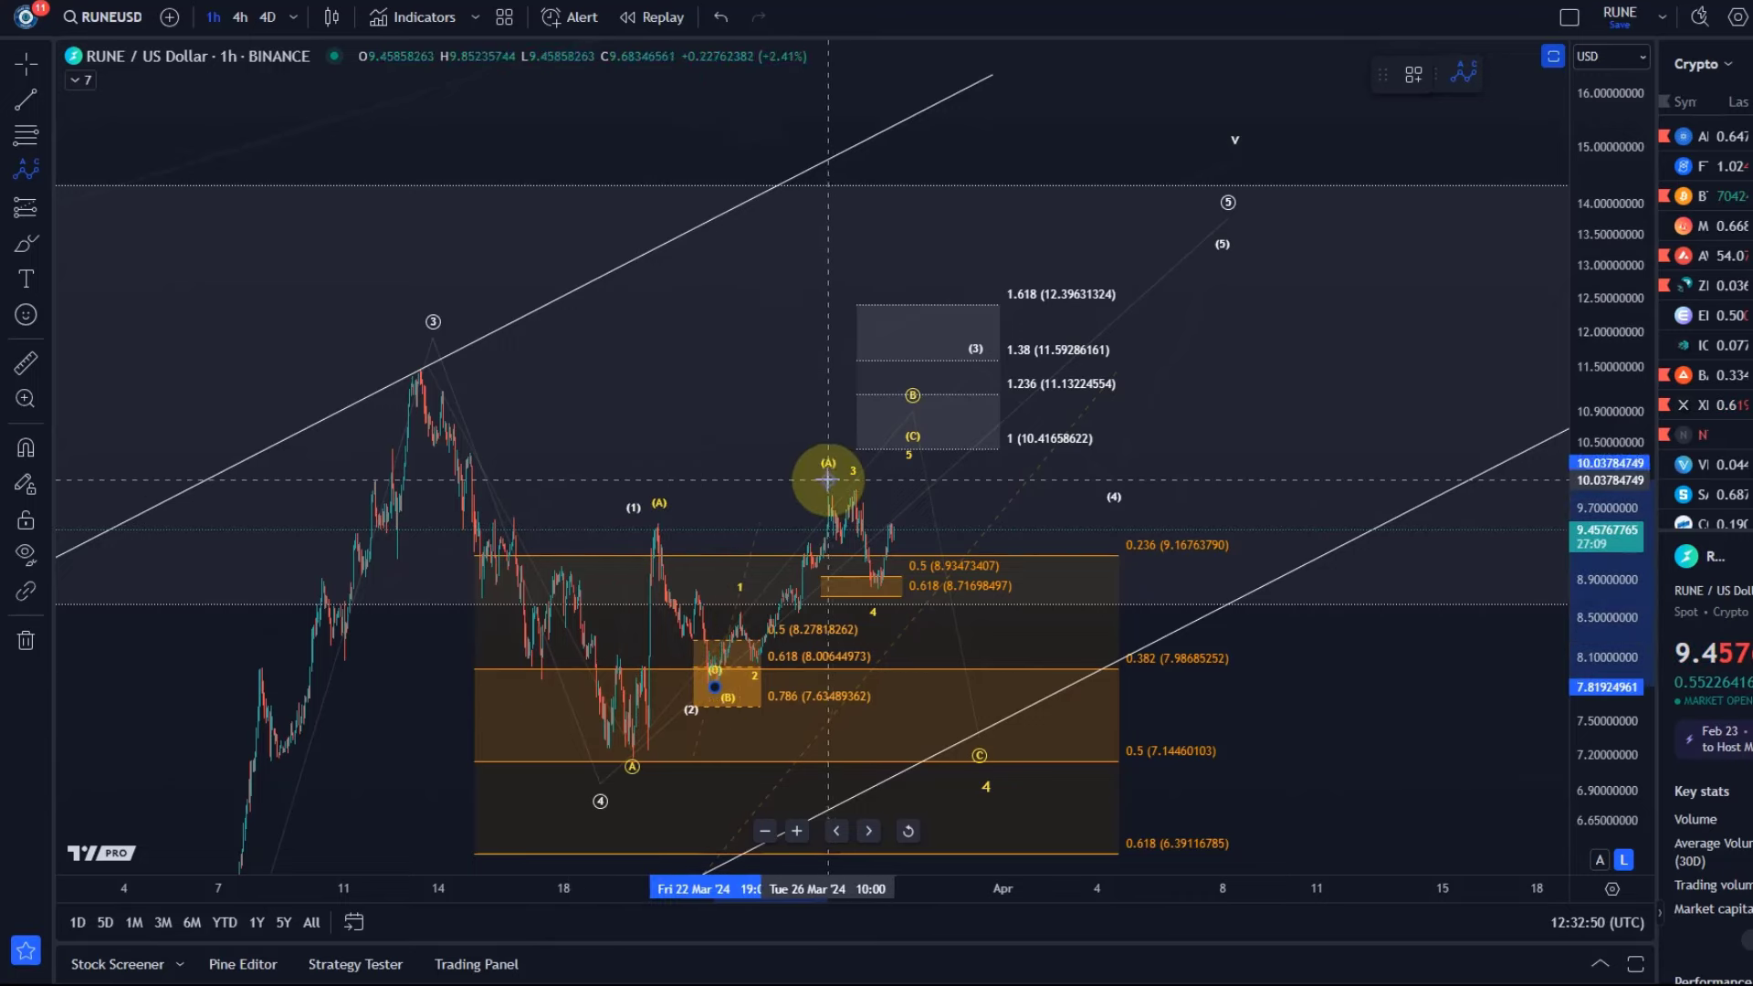
{"action": "left_click_drag", "start_coordinate": [827, 479], "coordinate": [904, 602]}
{"action": "left_click", "coordinate": [925, 630]}
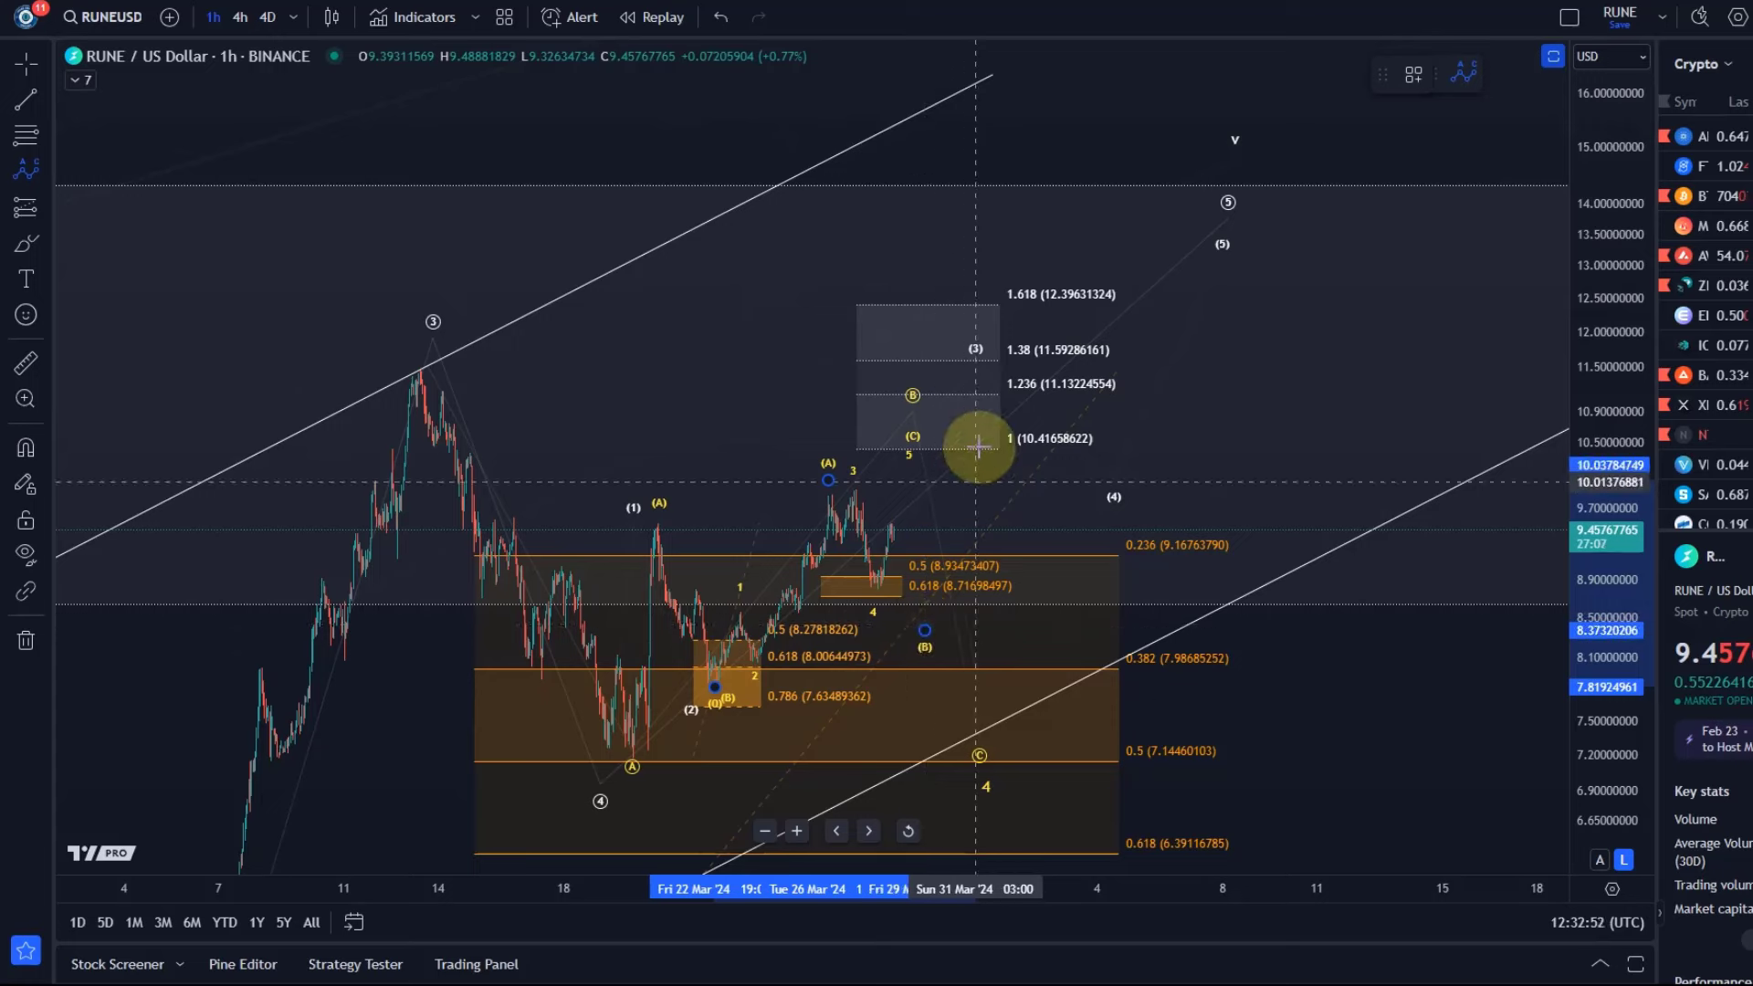
{"action": "left_click", "coordinate": [985, 385]}
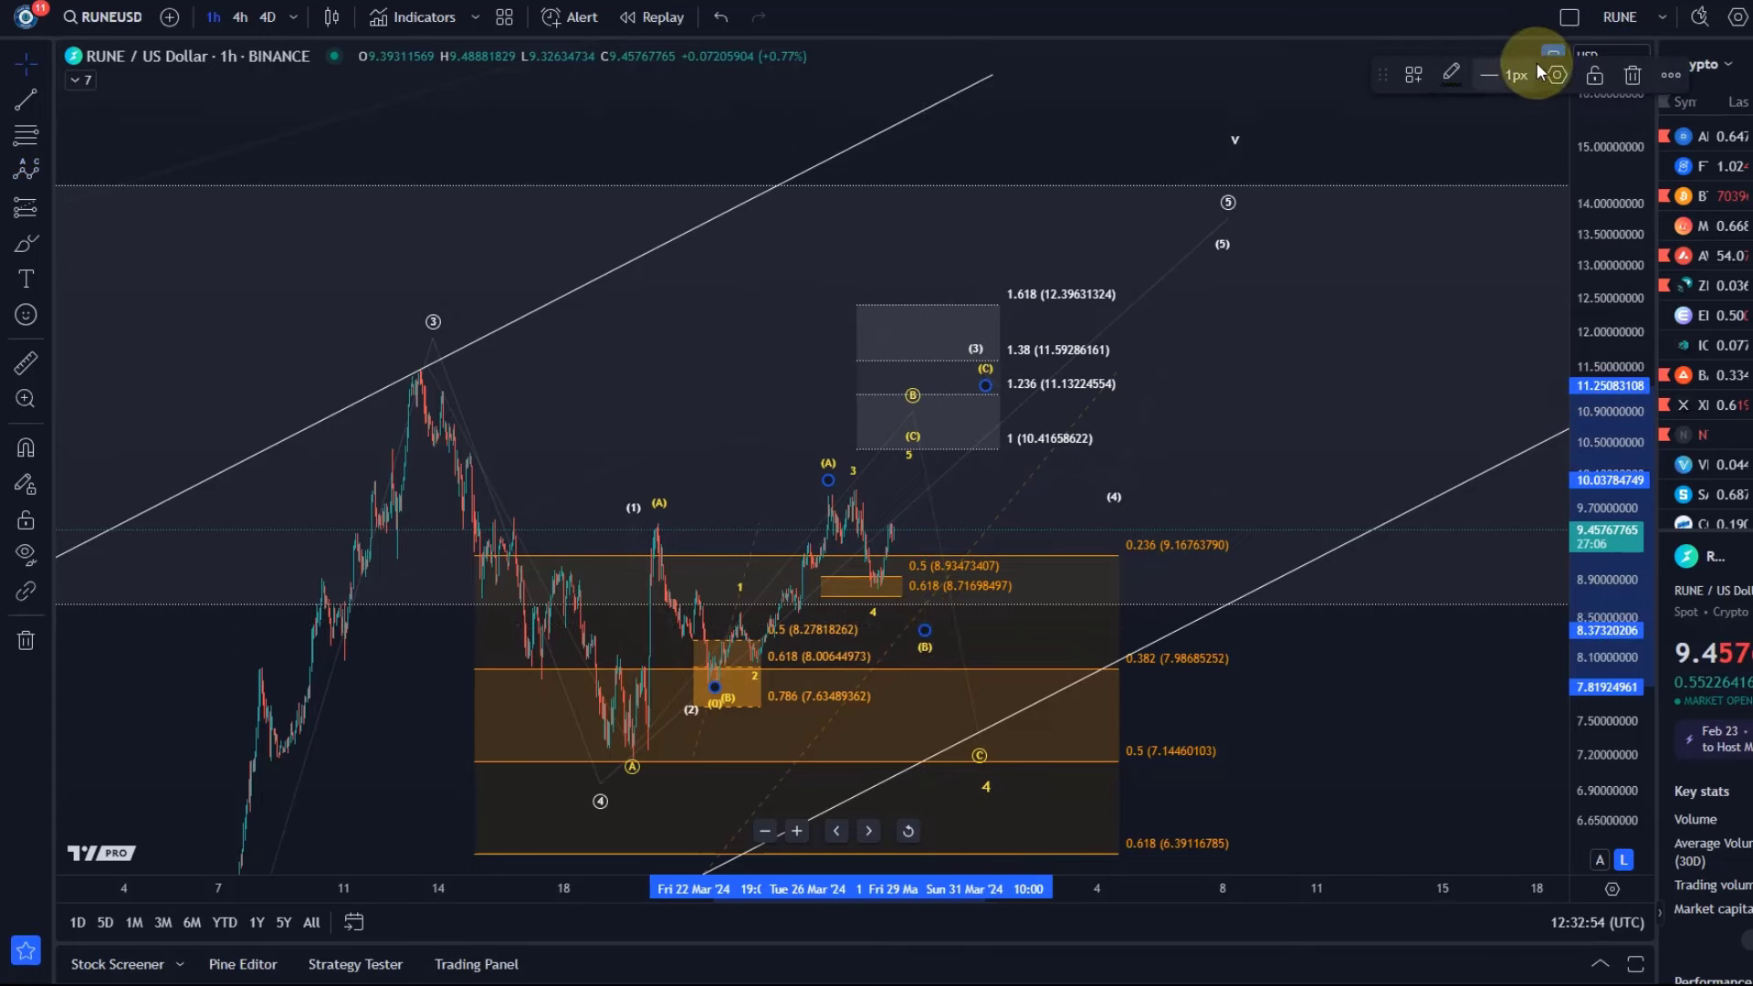
- Recolor the new (A)(B)(C) correction wave white
{"action": "left_click", "coordinate": [1453, 76]}
{"action": "left_click", "coordinate": [1452, 120]}
{"action": "left_click", "coordinate": [815, 254]}
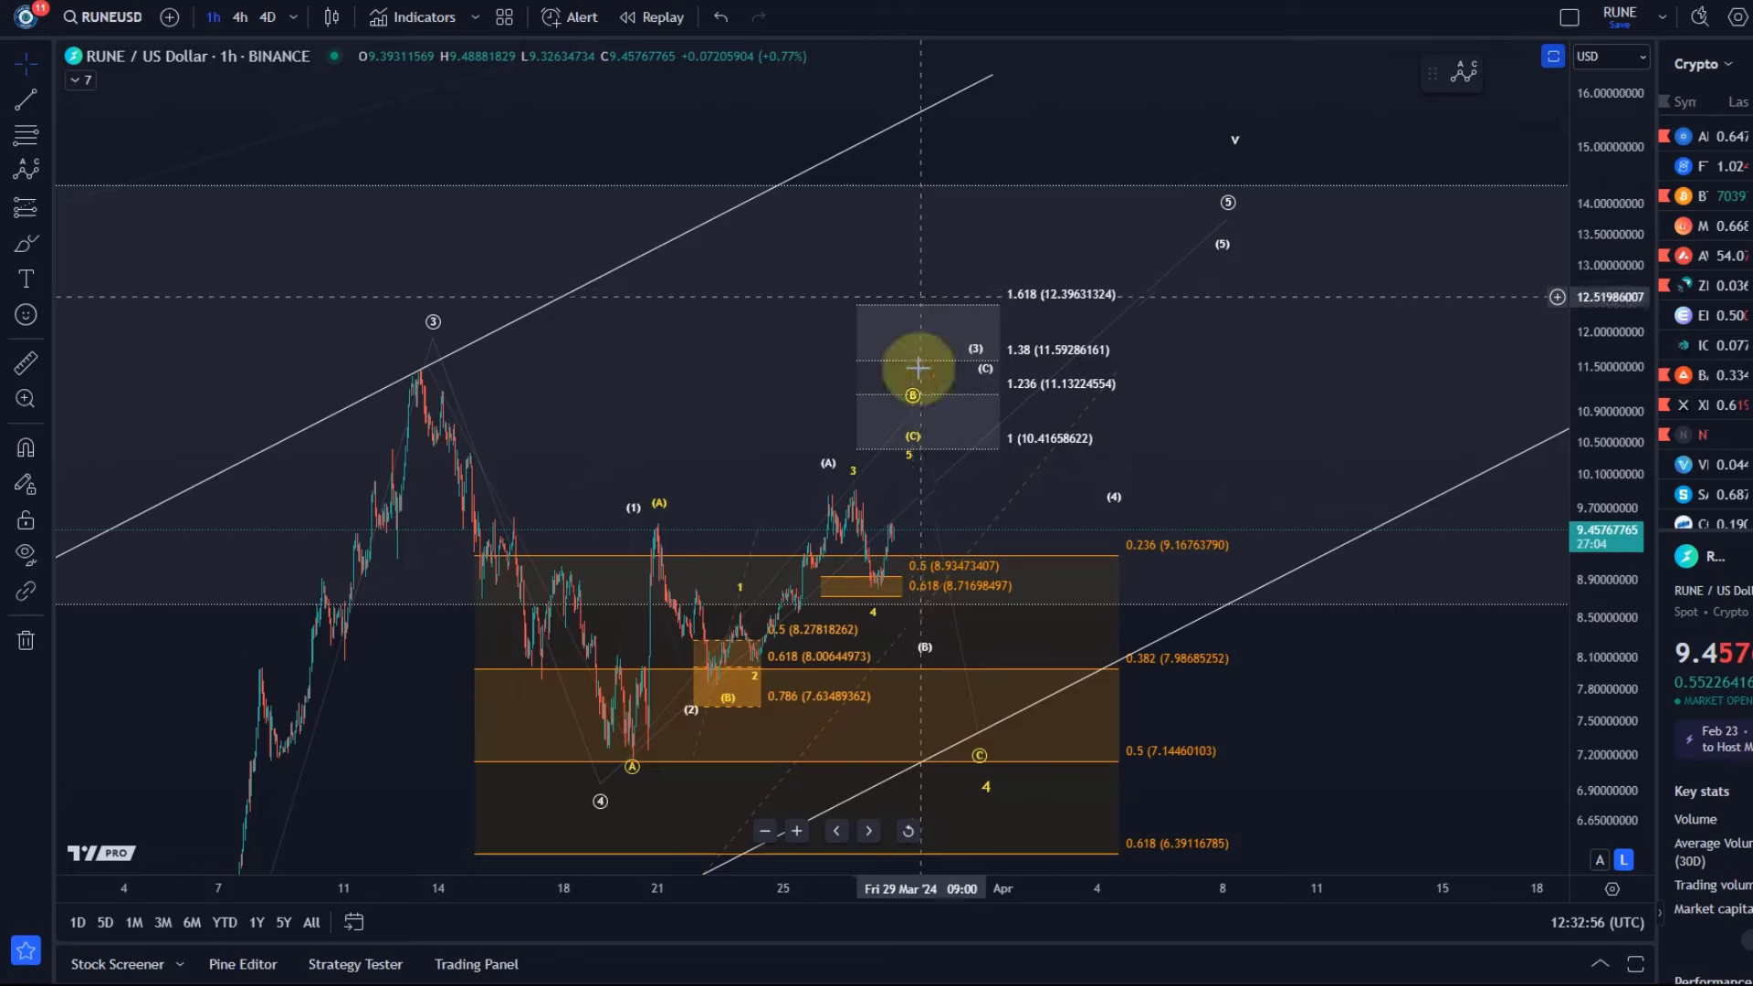
- Hide the 0.236 level of the large orange Fib Retracement beneath the projected yellow C wave
{"action": "left_click", "coordinate": [922, 656]}
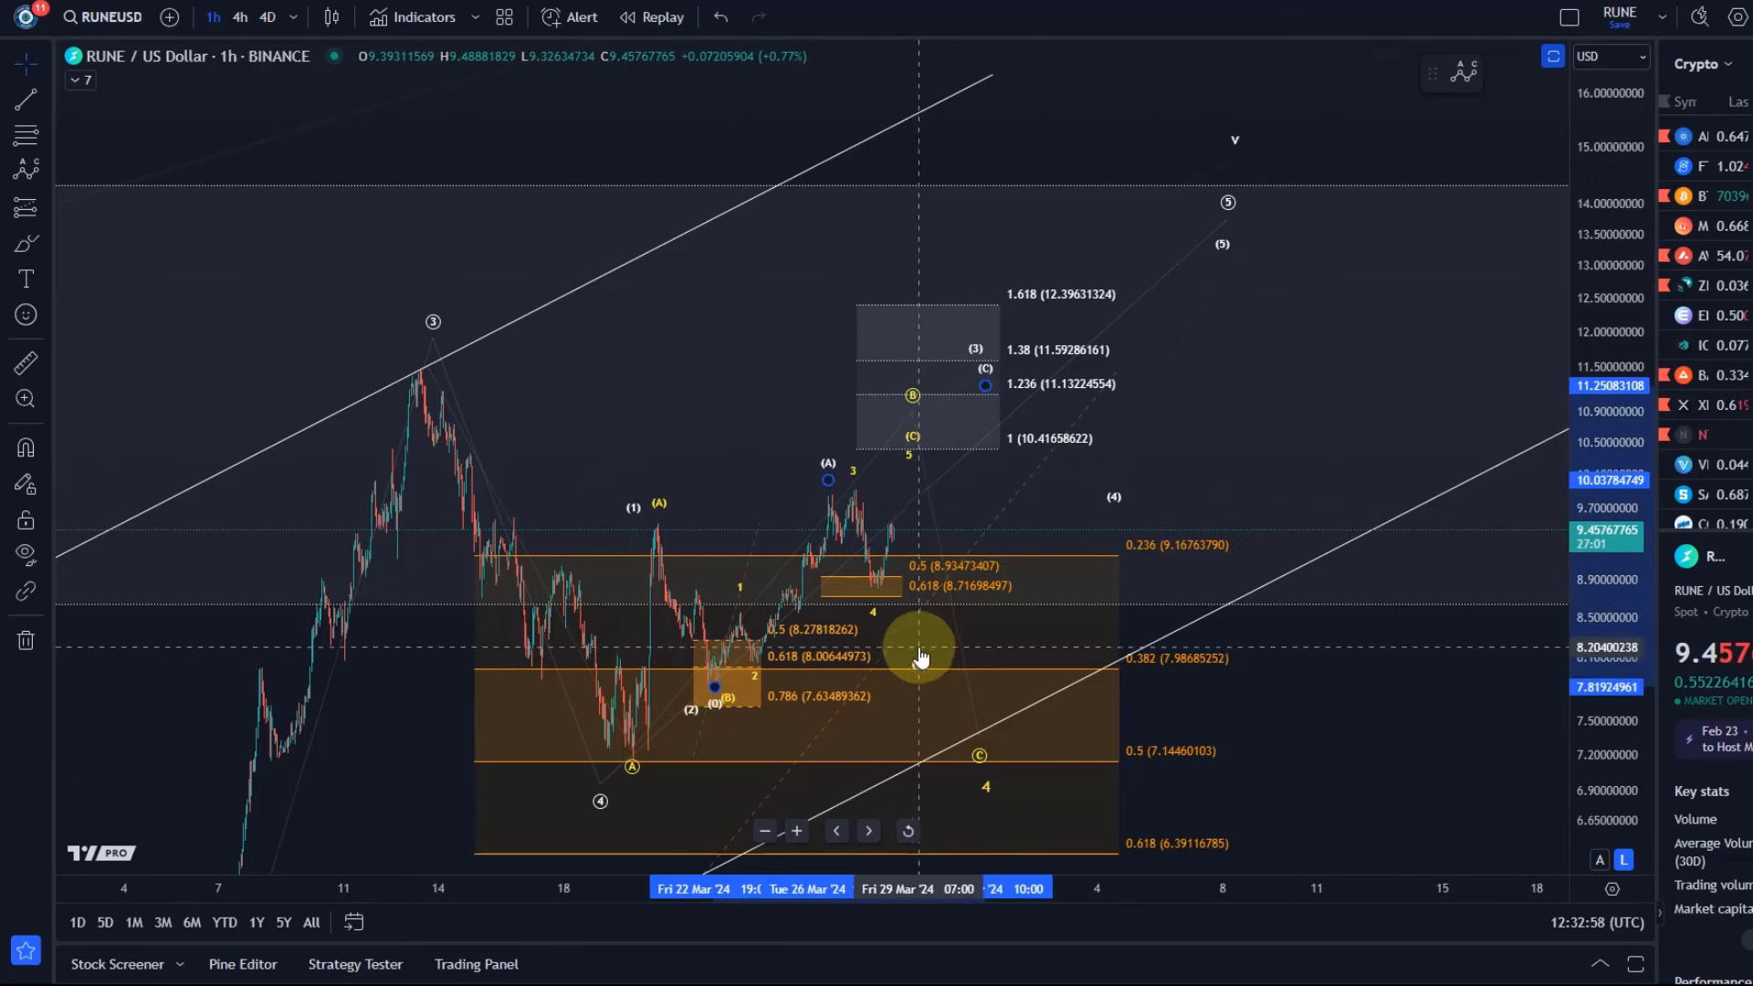
{"action": "left_click_drag", "start_coordinate": [750, 390], "coordinate": [783, 345]}
{"action": "left_click", "coordinate": [1243, 501]}
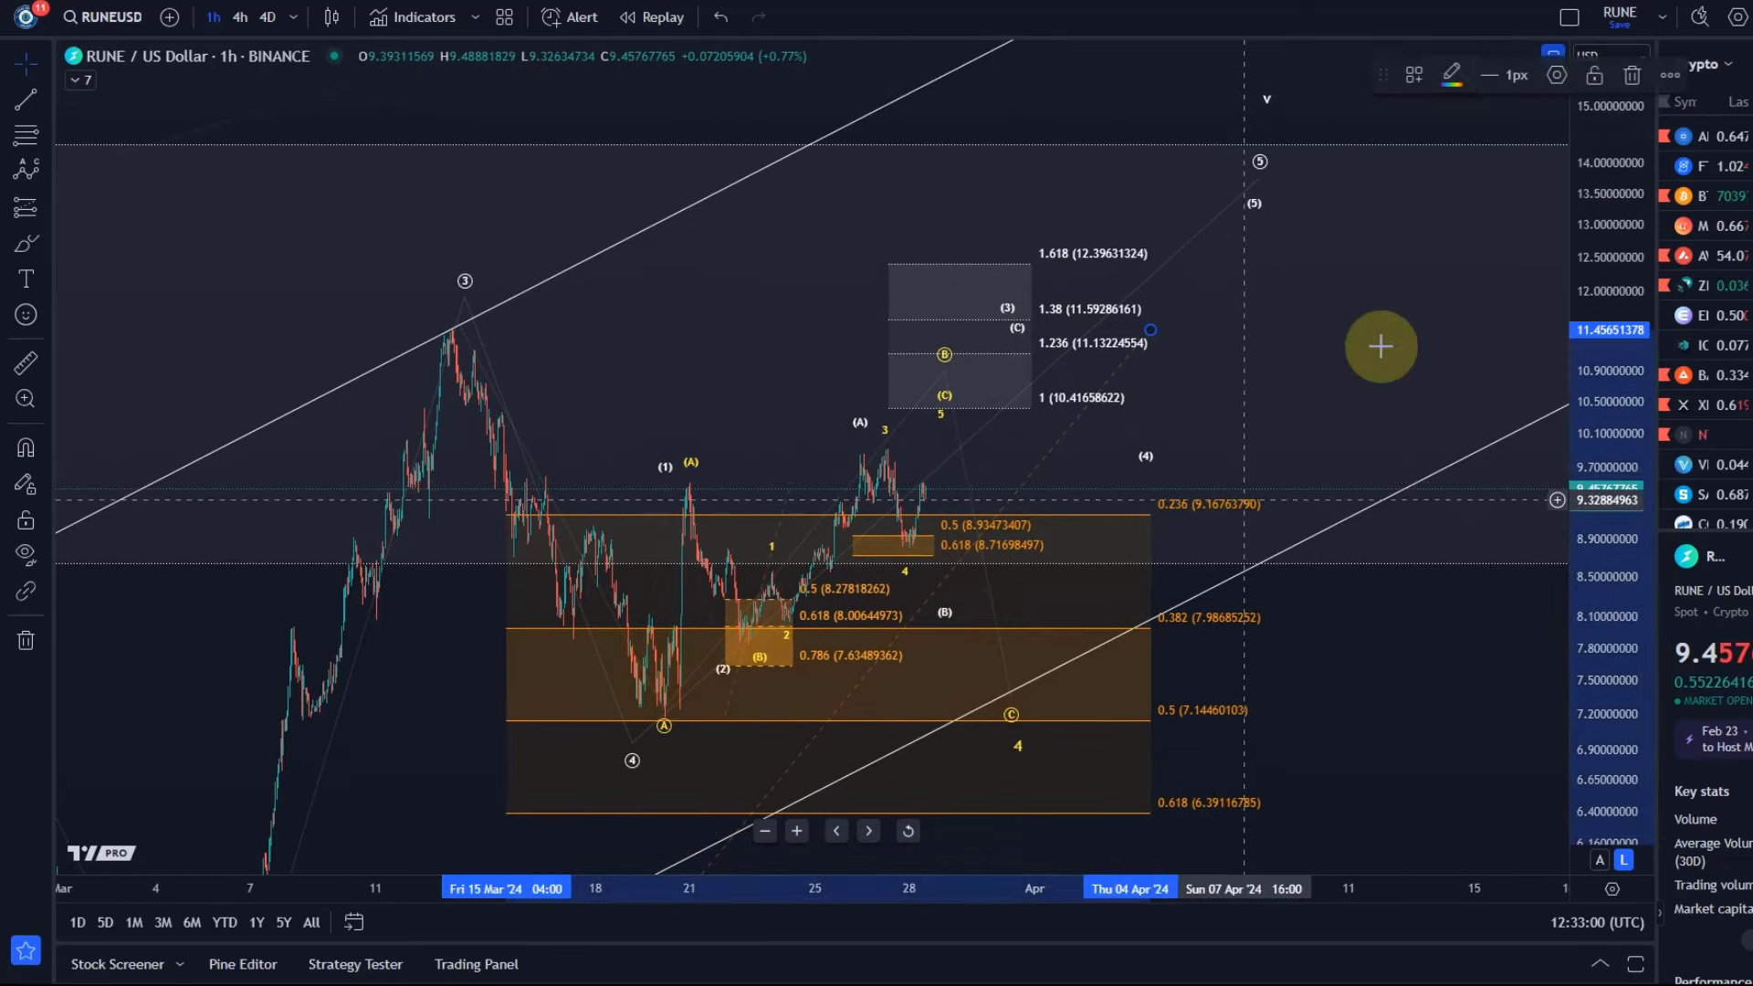
{"action": "left_click", "coordinate": [1557, 75]}
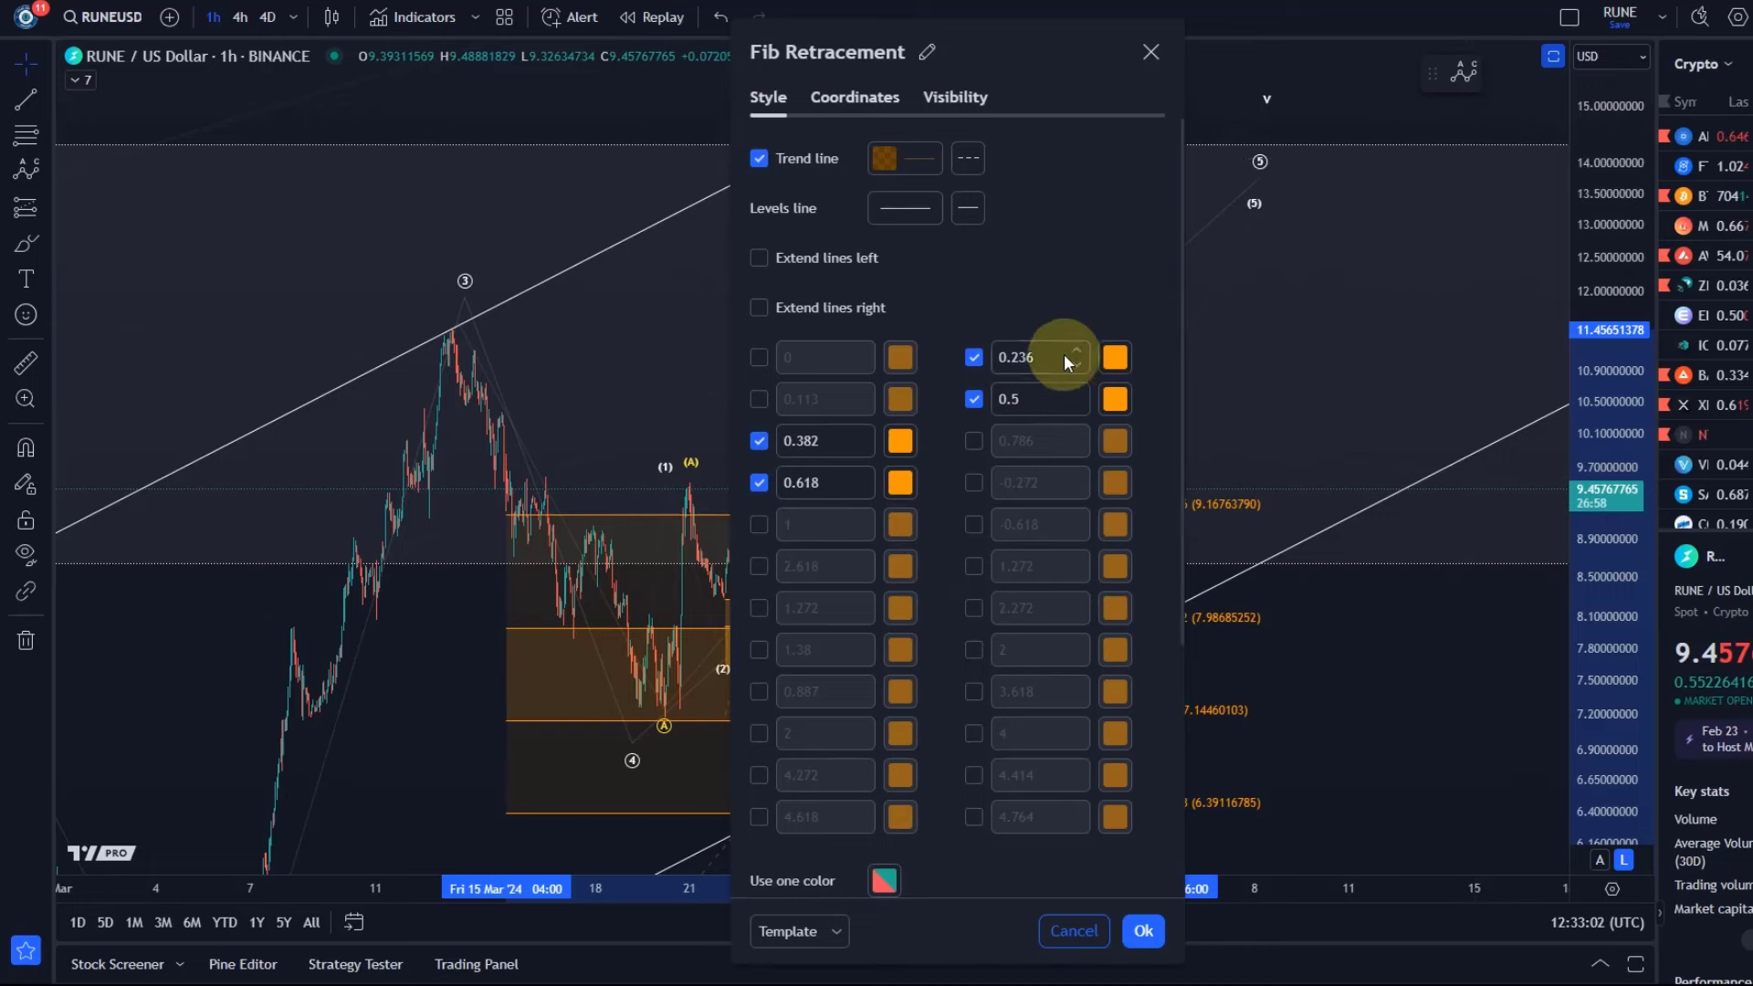
{"action": "left_click", "coordinate": [973, 357]}
{"action": "left_click", "coordinate": [1133, 930]}
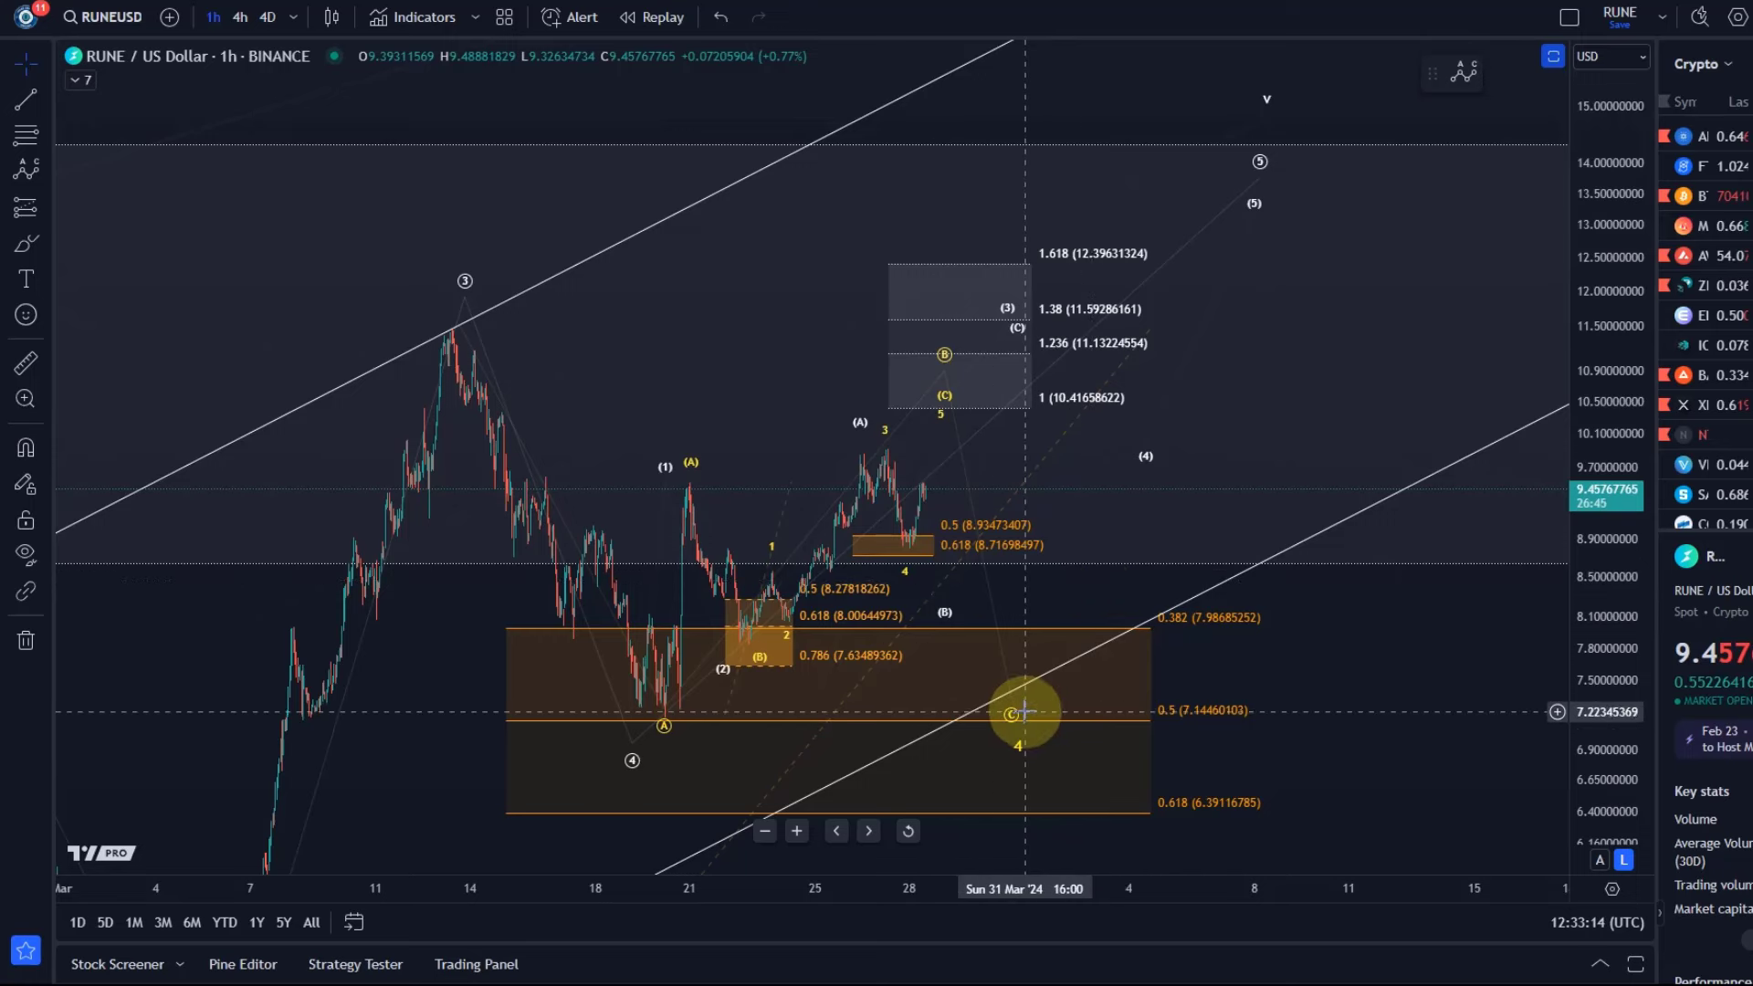
- Examine the yellow A-B-C scenario and the white wave 5 count against the Fibonacci zones and the rising channel
{"action": "left_click", "coordinate": [892, 461]}
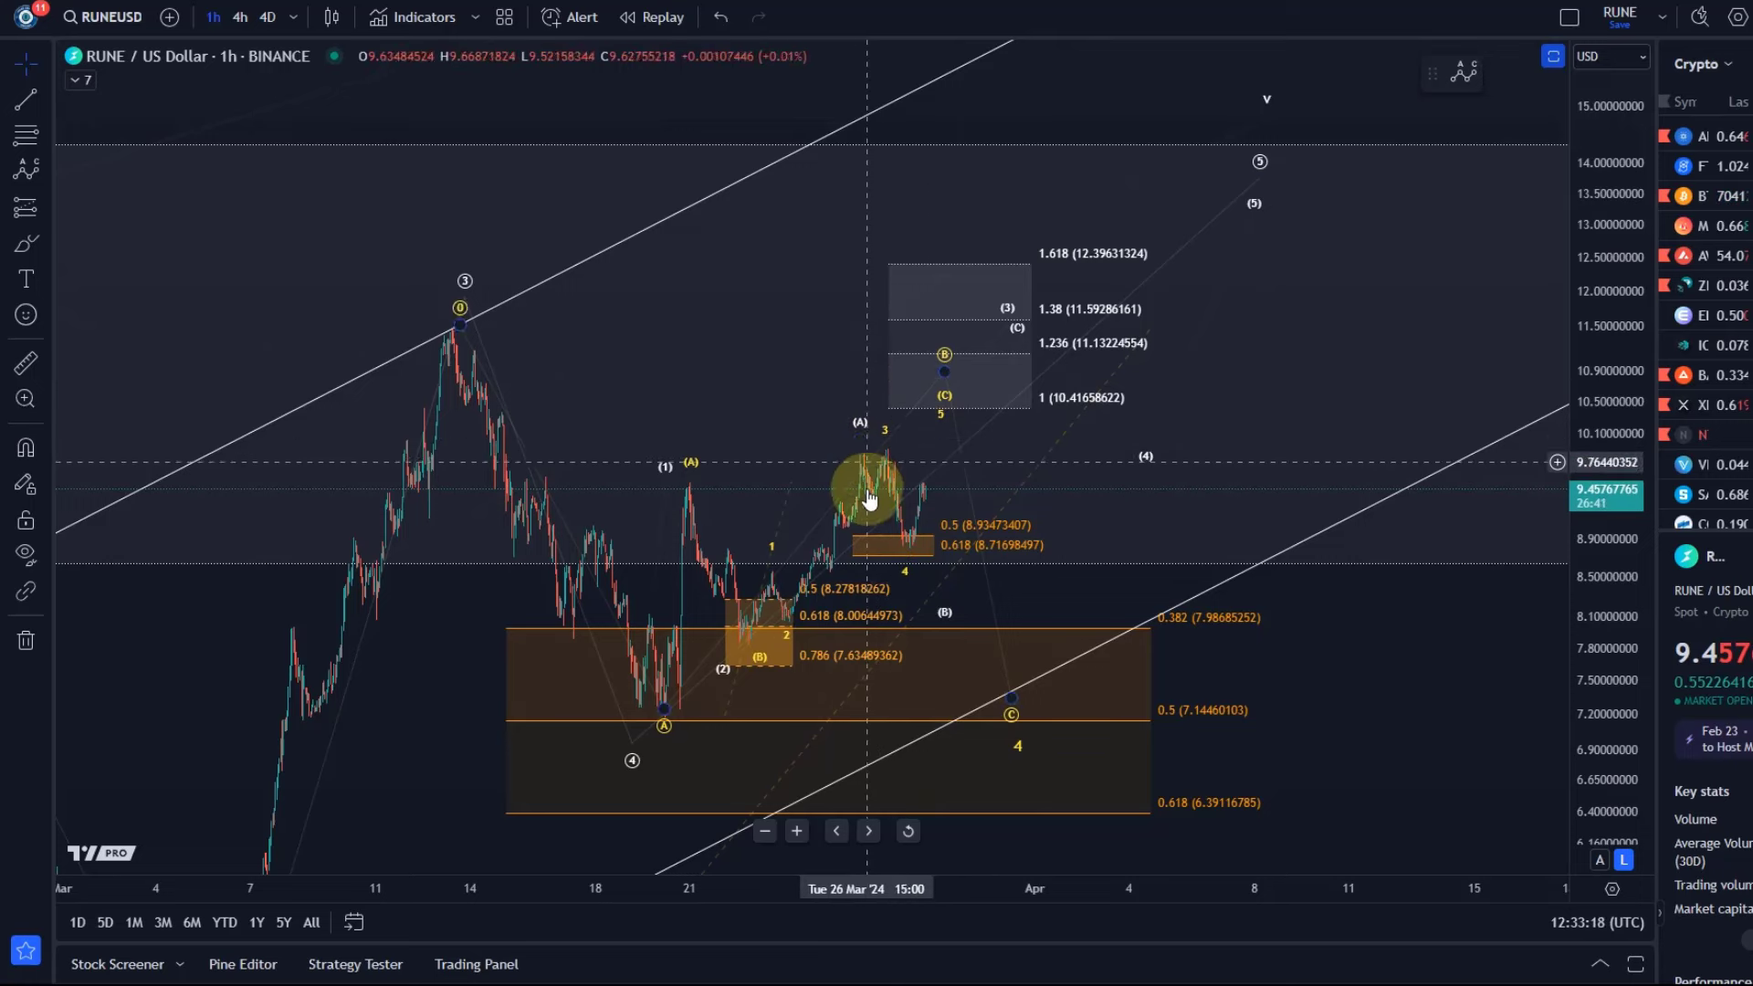
{"action": "left_click", "coordinate": [702, 650]}
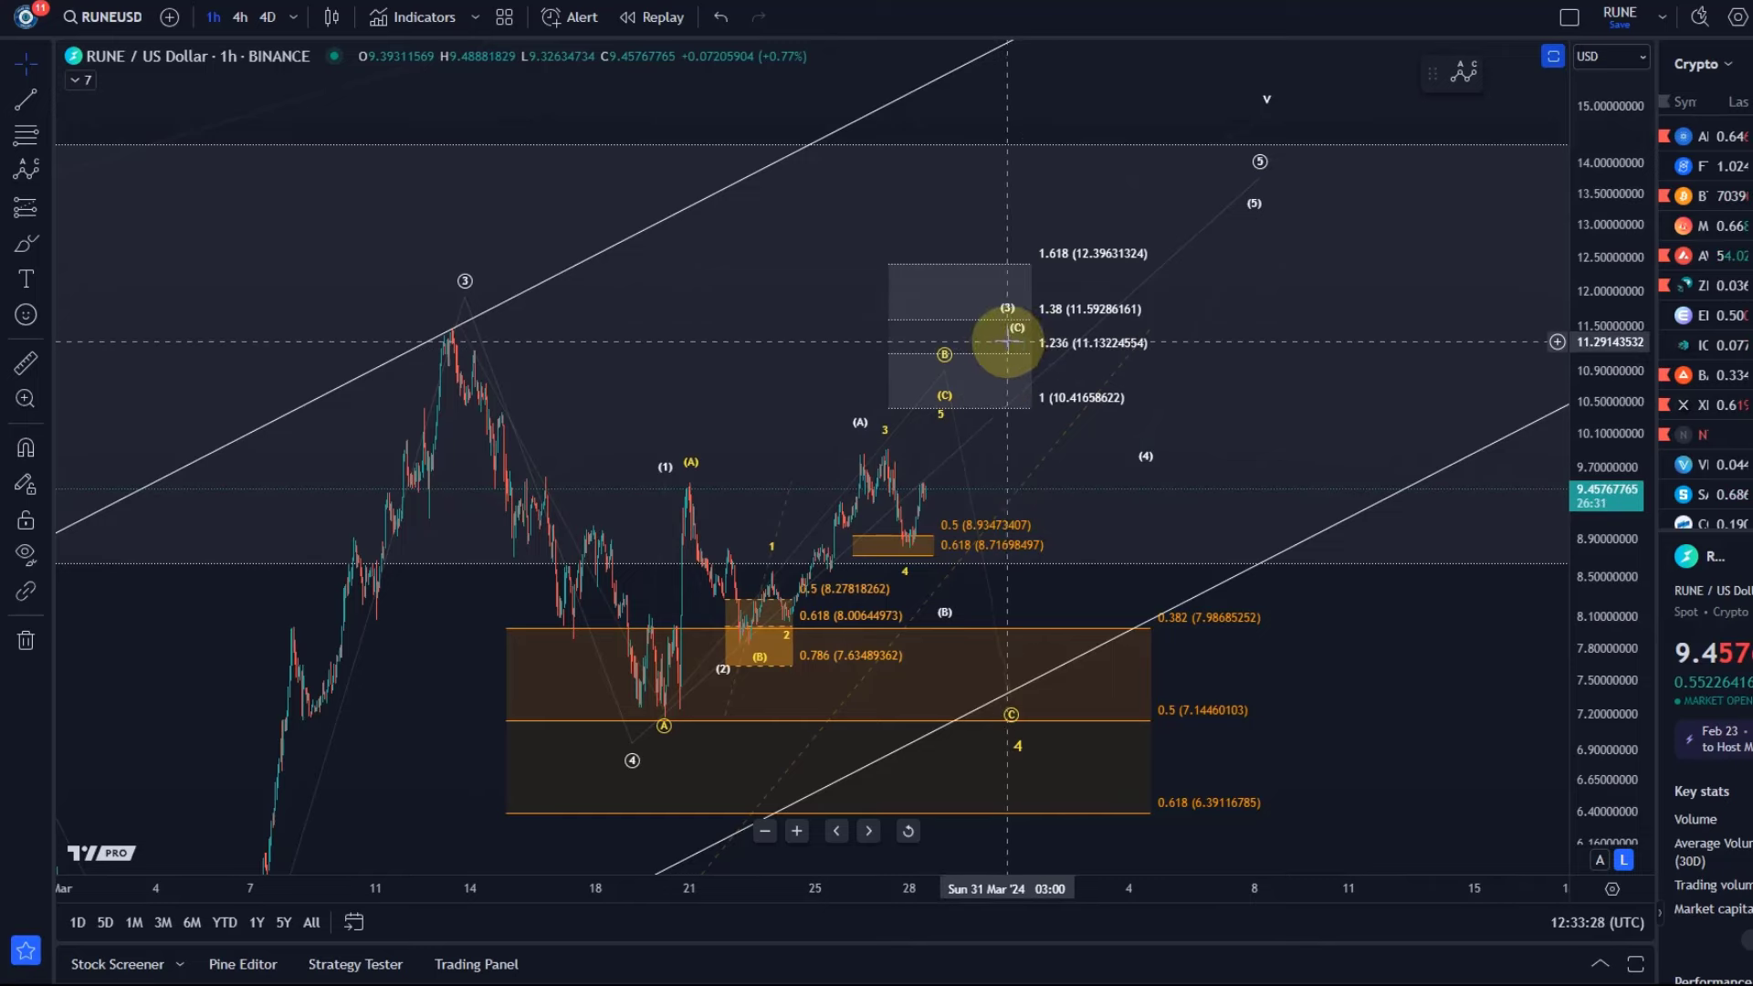
{"action": "scroll", "coordinate": [1007, 342], "scroll_direction": "down", "scroll_amount": 5}
{"action": "left_click_drag", "start_coordinate": [1624, 243], "coordinate": [1599, 658]}
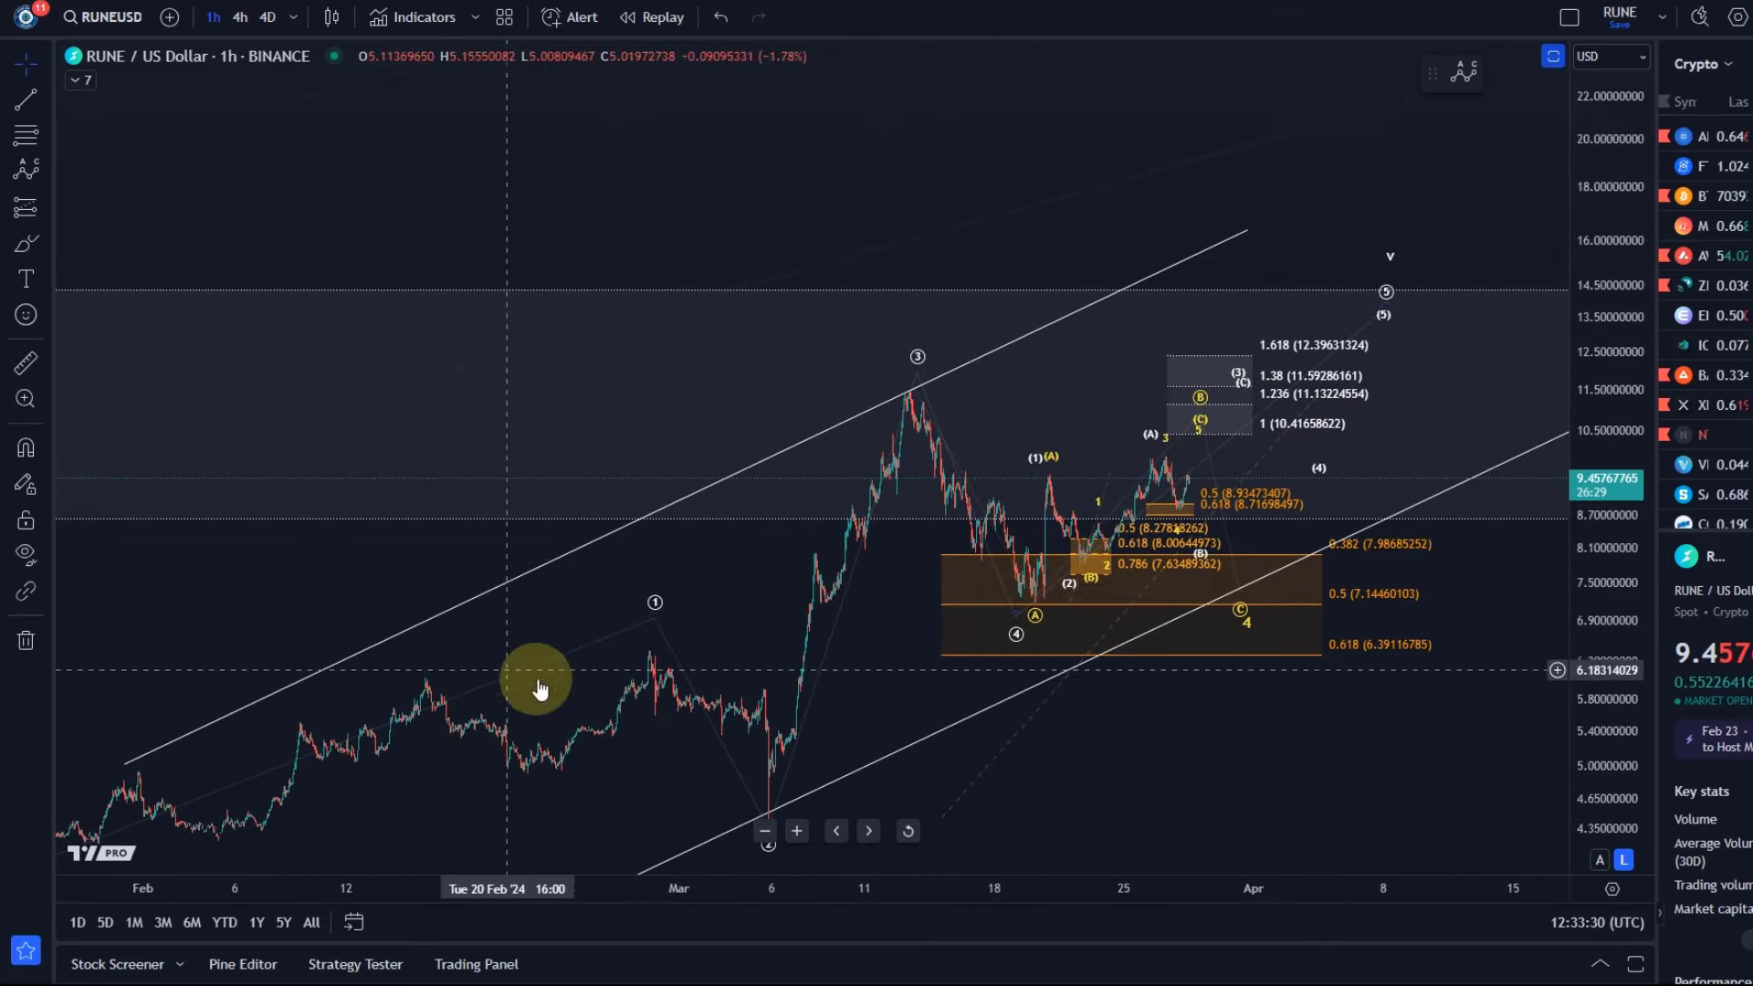
{"action": "scroll", "coordinate": [1160, 502], "scroll_direction": "up", "scroll_amount": 5}
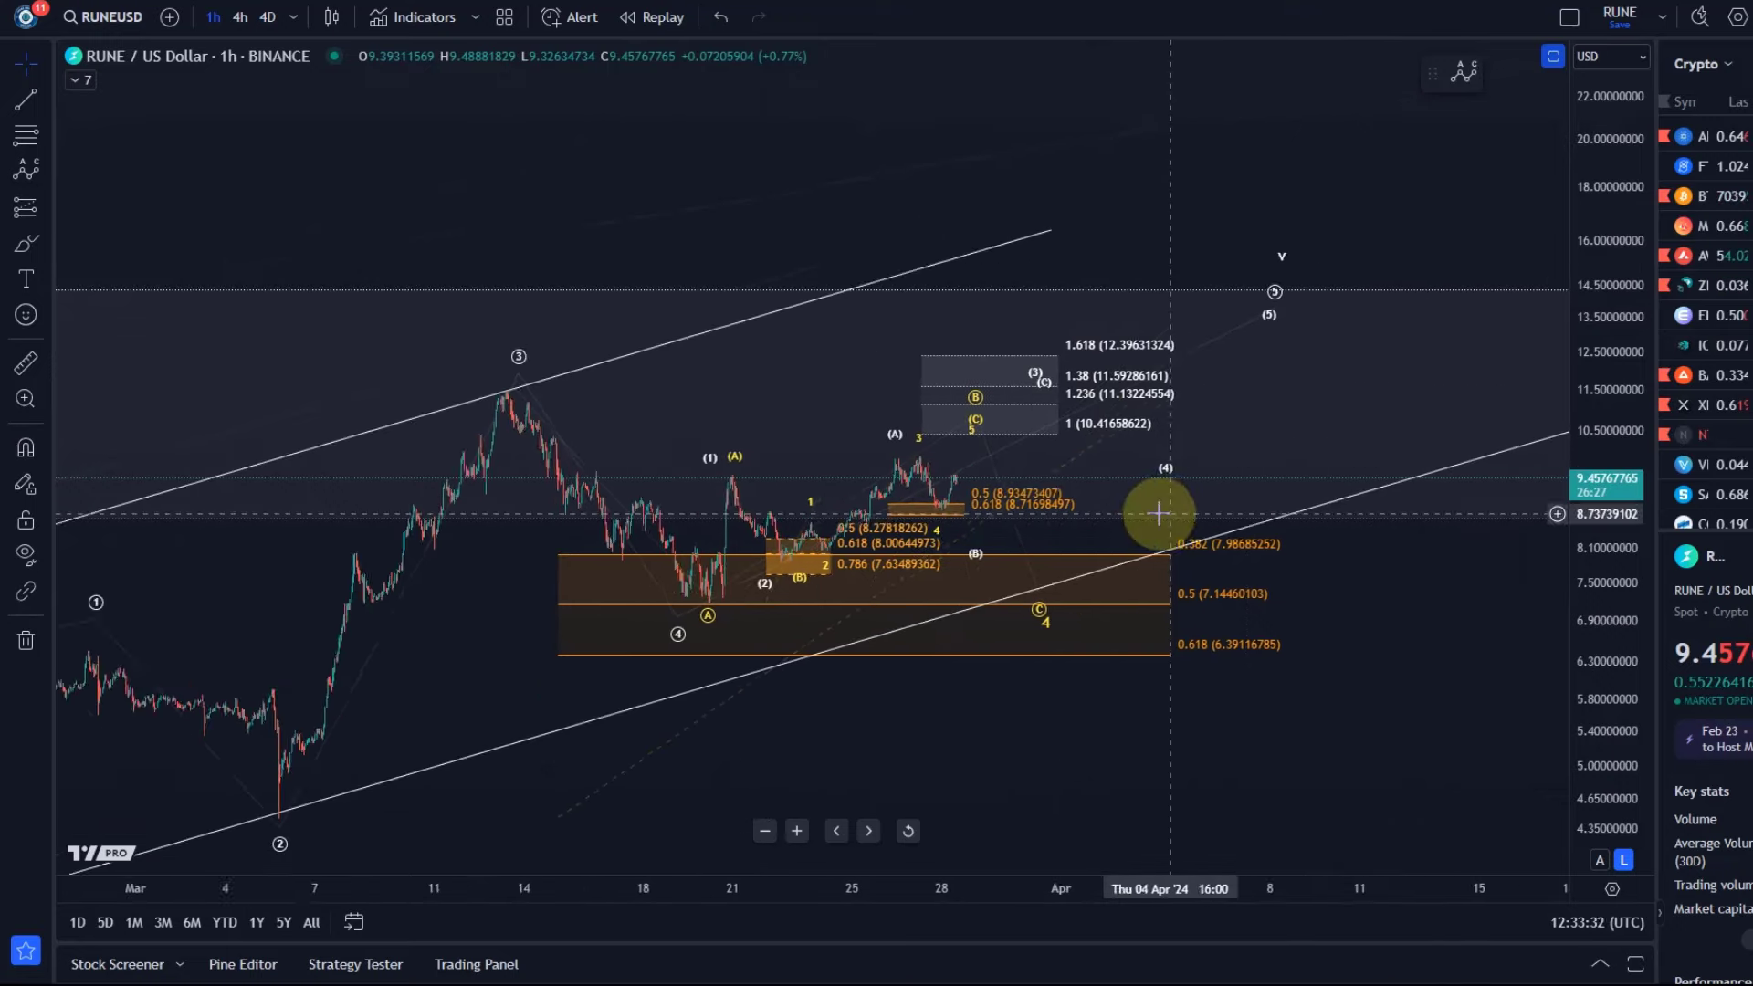
{"action": "left_click_drag", "start_coordinate": [1618, 678], "coordinate": [1710, 279]}
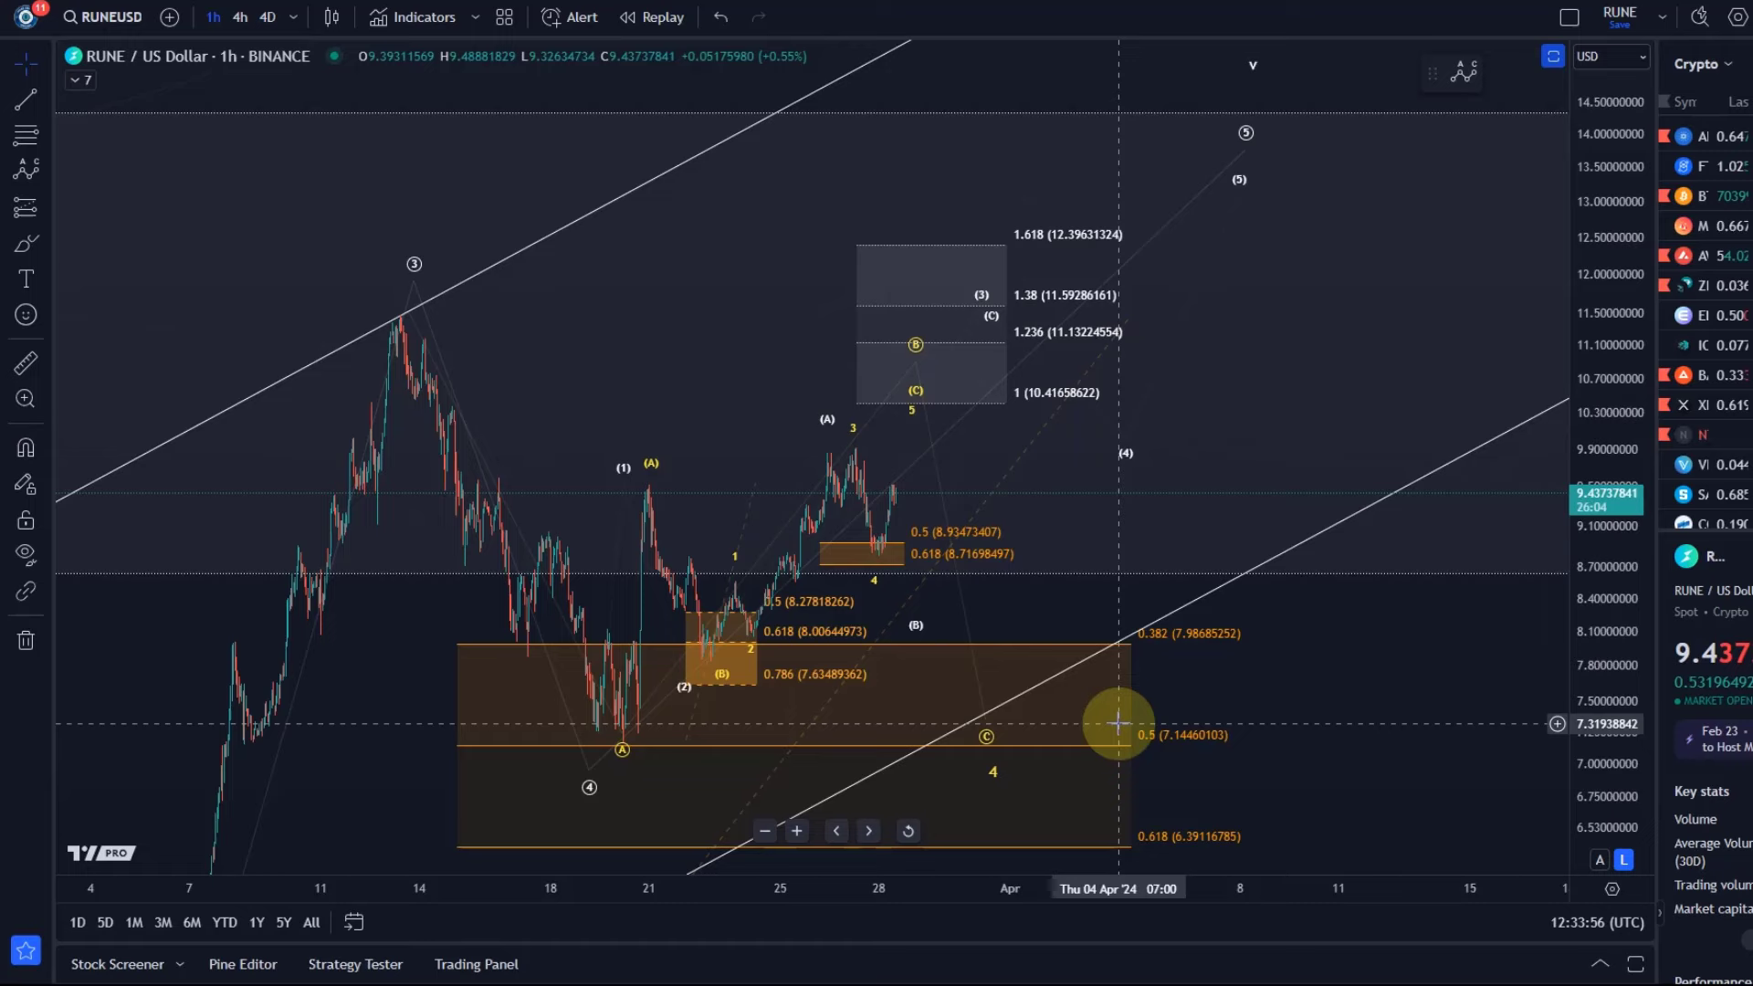
{"action": "scroll", "coordinate": [1117, 724], "scroll_direction": "down", "scroll_amount": 3}
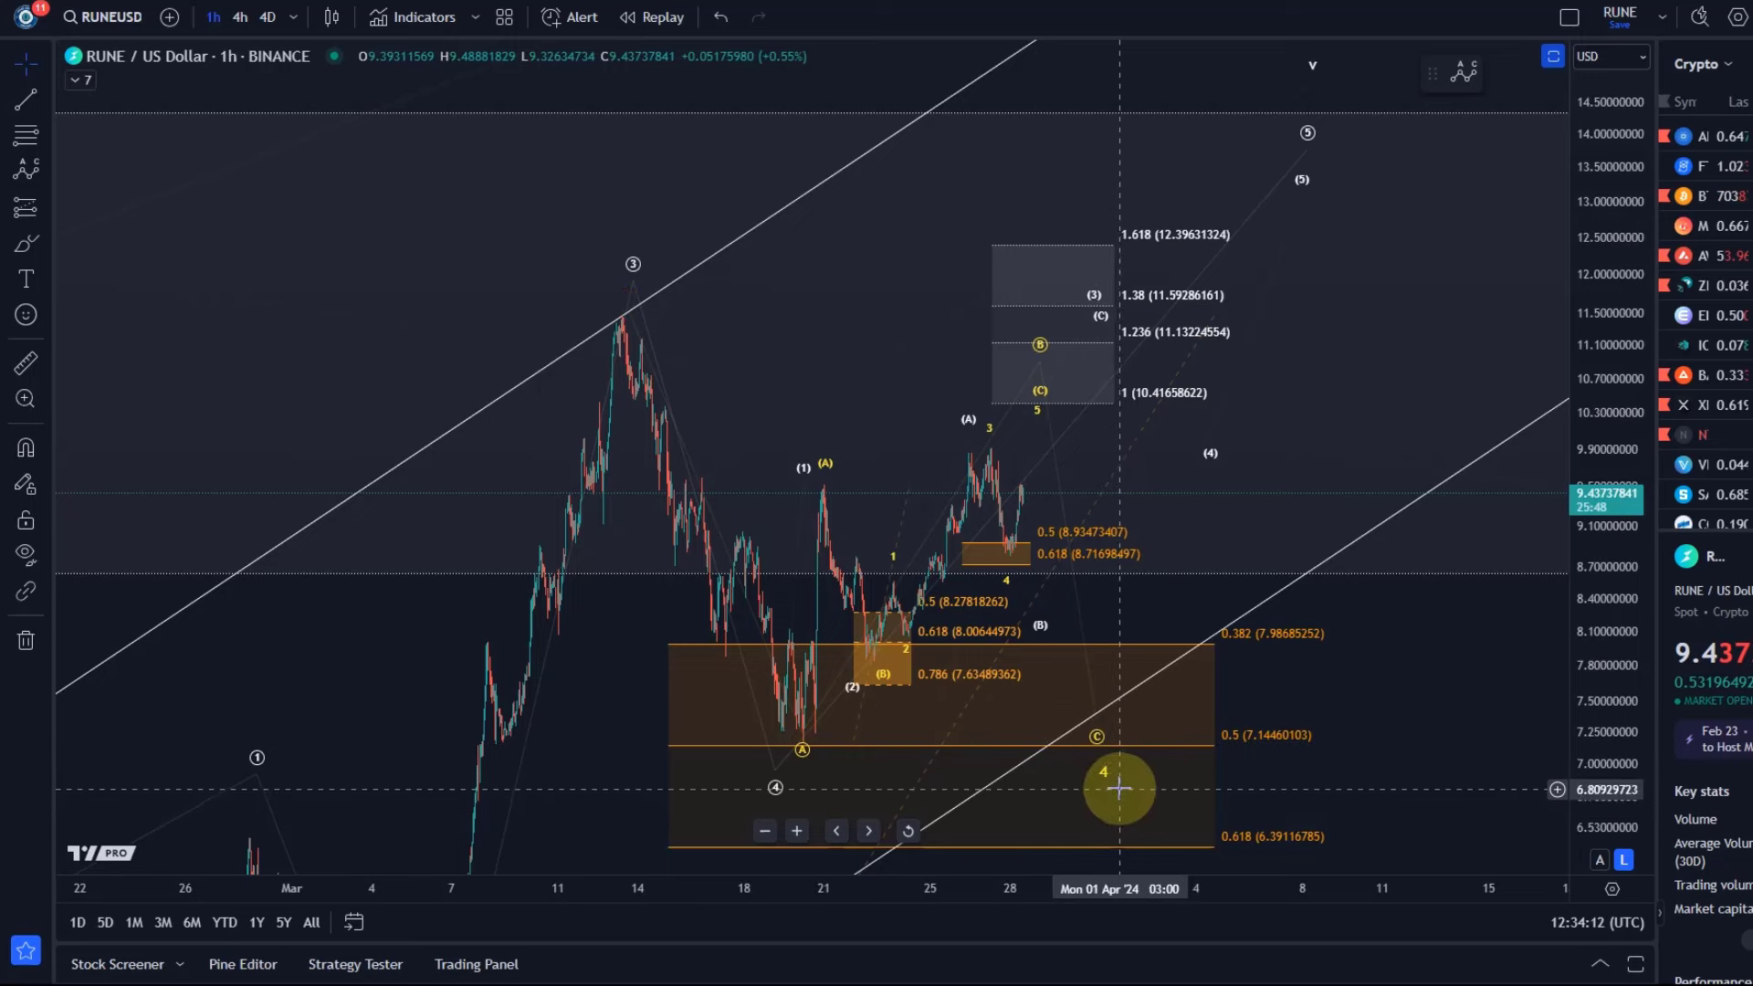
{"action": "right_click", "coordinate": [1368, 354]}
{"action": "left_click", "coordinate": [1472, 205]}
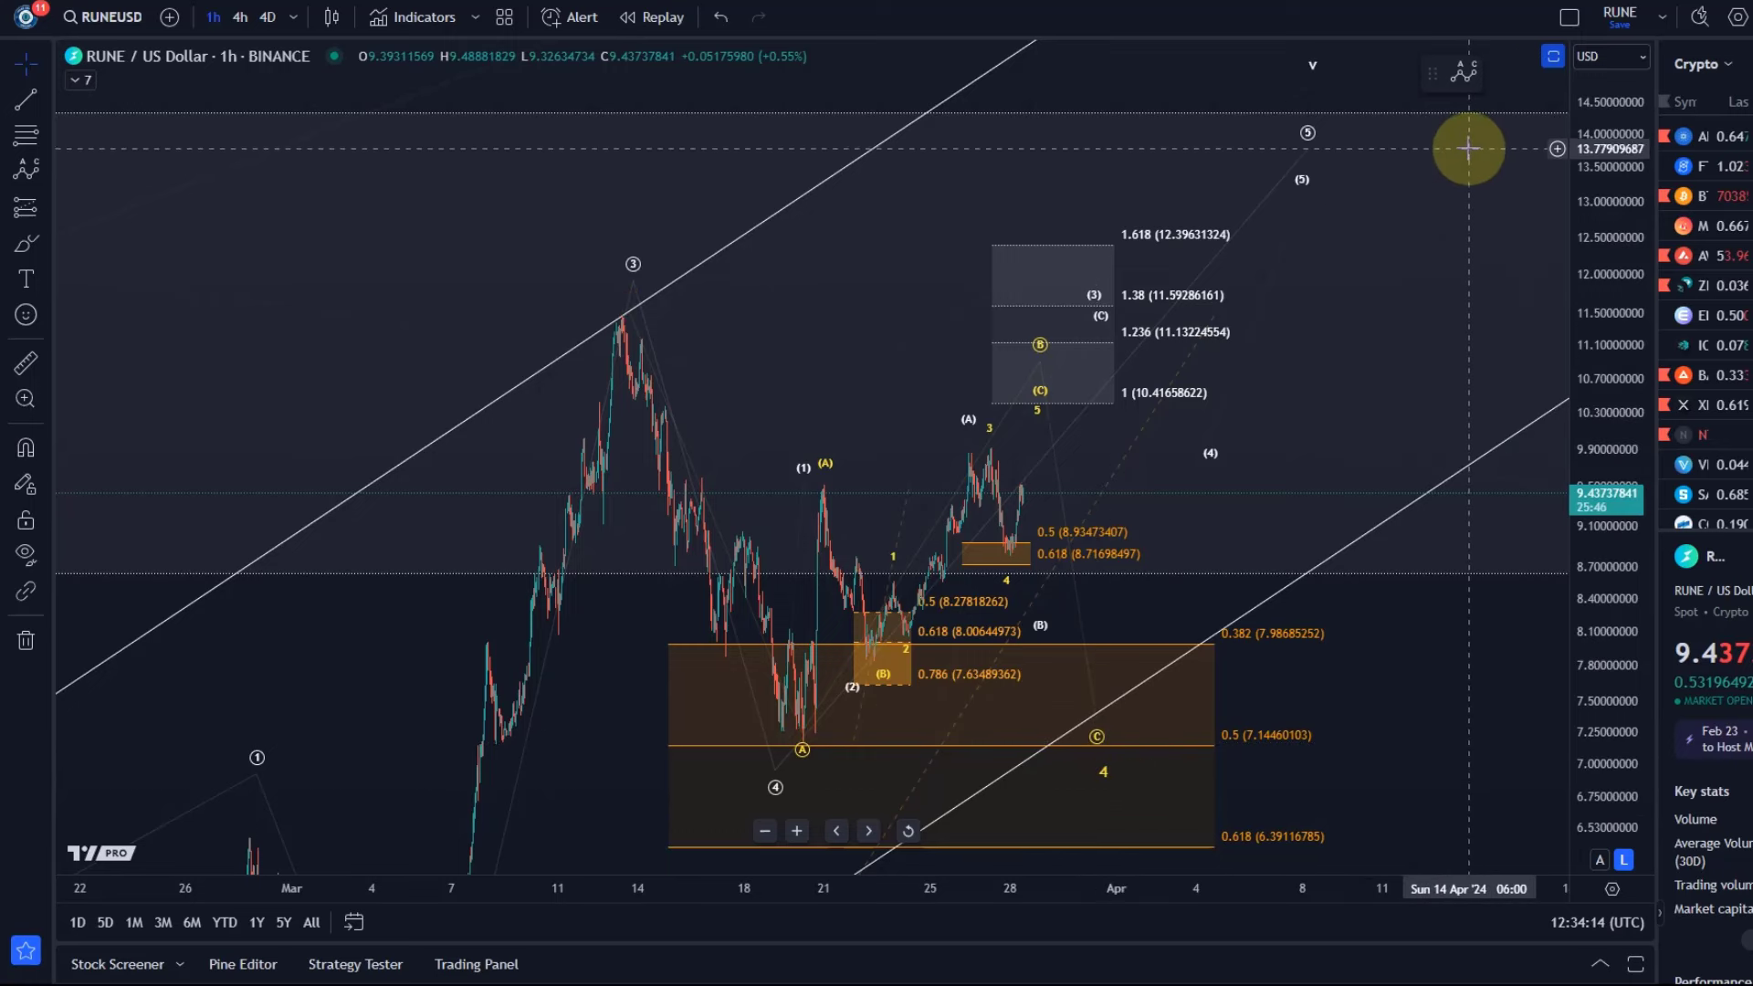